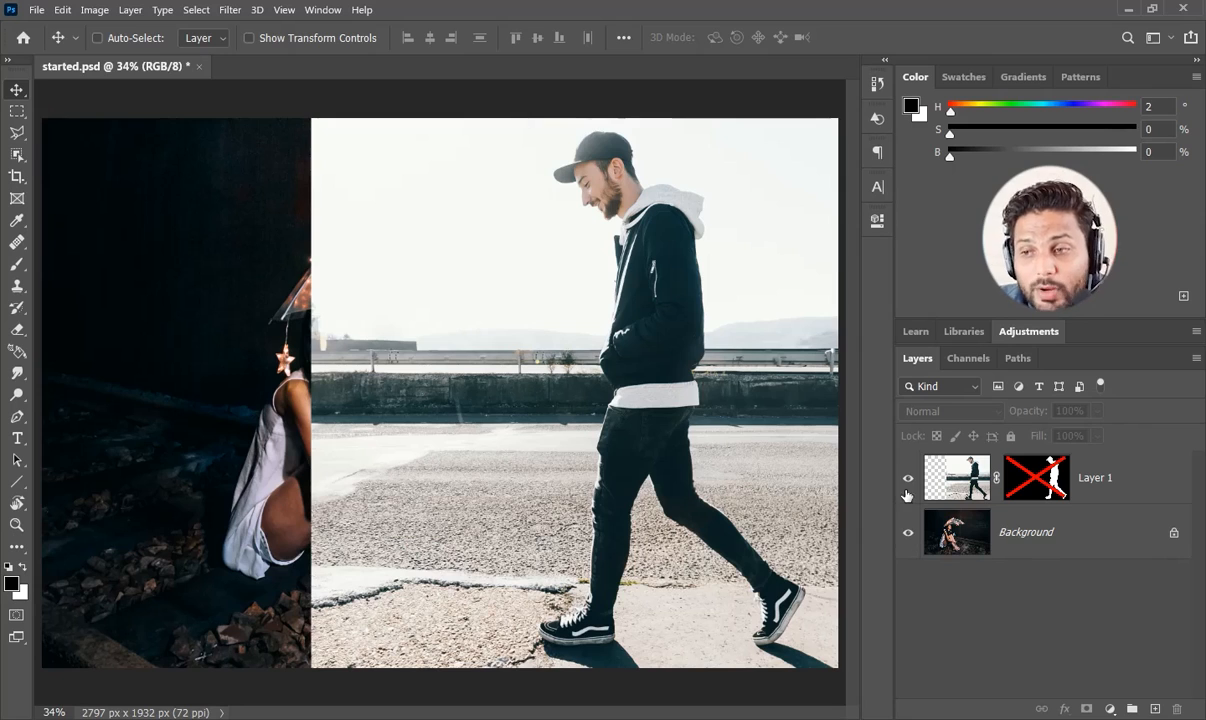
Compare the image with Layer 1 hidden and shown, and enable Layer 1's layer mask.
left_click(907, 484)
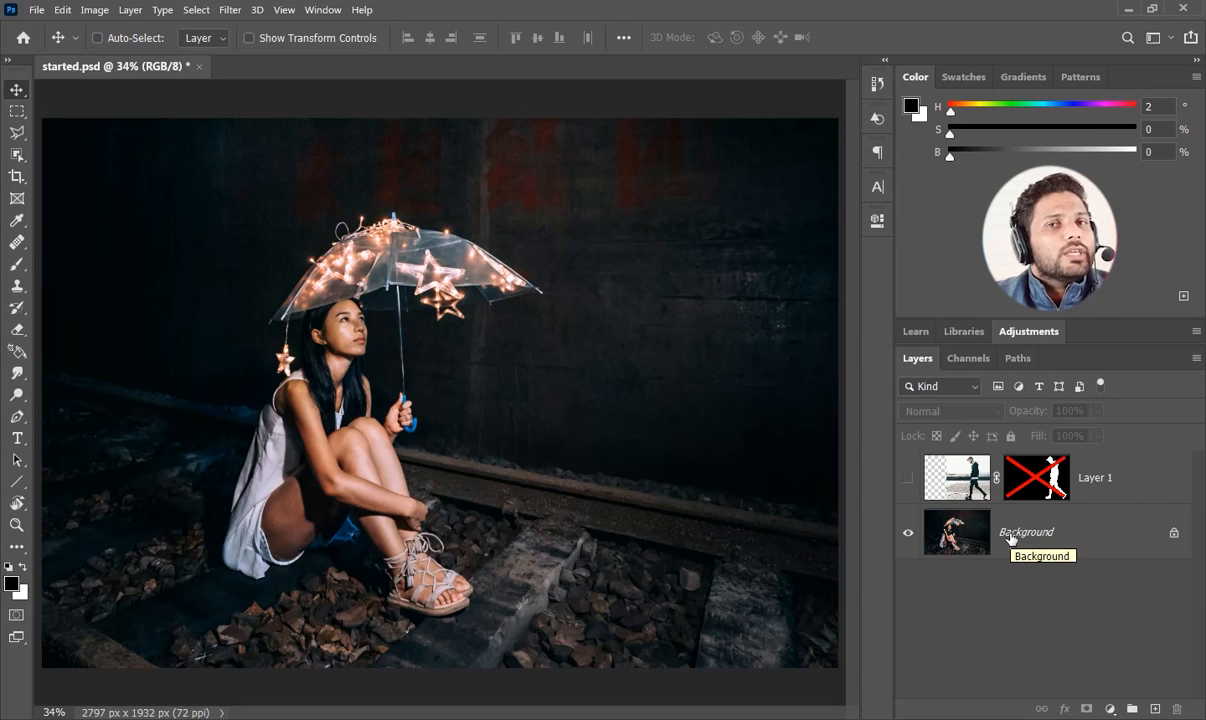
left_click(908, 478)
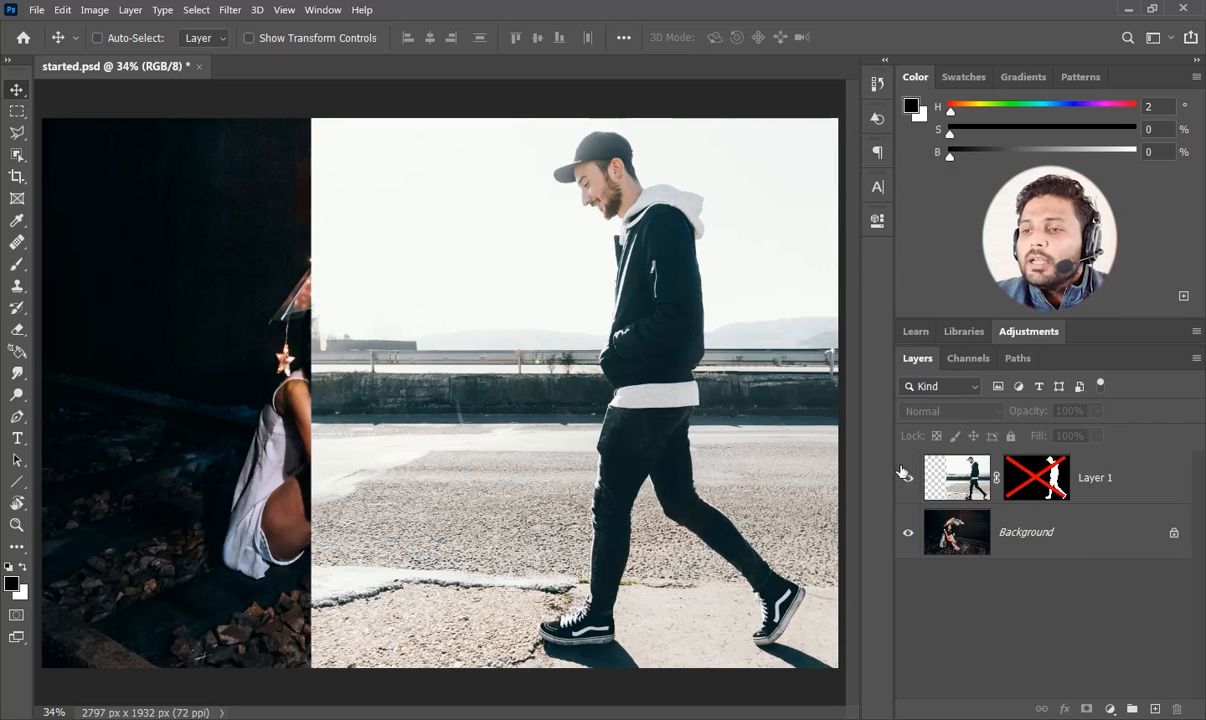
right_click(1012, 465)
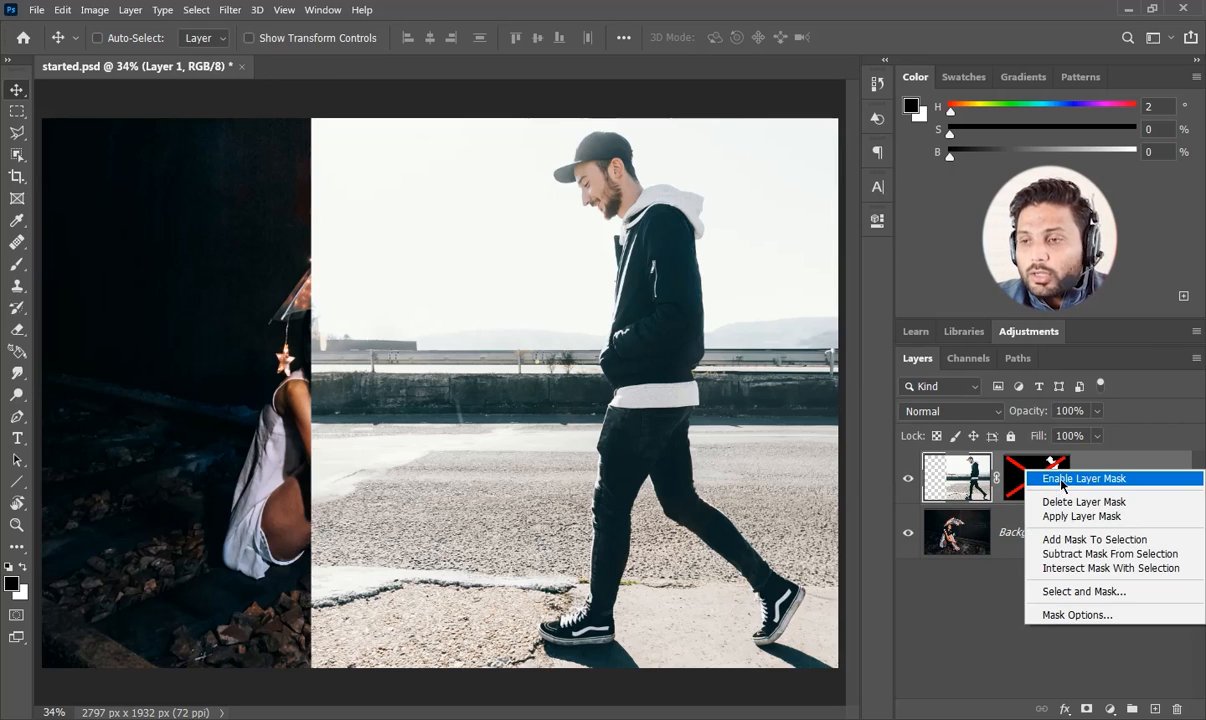
left_click(1010, 458)
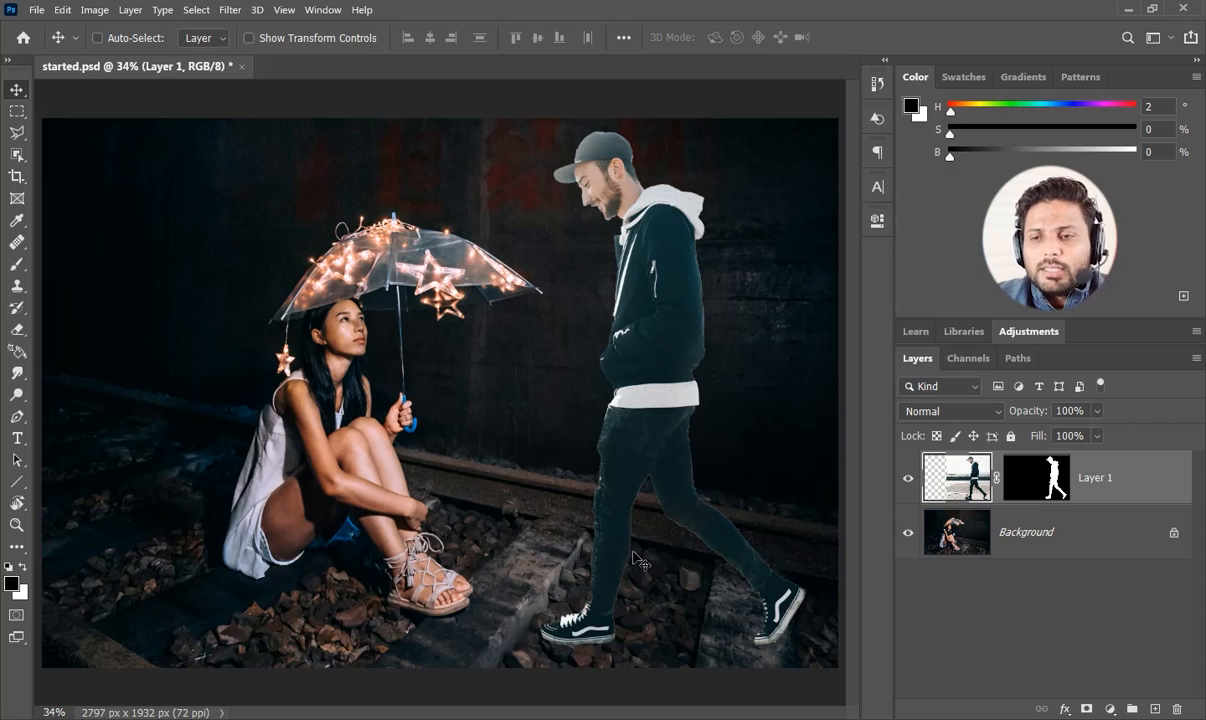
Examine the walking man's cutout edges around the head, hood and jacket up close.
left_click(16, 524)
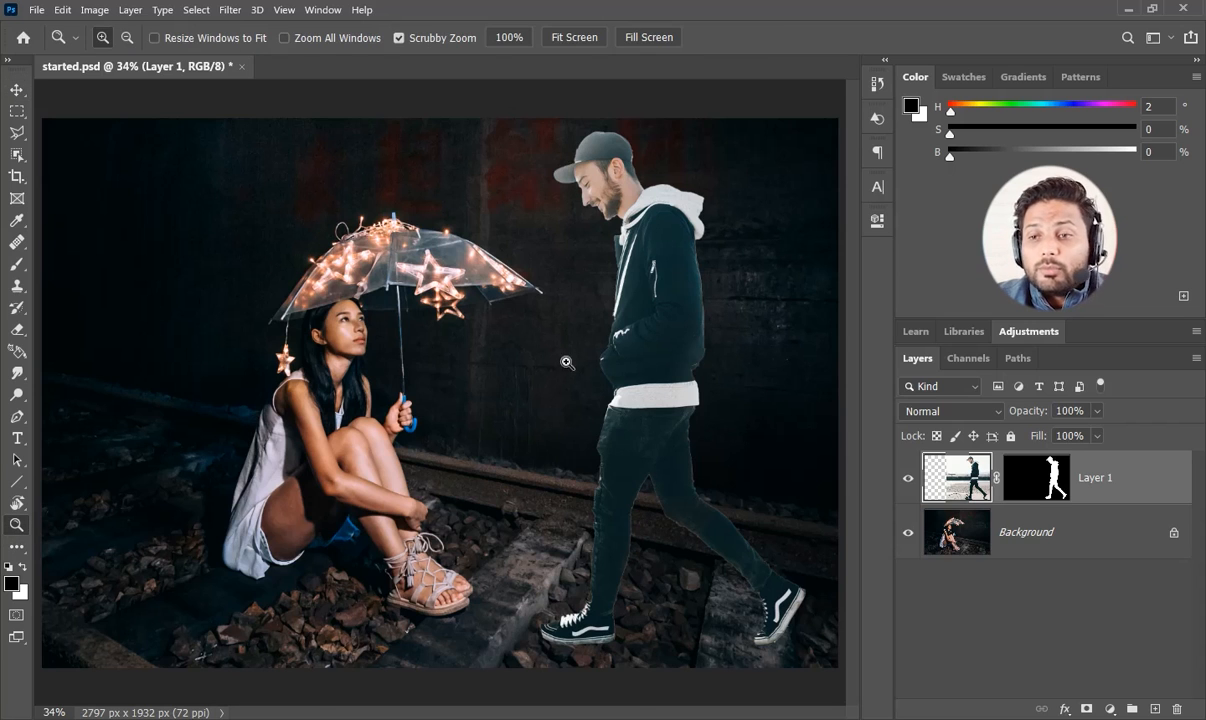
left_click_drag(565, 358, 684, 358)
left_click_drag(566, 449, 440, 660)
left_click_drag(482, 382, 403, 689)
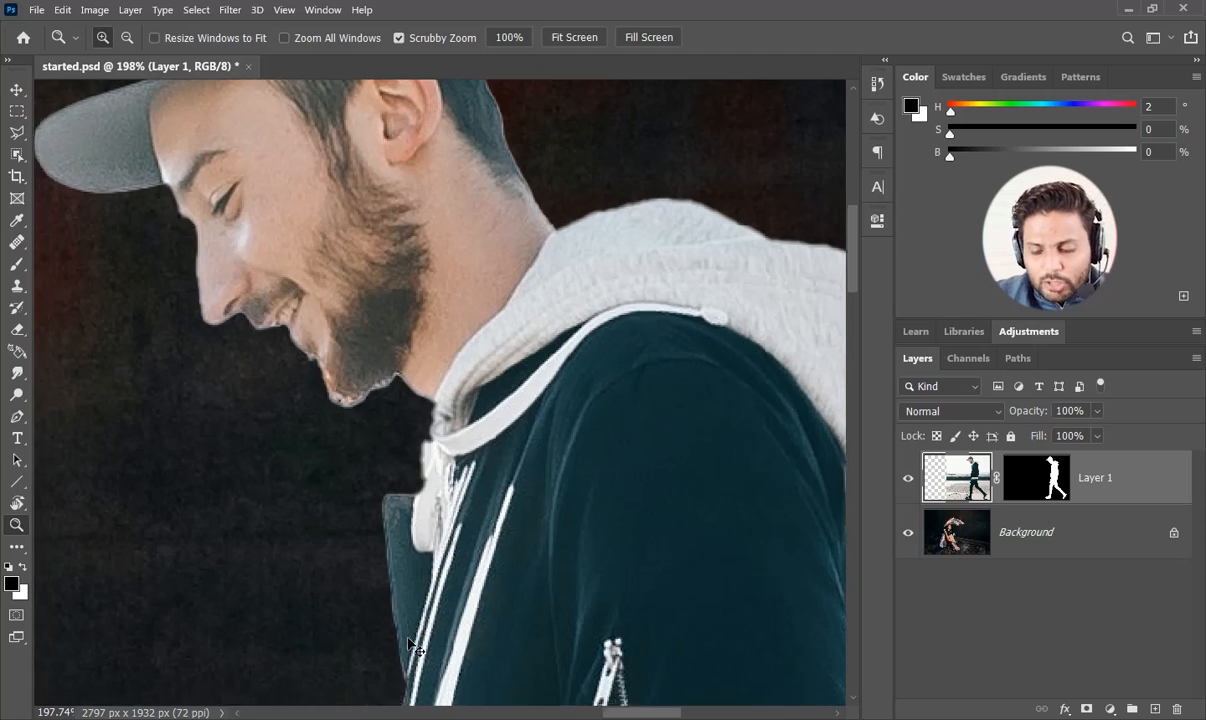
key("ctrl+0")
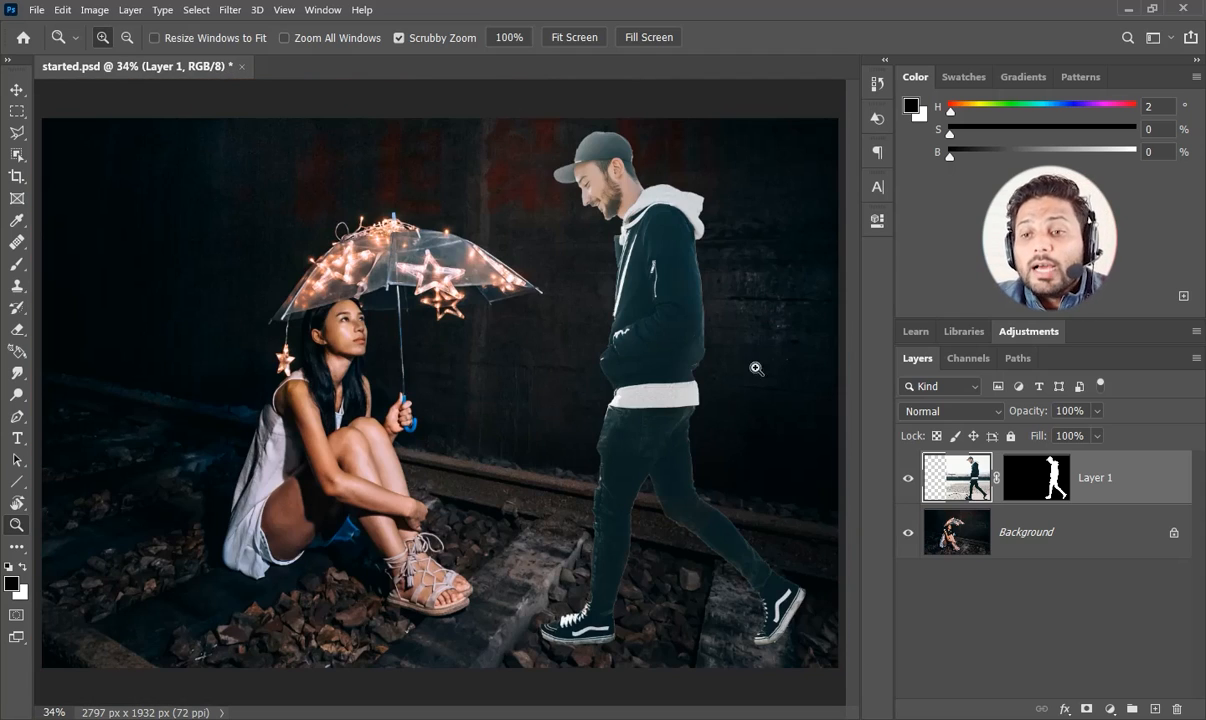
scroll(727, 361, "up", 5)
left_click_drag(686, 256, 416, 406)
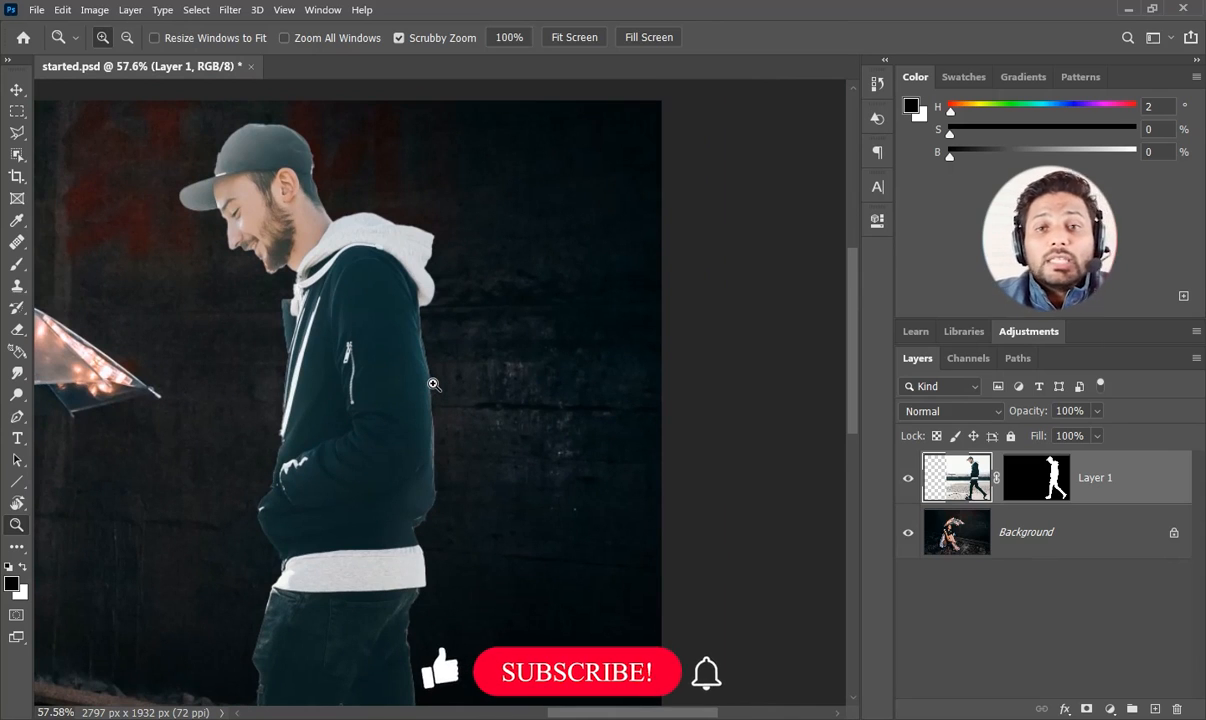
Create a new document 1 pixel wide and 2 pixels high.
left_click(35, 10)
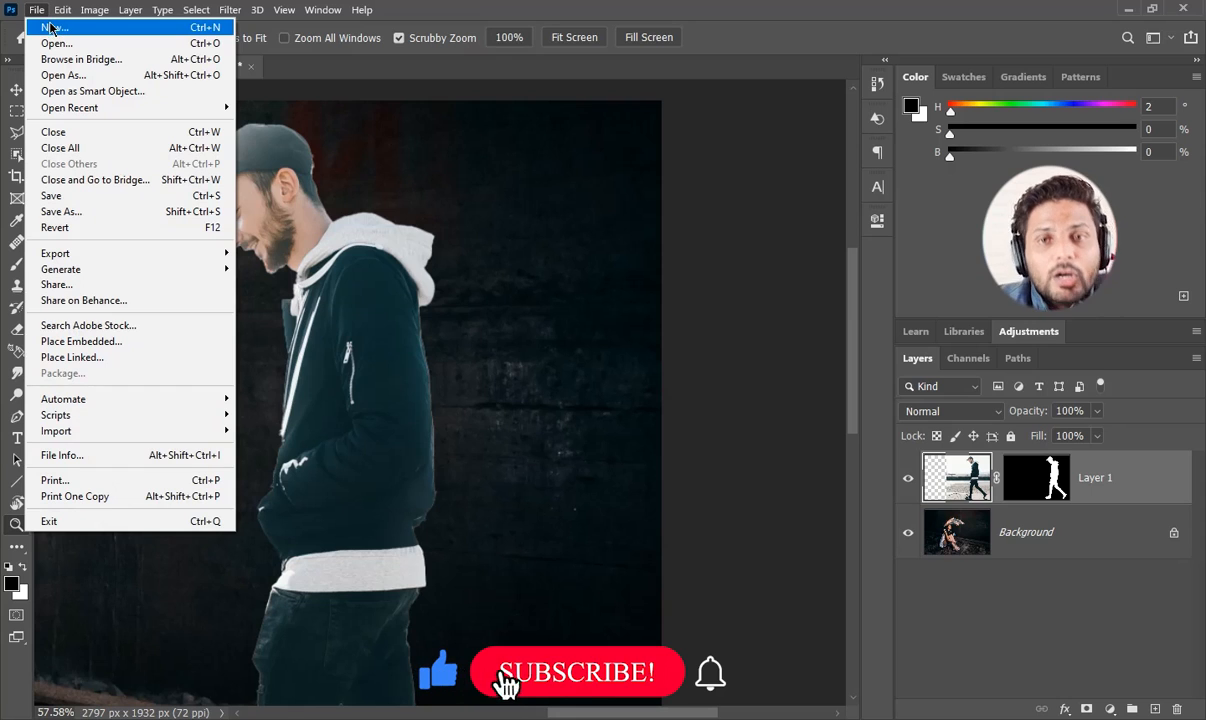
left_click(59, 34)
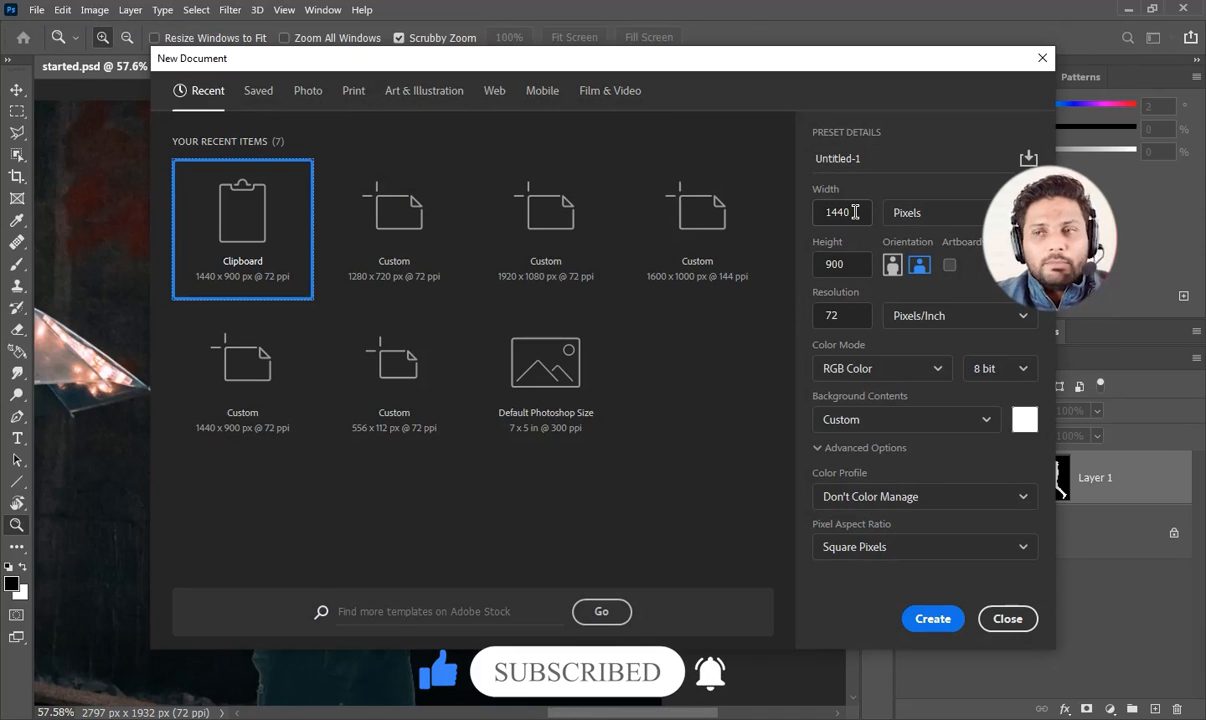
double_click(828, 212)
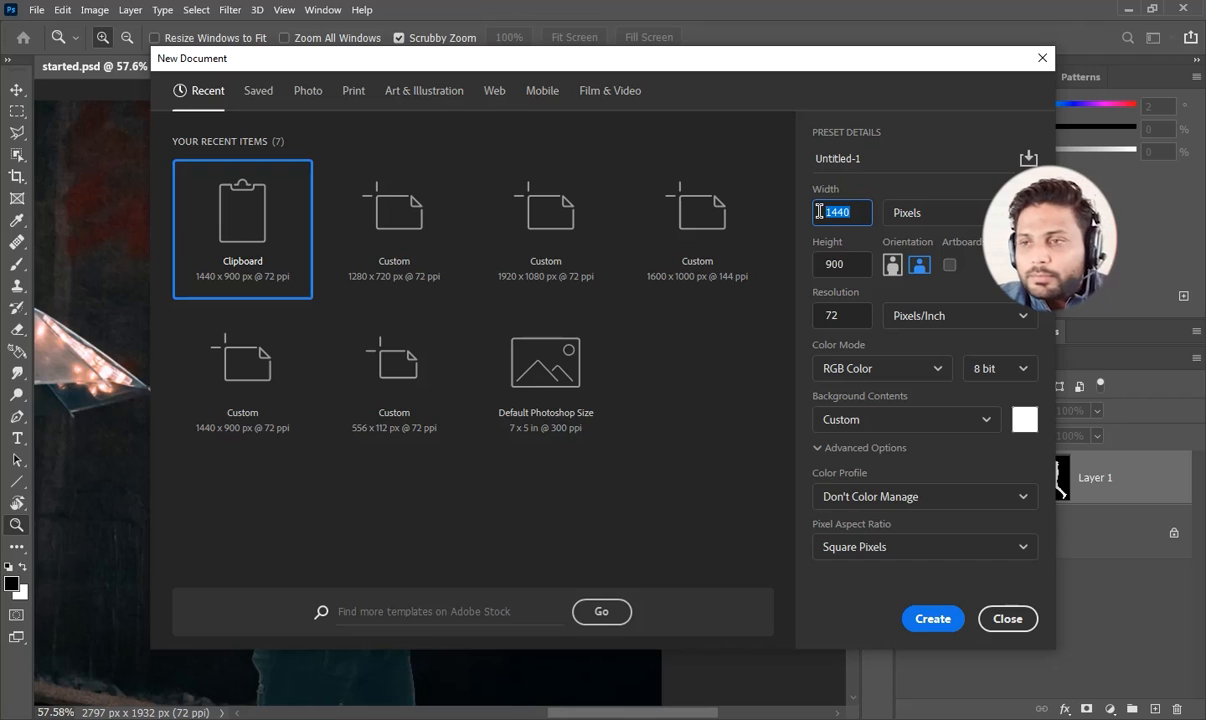
key("Tab")
type("1")
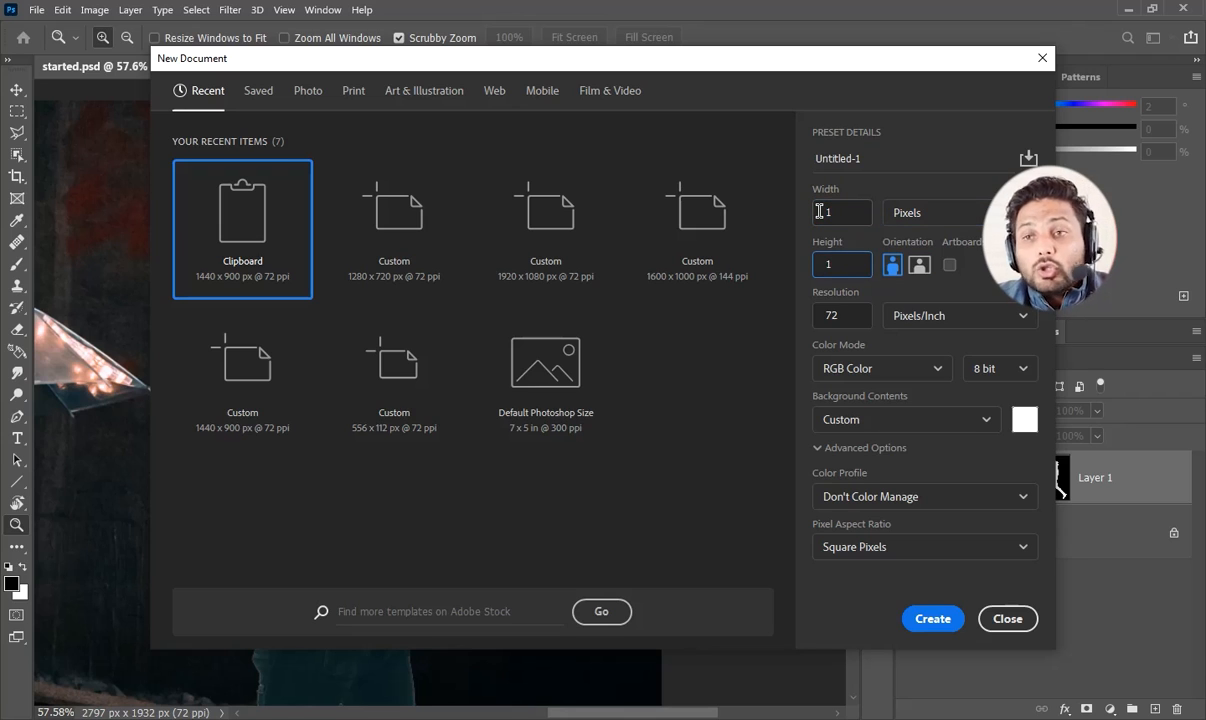
left_click(931, 619)
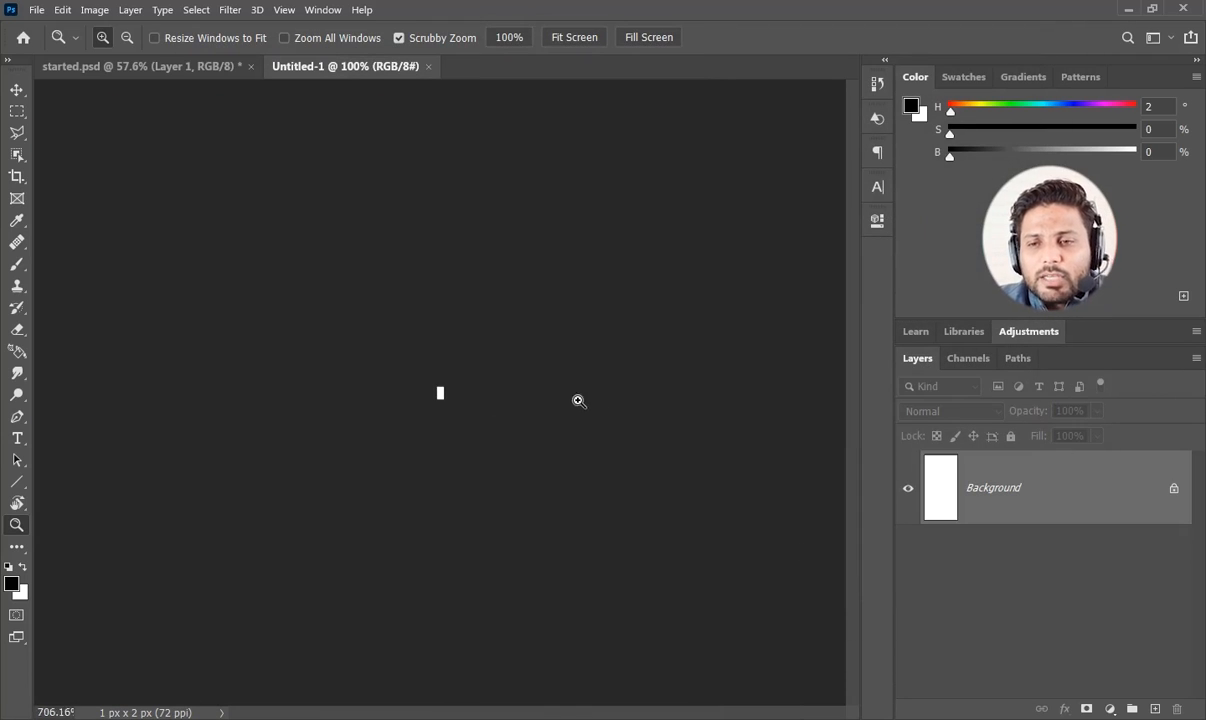
Select the upper pixel of the new canvas and fill it with black.
left_click_drag(578, 400, 797, 398)
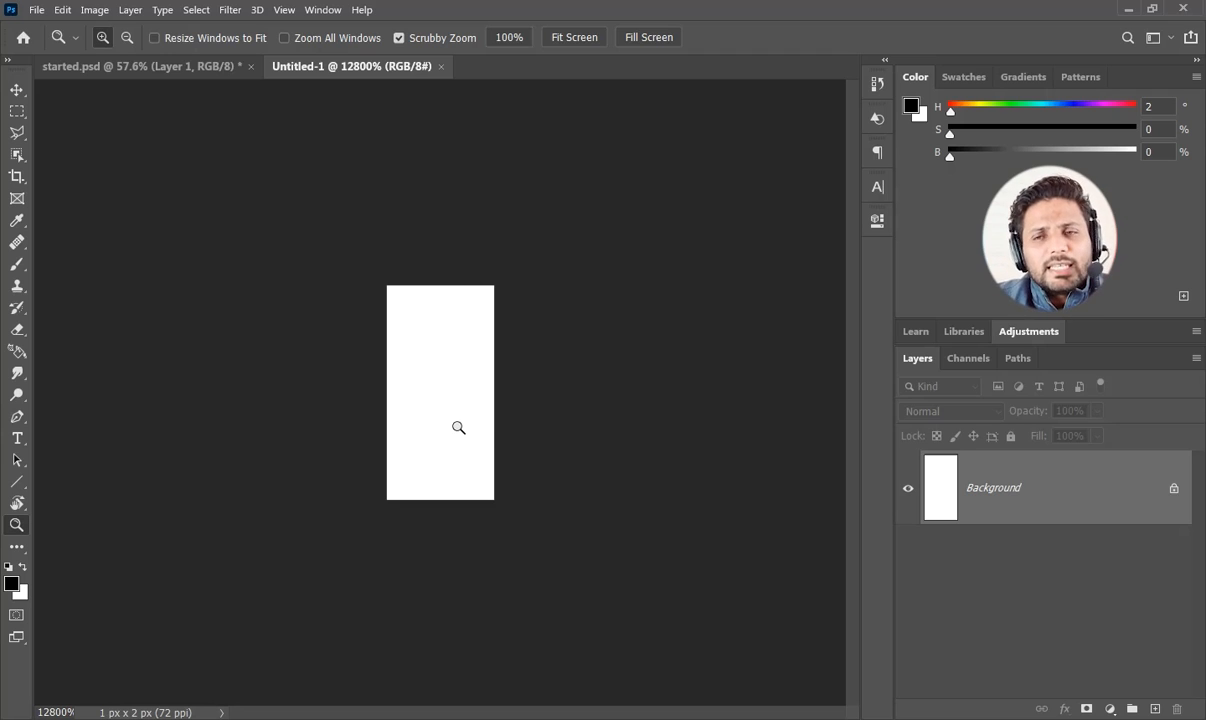
left_click(16, 112)
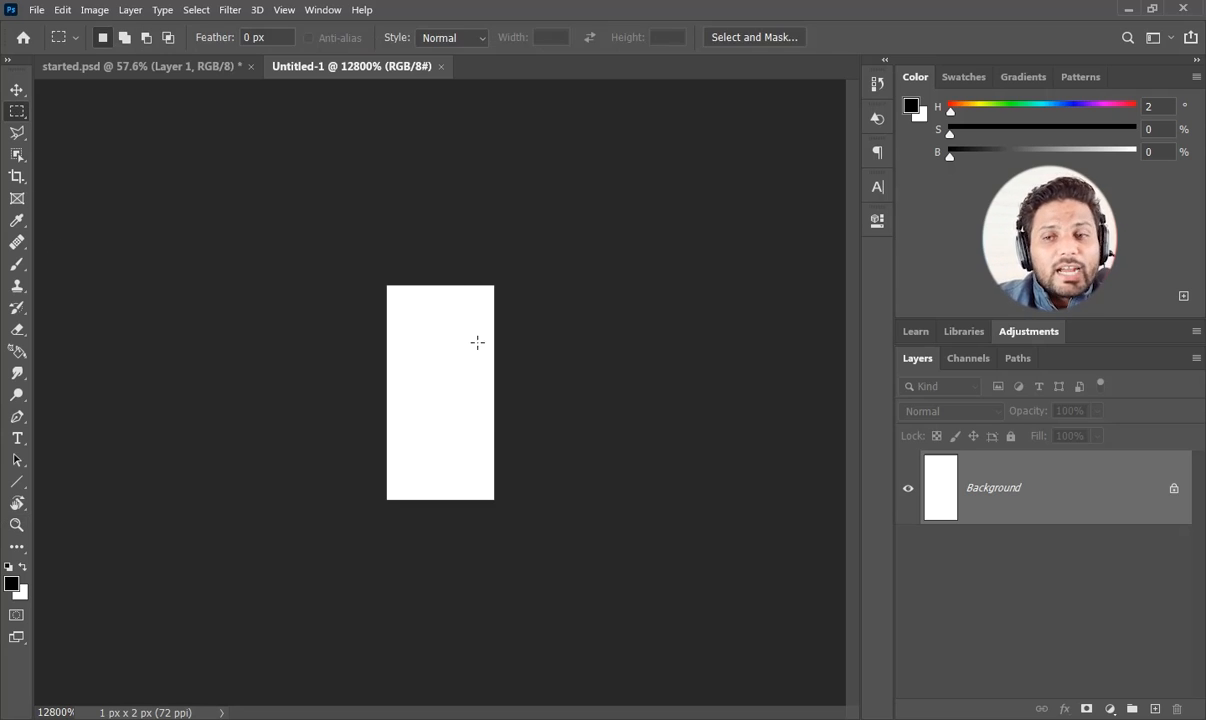
left_click_drag(385, 285, 487, 355)
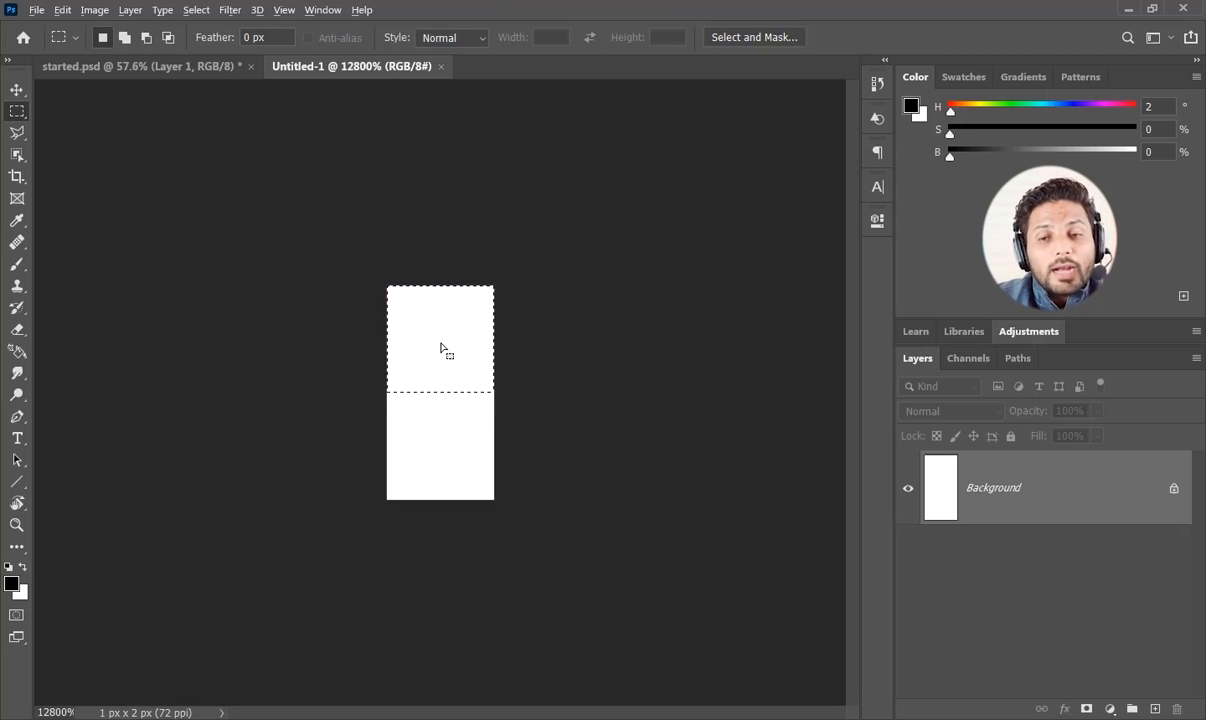
key("alt+BackSpace")
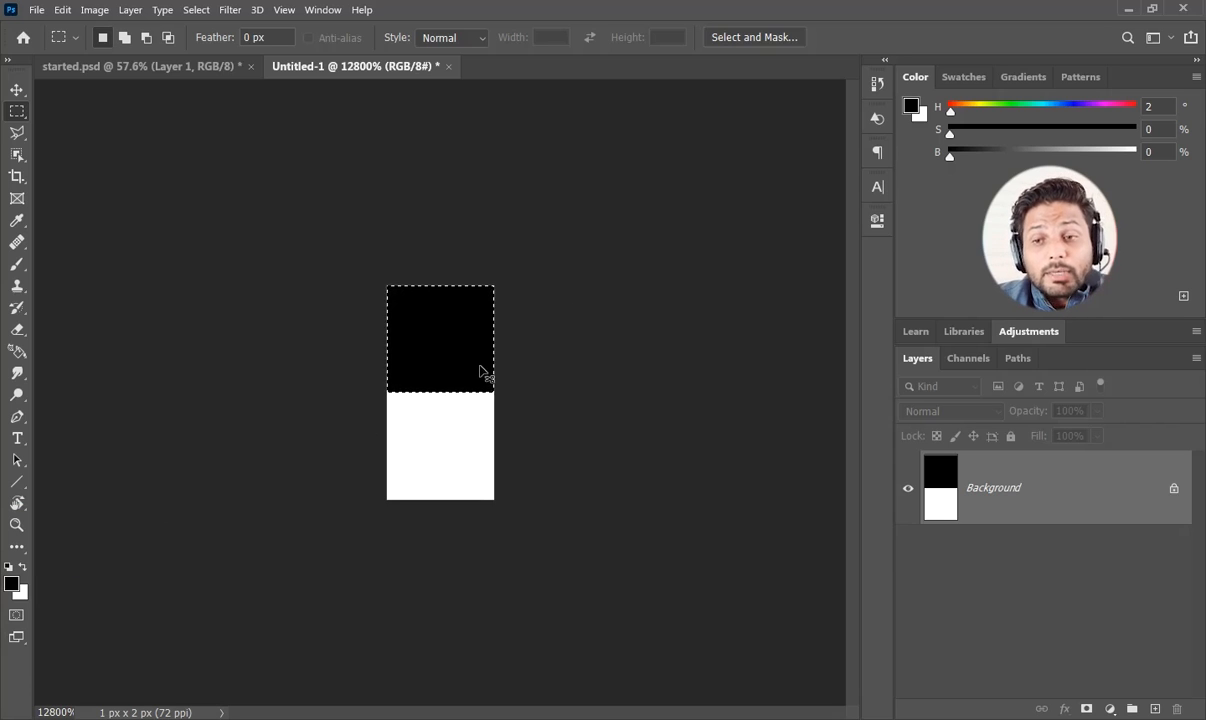
Define the black-and-white canvas as a pattern named "H lines".
left_click(63, 10)
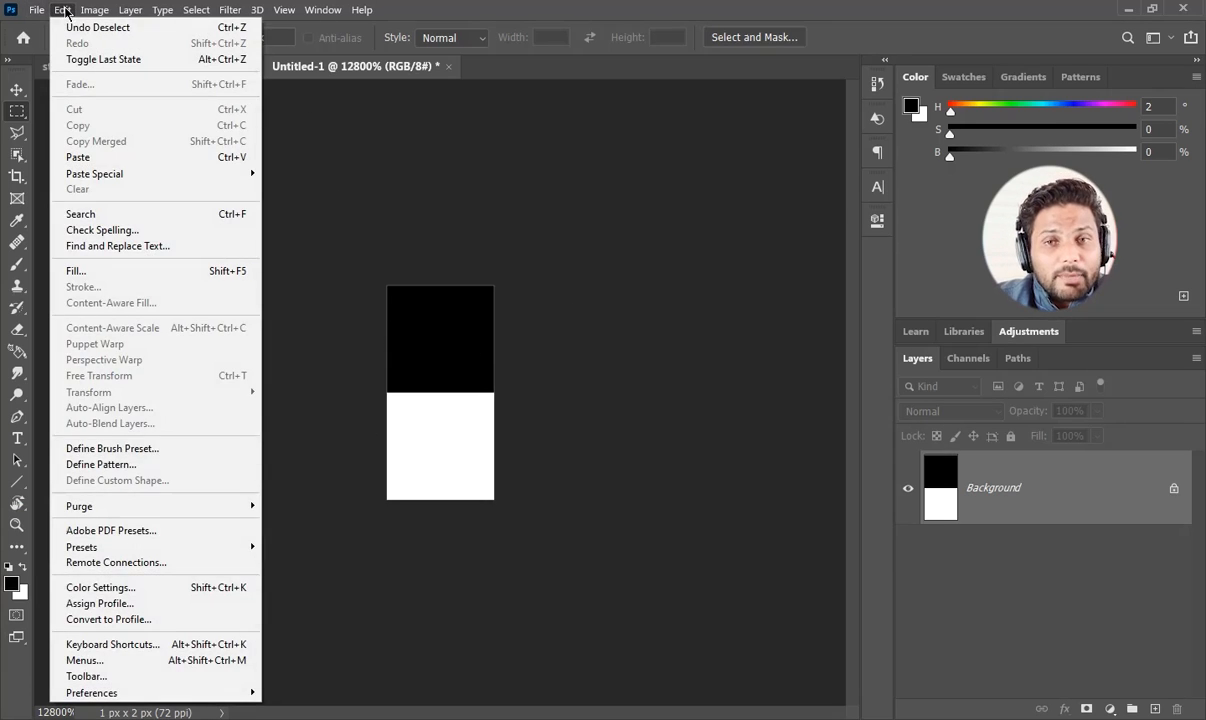
left_click(89, 466)
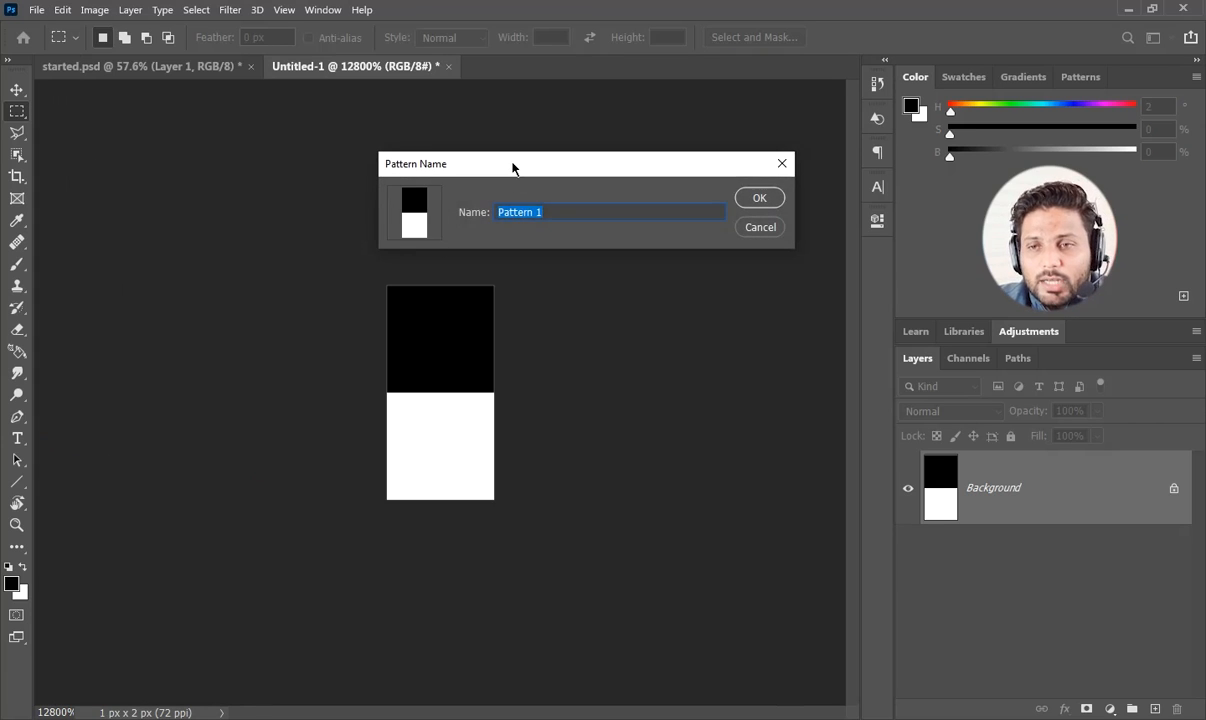
left_click_drag(511, 168, 444, 173)
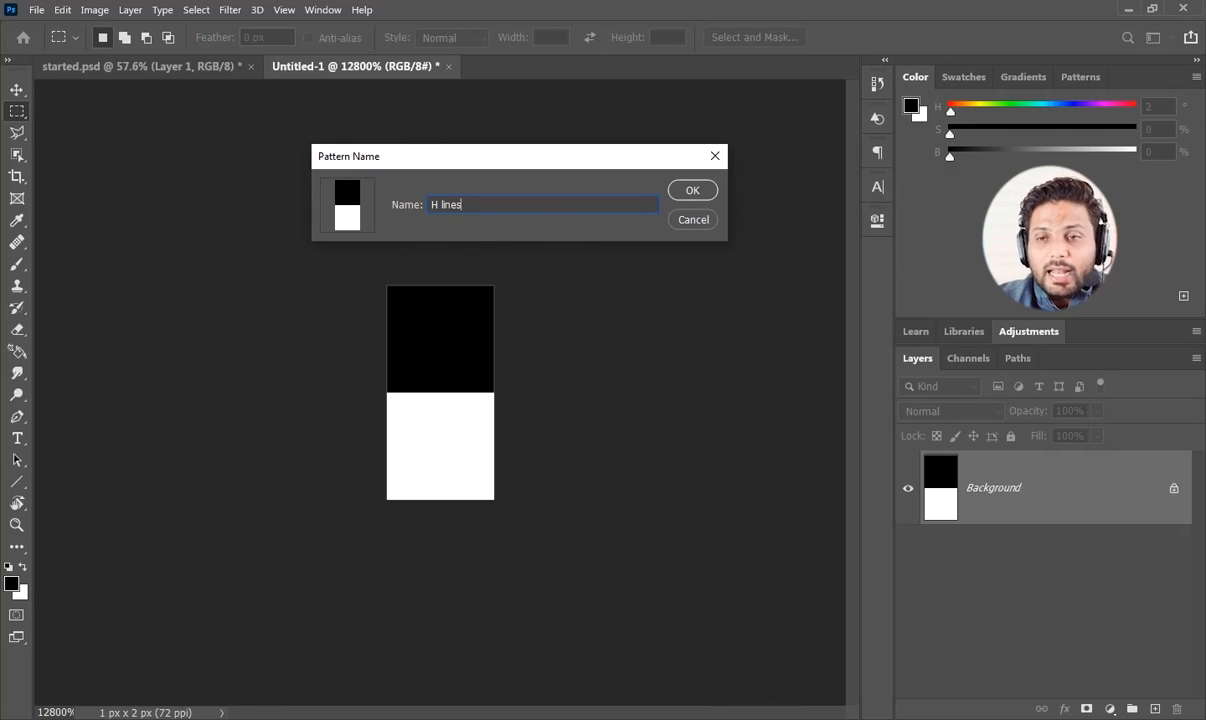
left_click(692, 190)
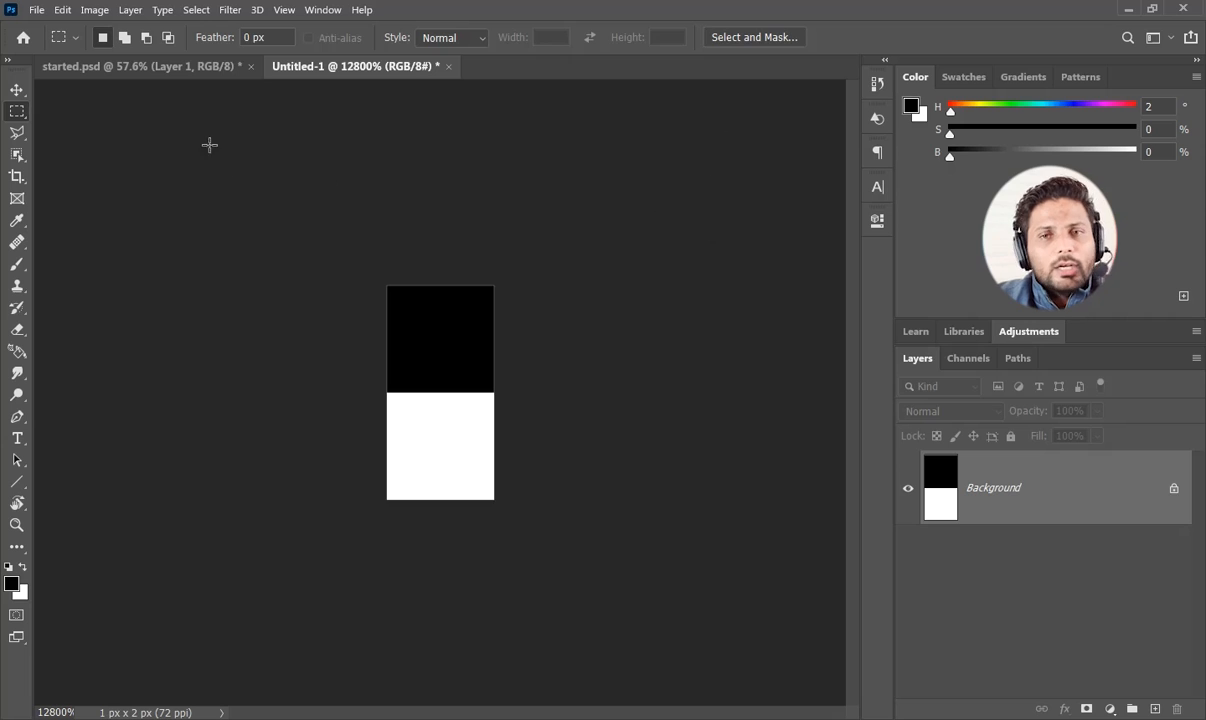
Return to started.psd and convert Layer 1 with its mask to a smart object.
left_click(205, 68)
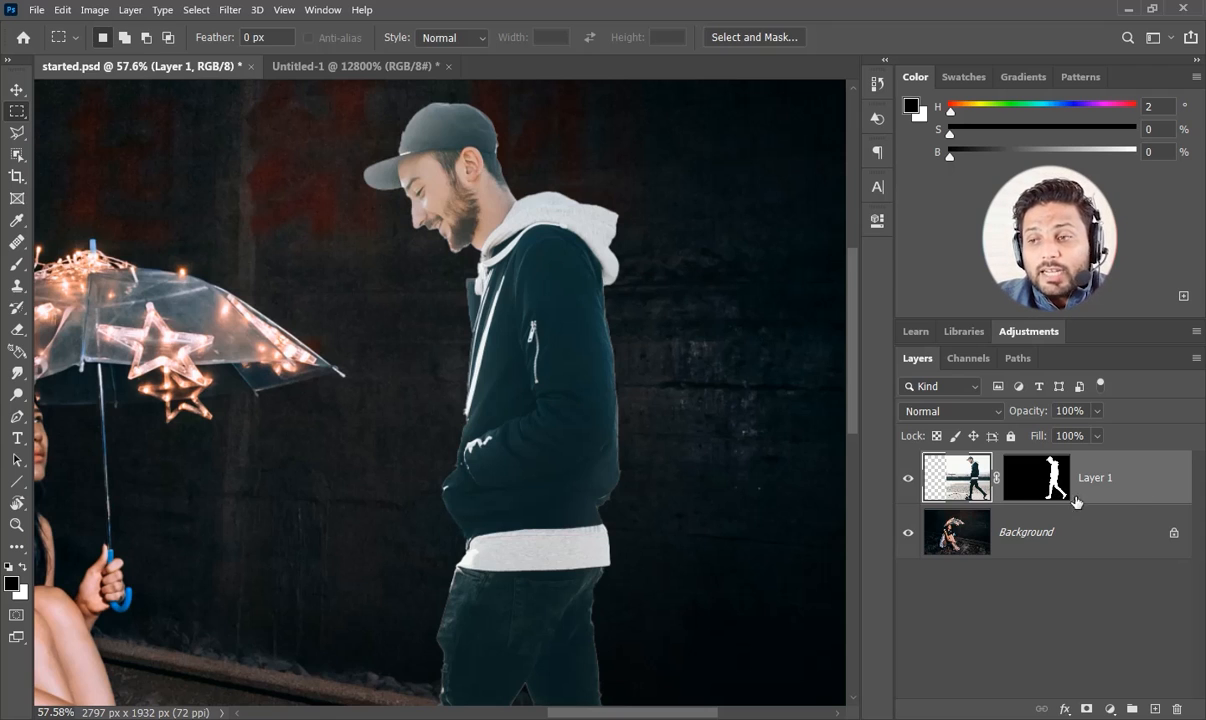
left_click(1197, 359)
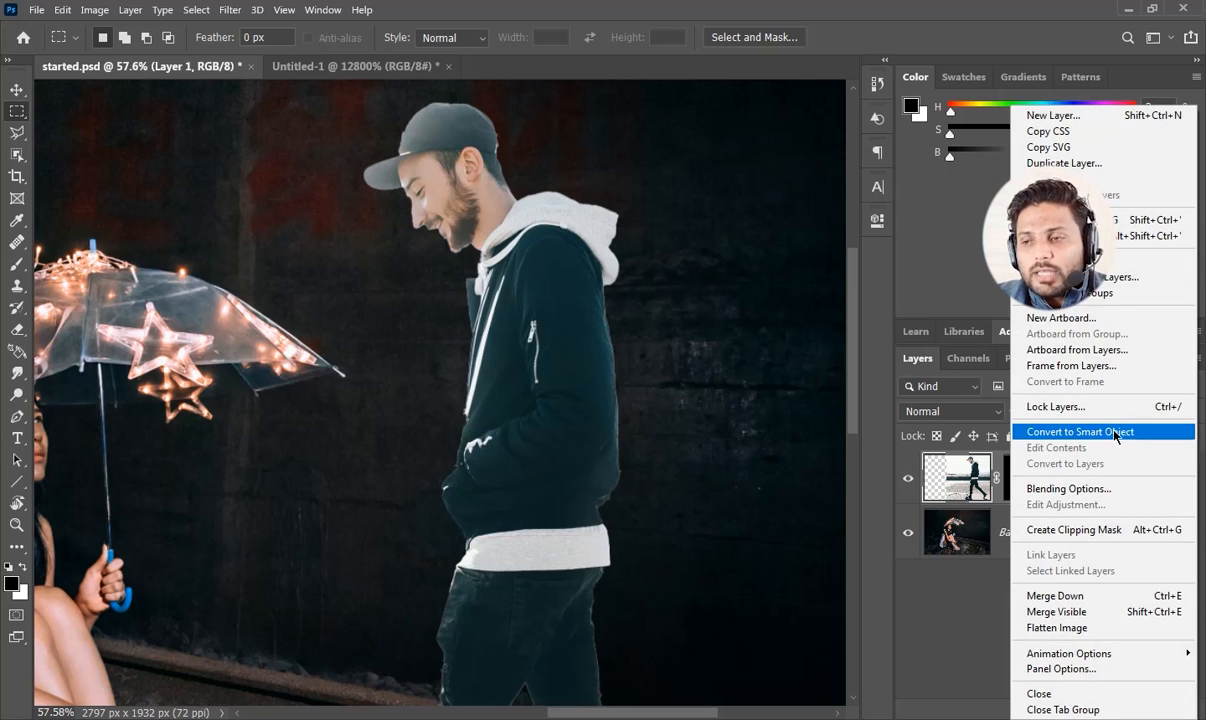
left_click(1121, 439)
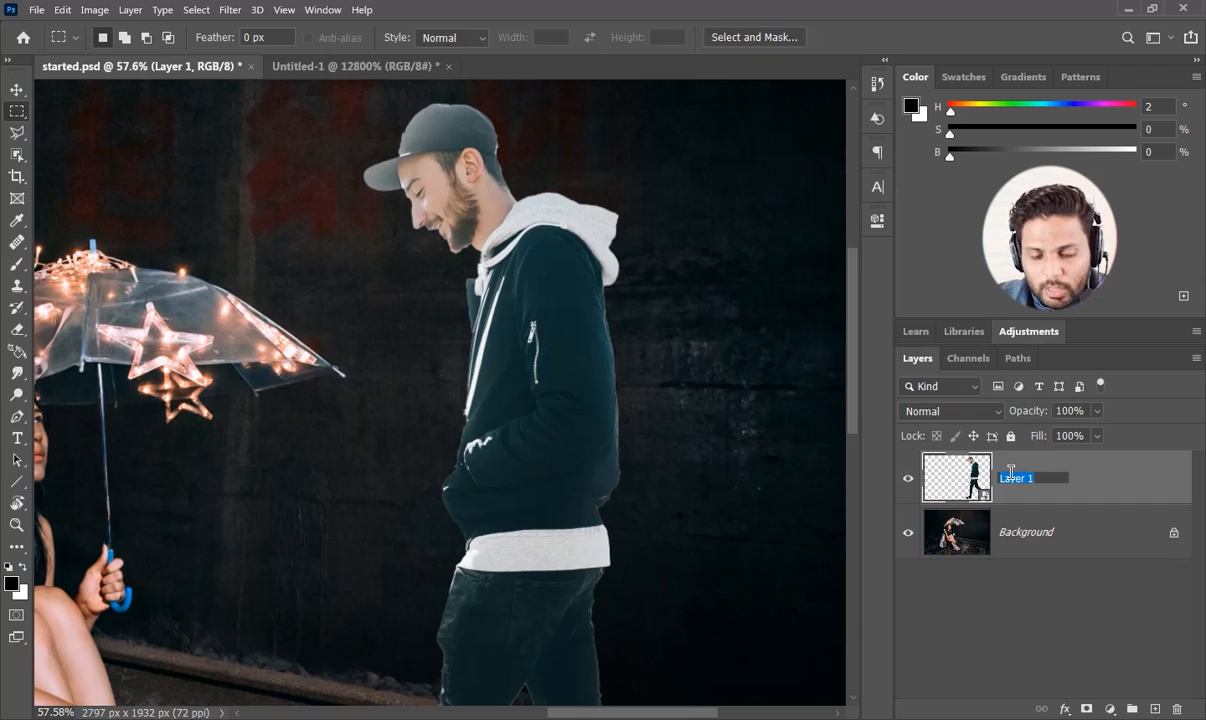
Rename the smart object layer as Boy.
type("Boys")
key("Return")
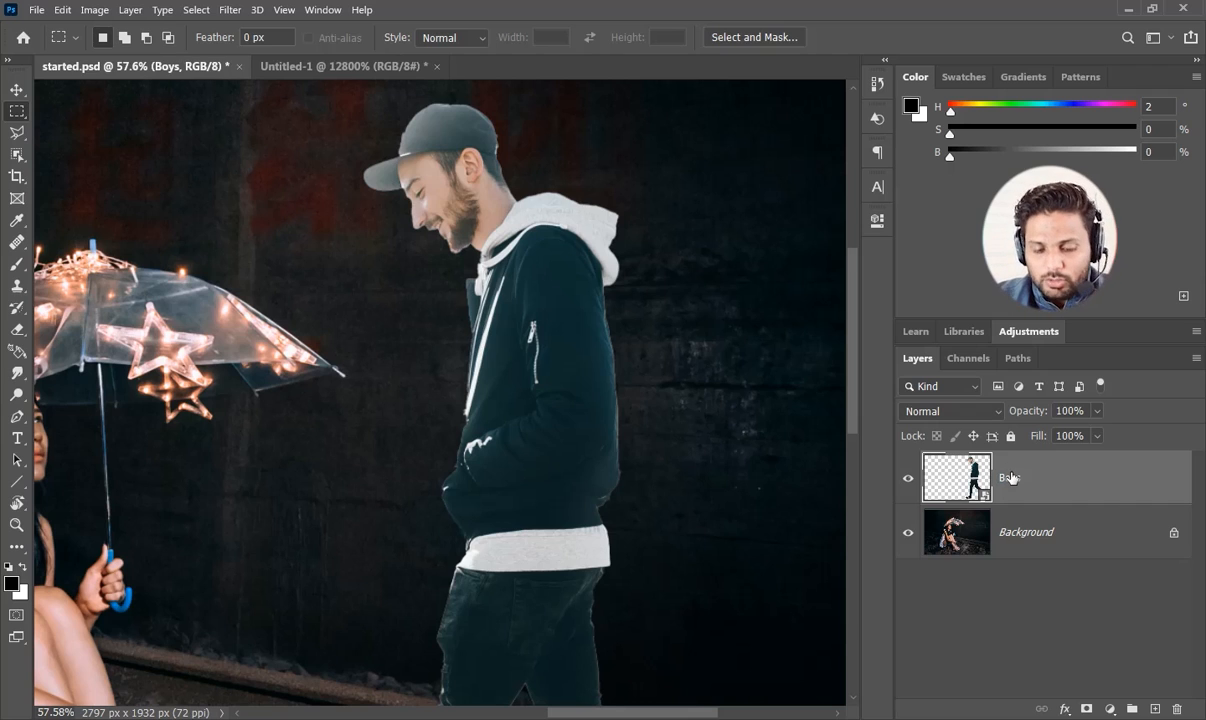
double_click(1010, 477)
type("Boy")
key("Return")
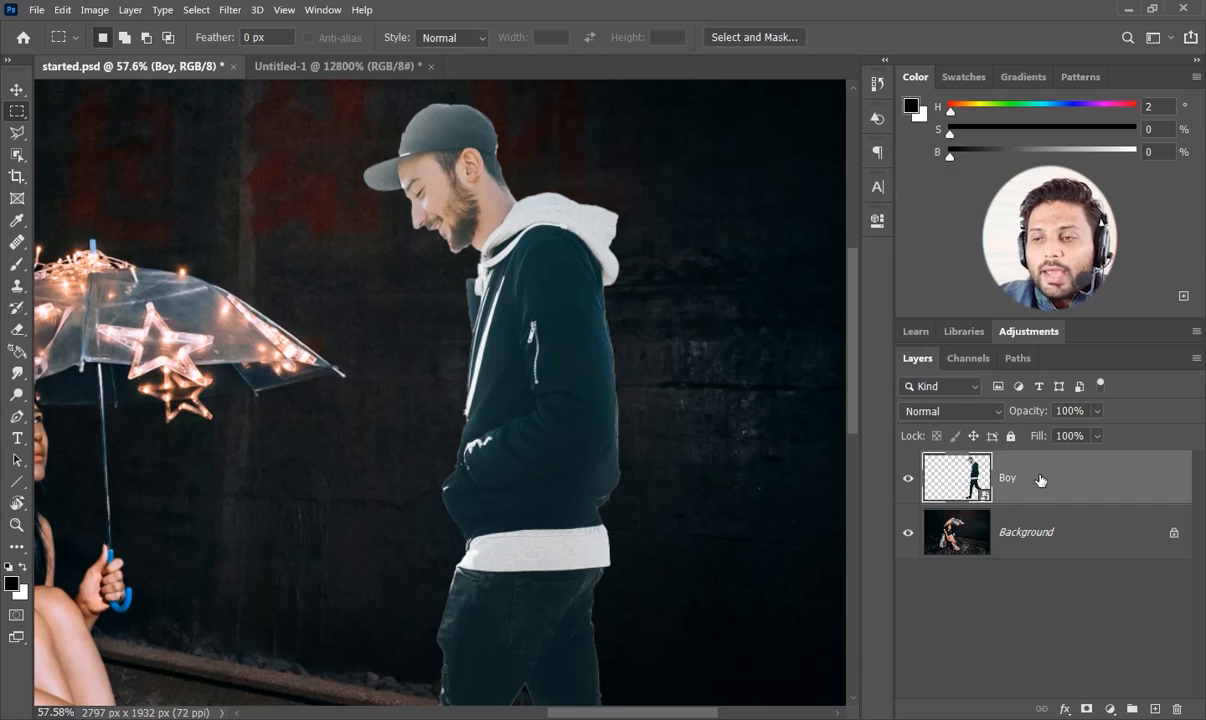
Add a Pattern Overlay effect to the Boy layer using the black-and-white H lines pattern.
left_click(1065, 708)
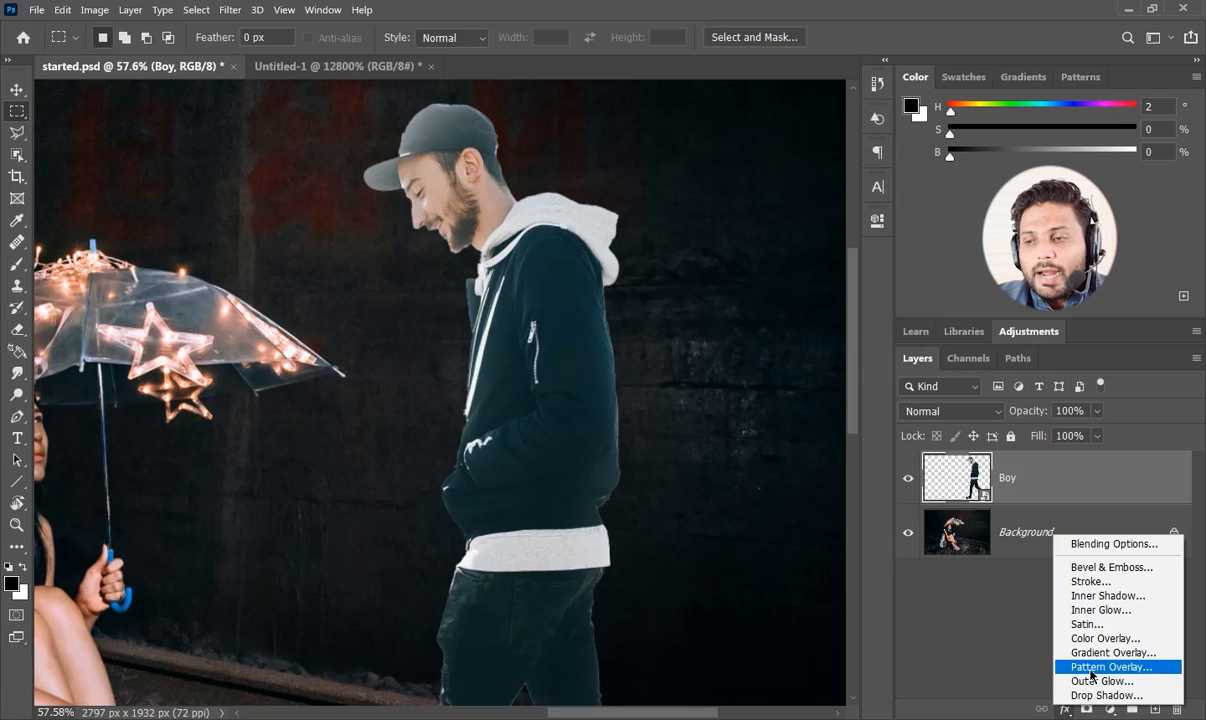
left_click(1092, 667)
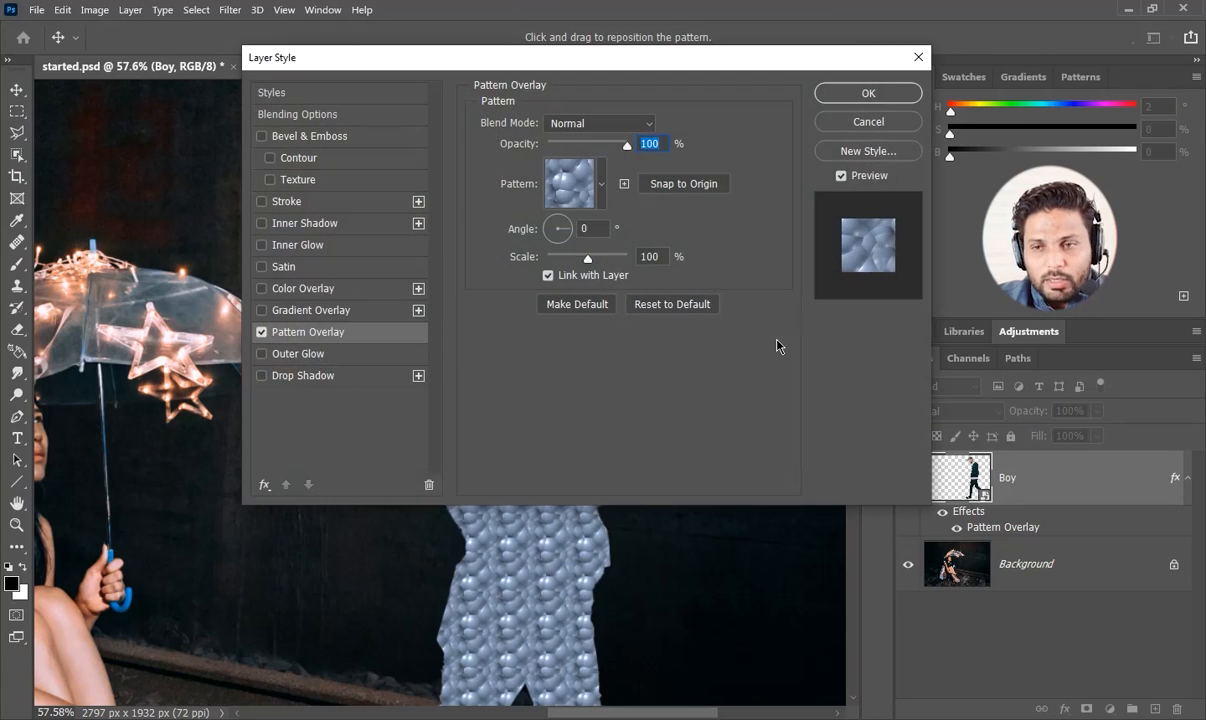
left_click_drag(645, 60, 1063, 231)
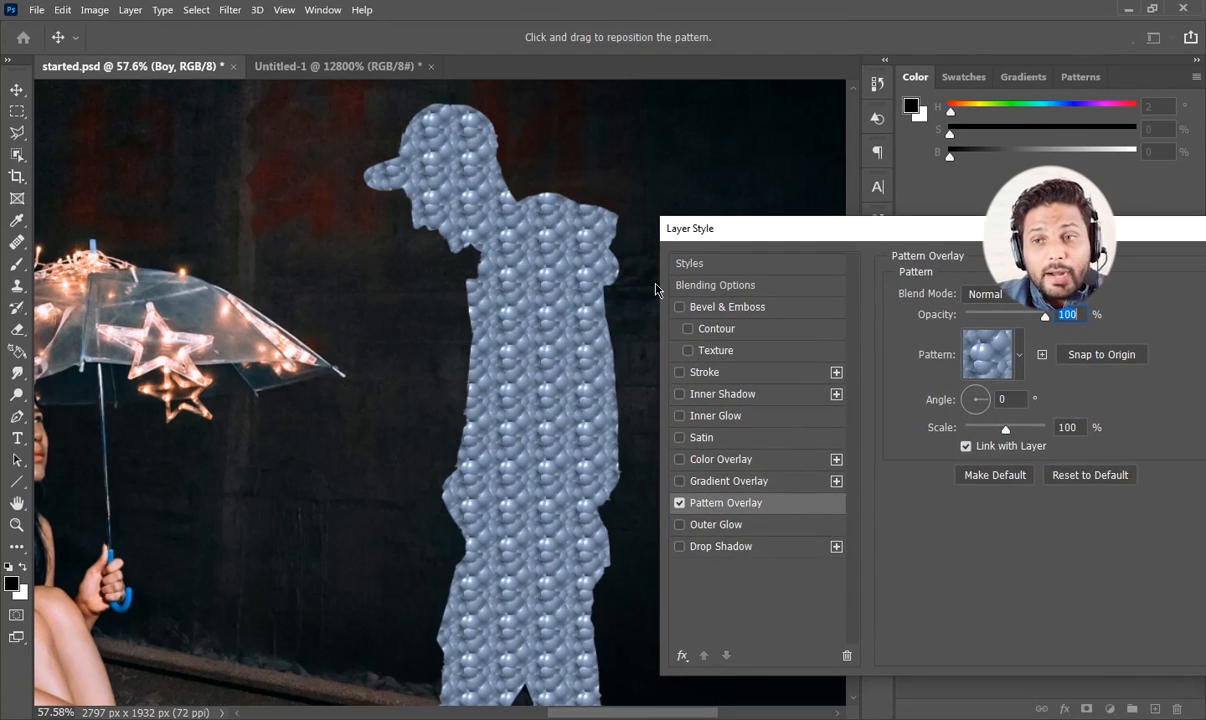
left_click(1020, 356)
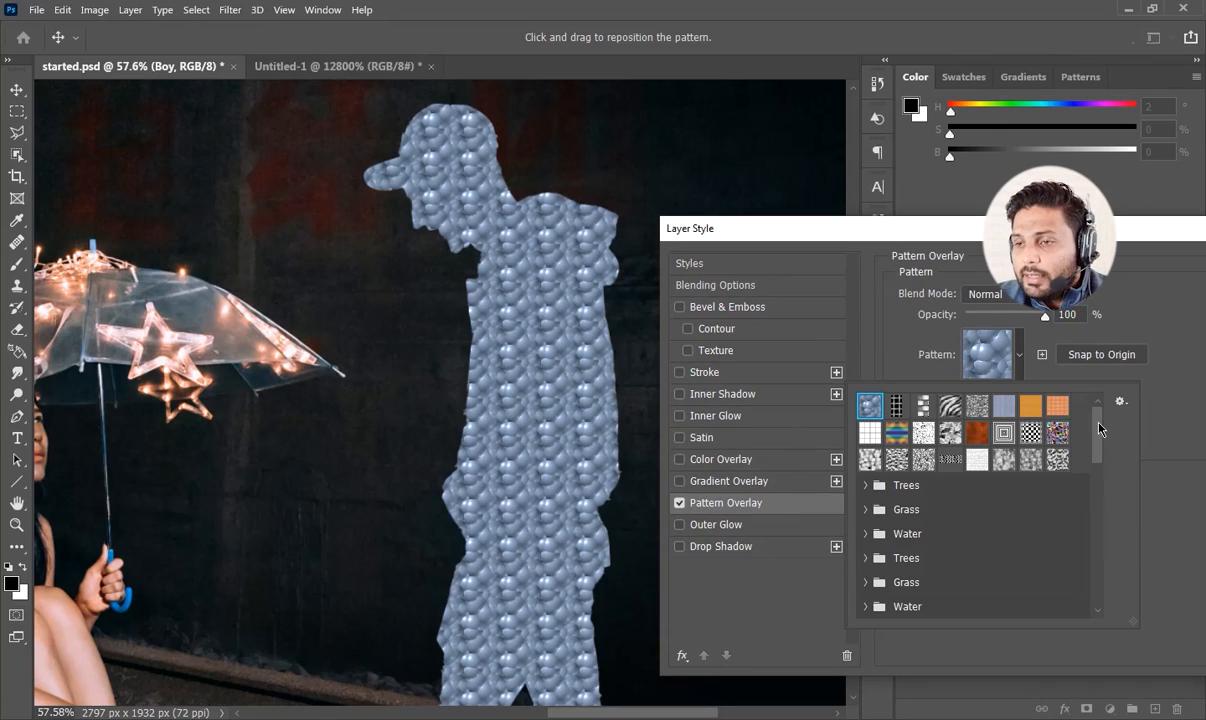
left_click_drag(1099, 428, 1100, 587)
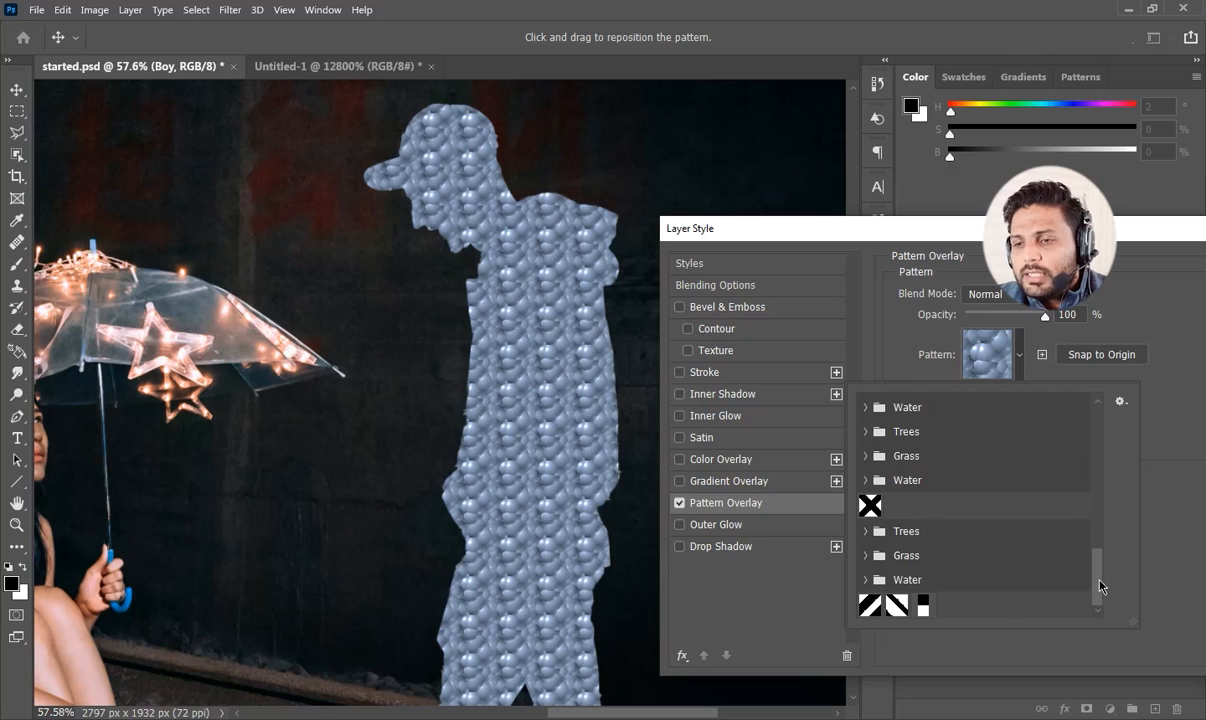
left_click(925, 604)
left_click(927, 256)
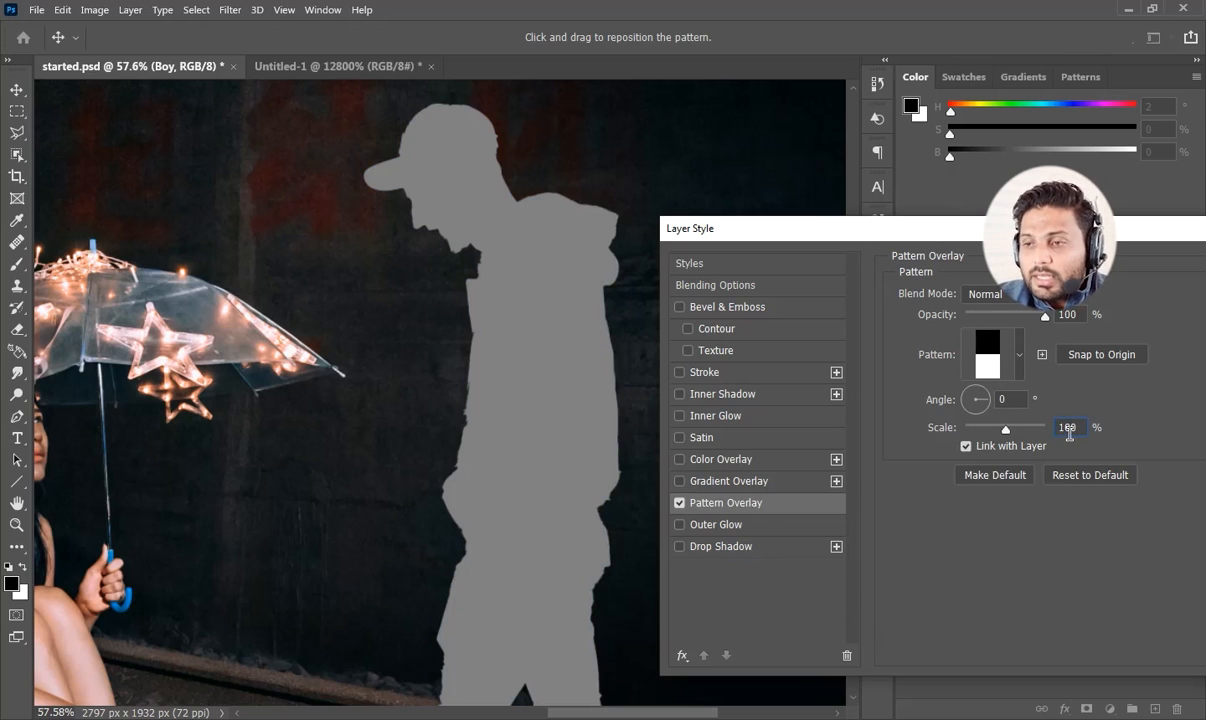
Set the pattern overlay's scale to 300% and its blend mode to Screen.
type("300")
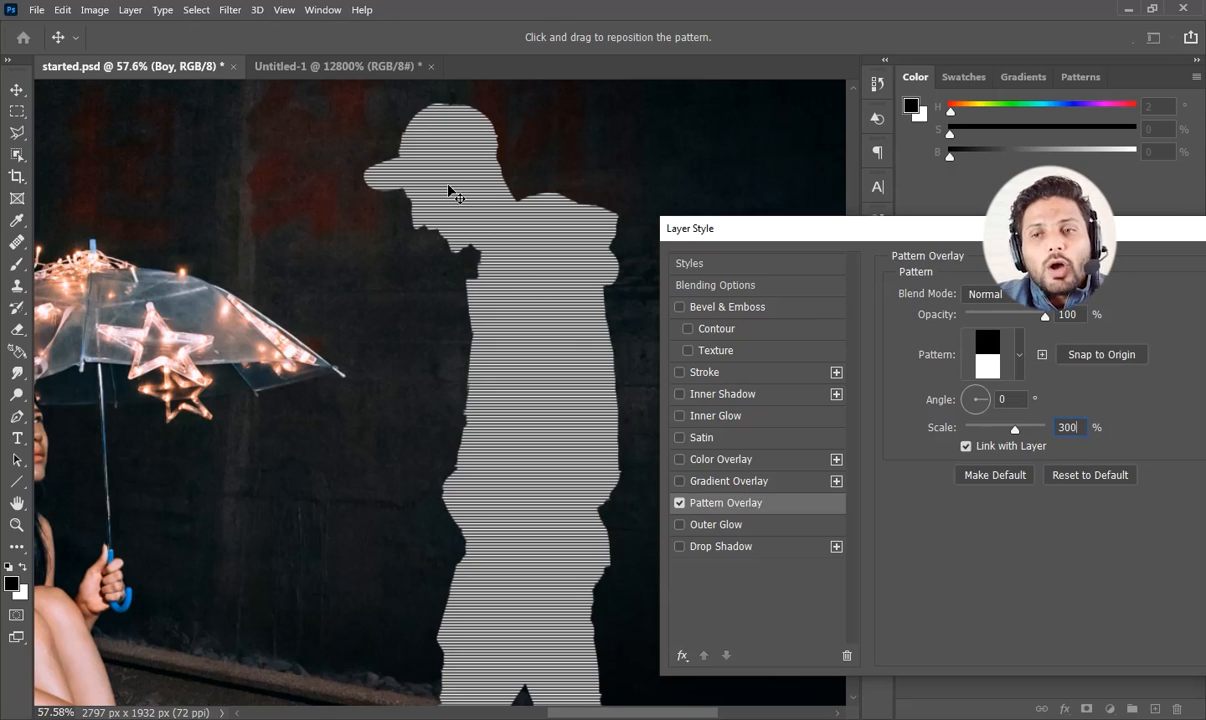
left_click_drag(934, 222, 880, 330)
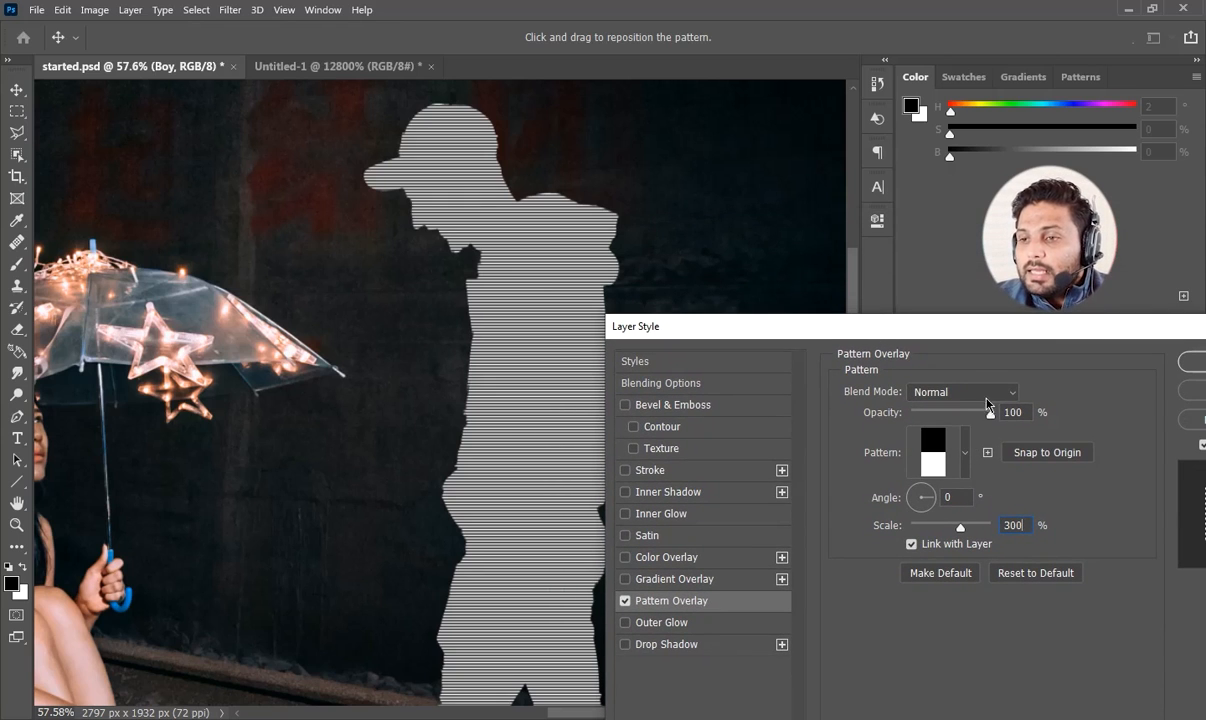
left_click(988, 394)
left_click(950, 404)
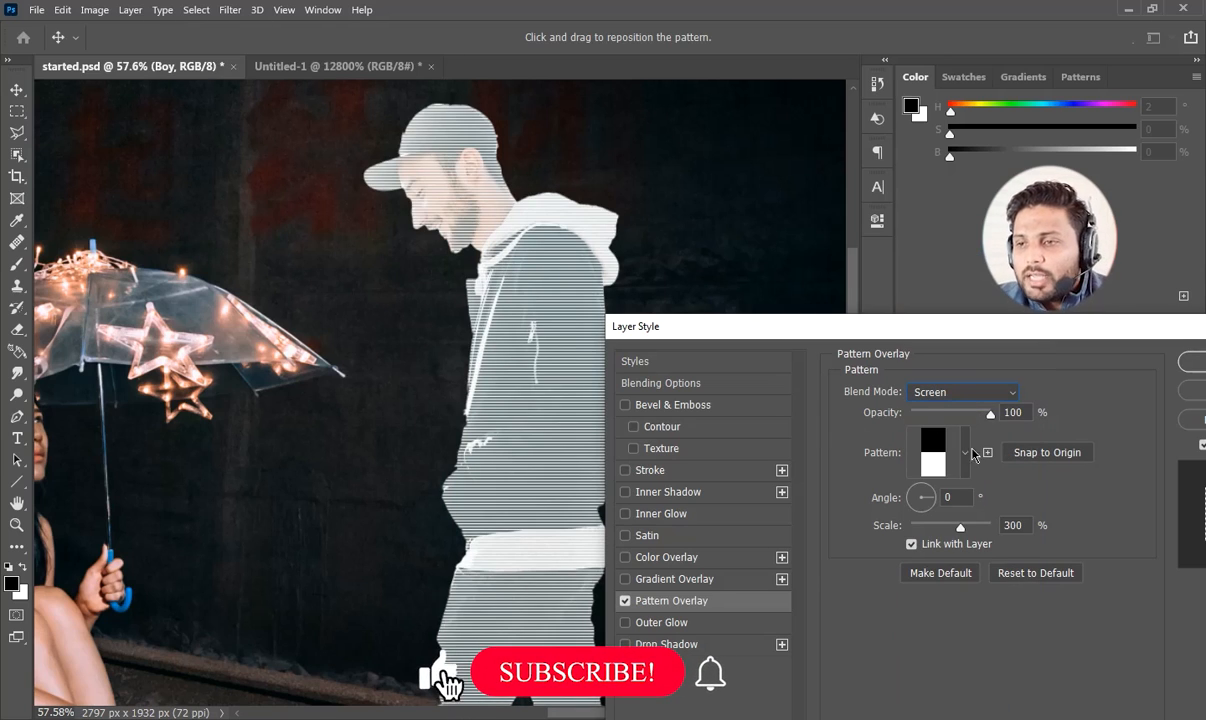
Set the Boy layer's pattern overlay opacity to 25%.
left_click(1003, 413)
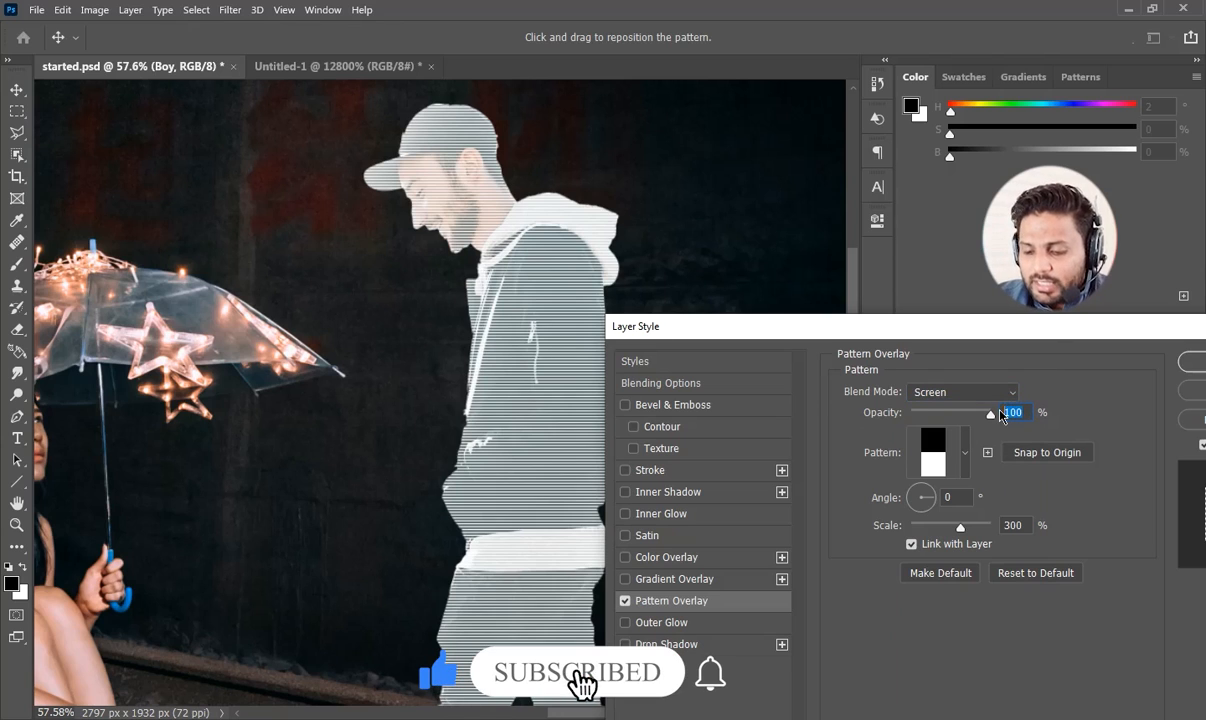
type("25")
left_click_drag(934, 328, 988, 239)
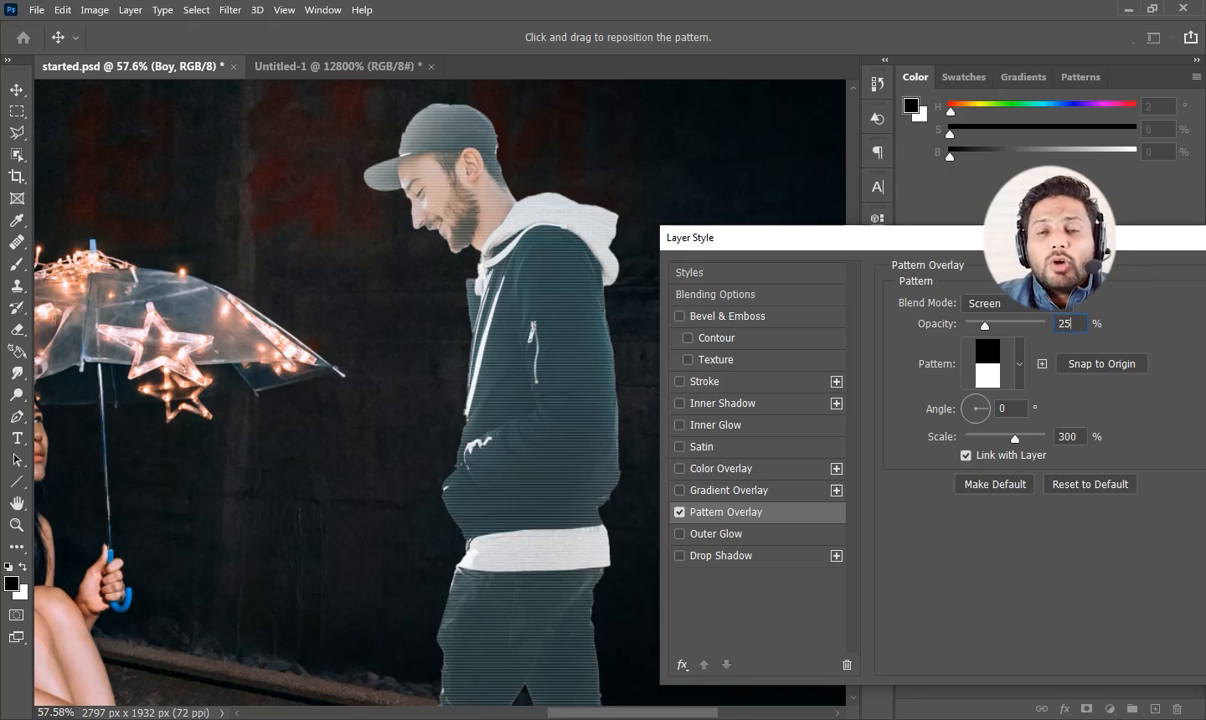
Add a Color Overlay effect to the Boy layer using a light blue with hue 225°, saturation 50% and brightness 100%.
left_click(722, 468)
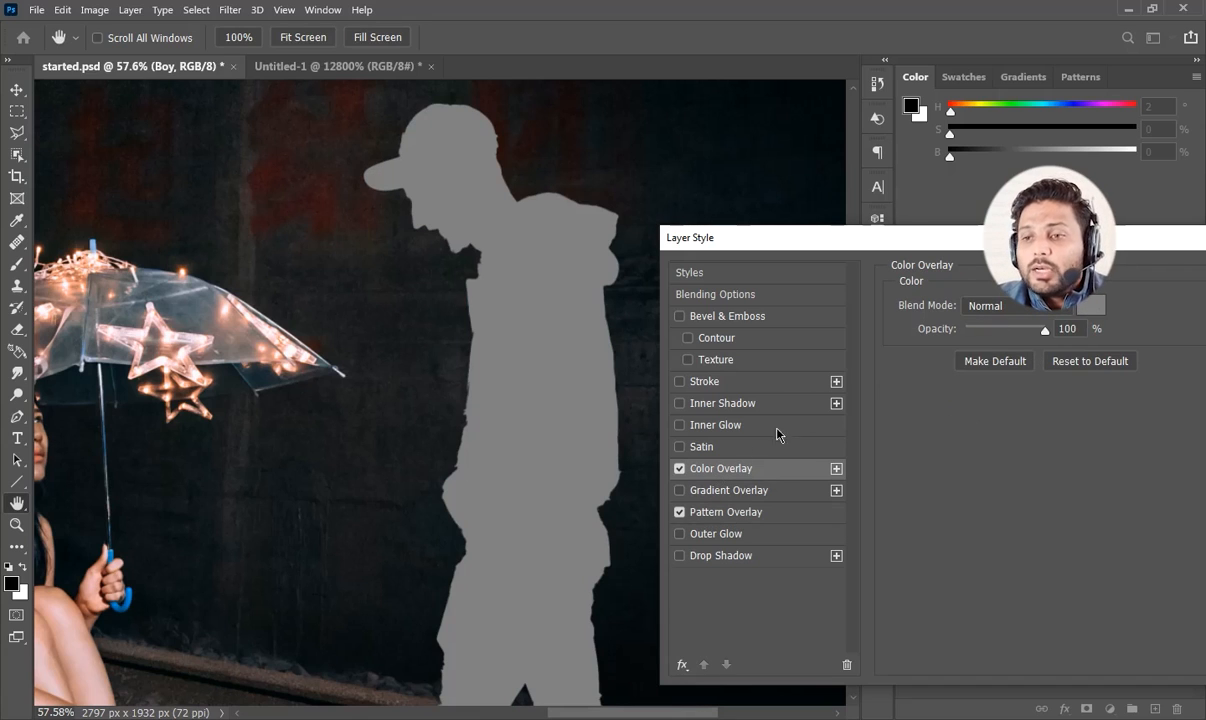
left_click(1090, 308)
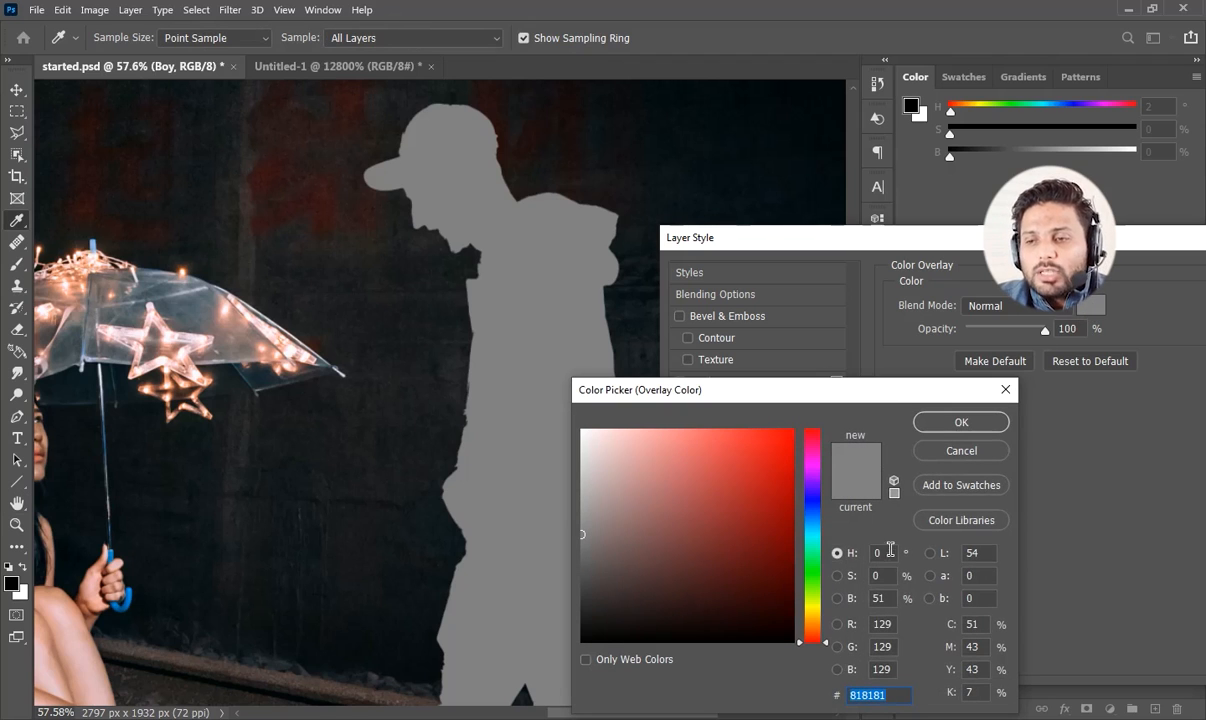
left_click_drag(869, 399, 925, 348)
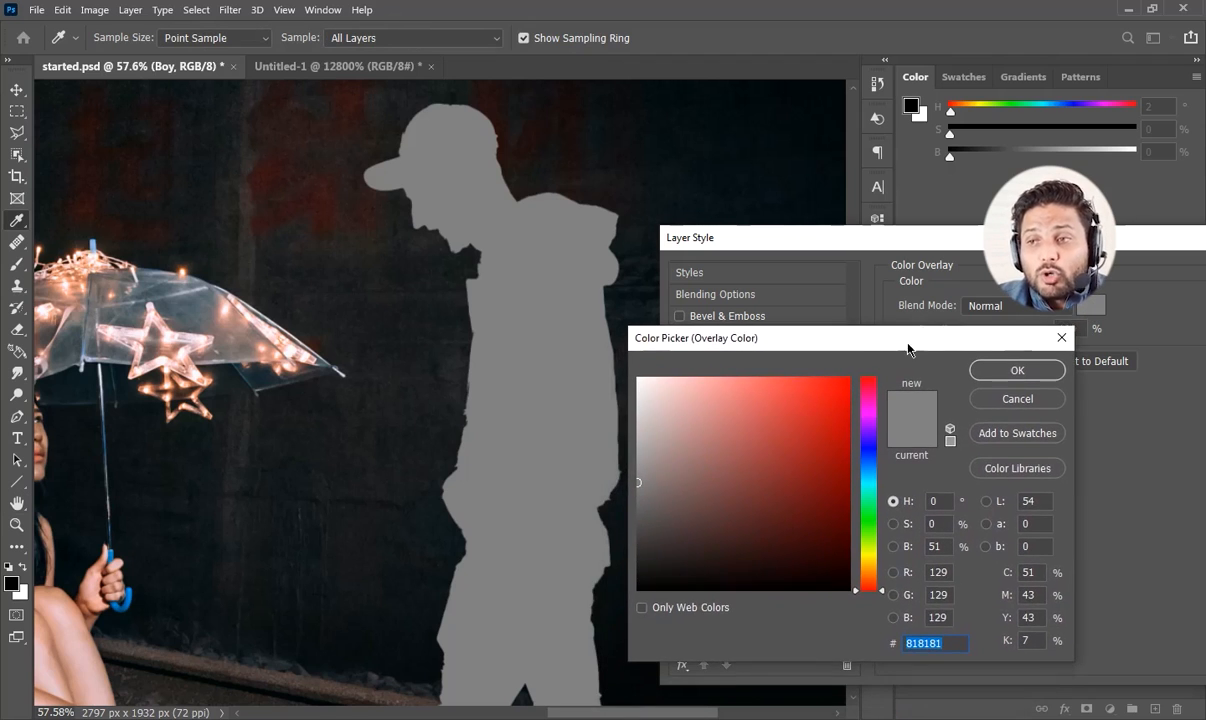
double_click(938, 501)
type("225")
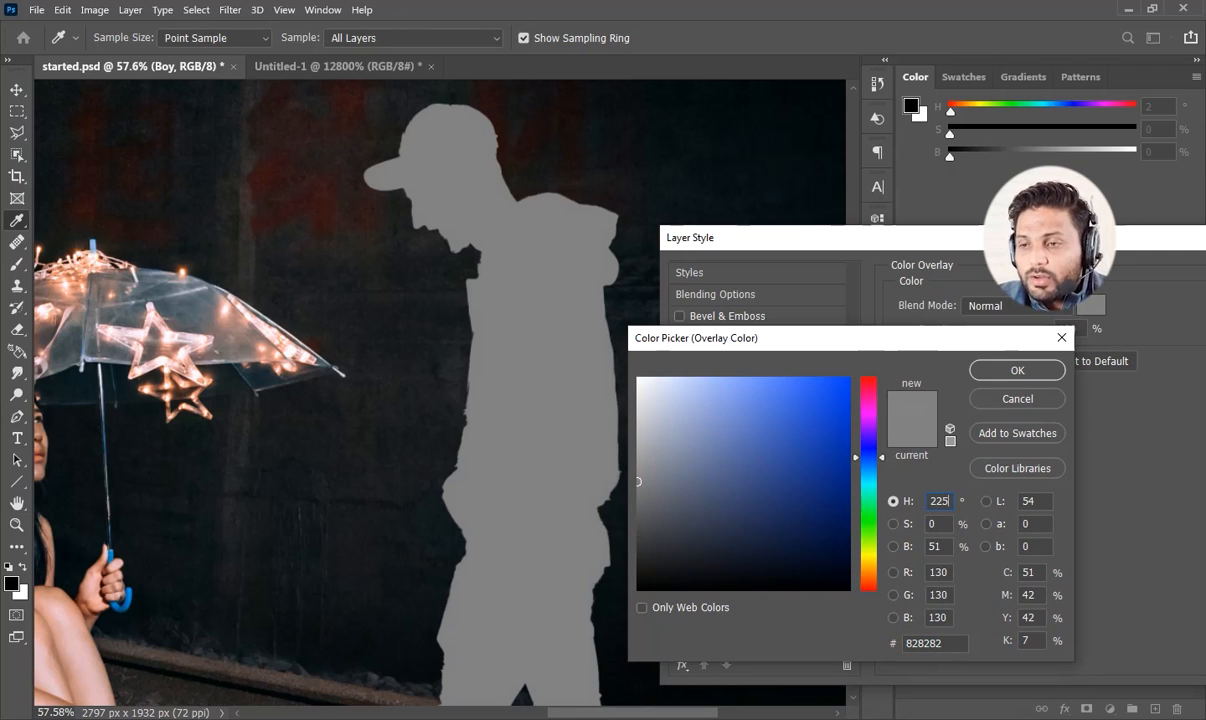
key("Tab")
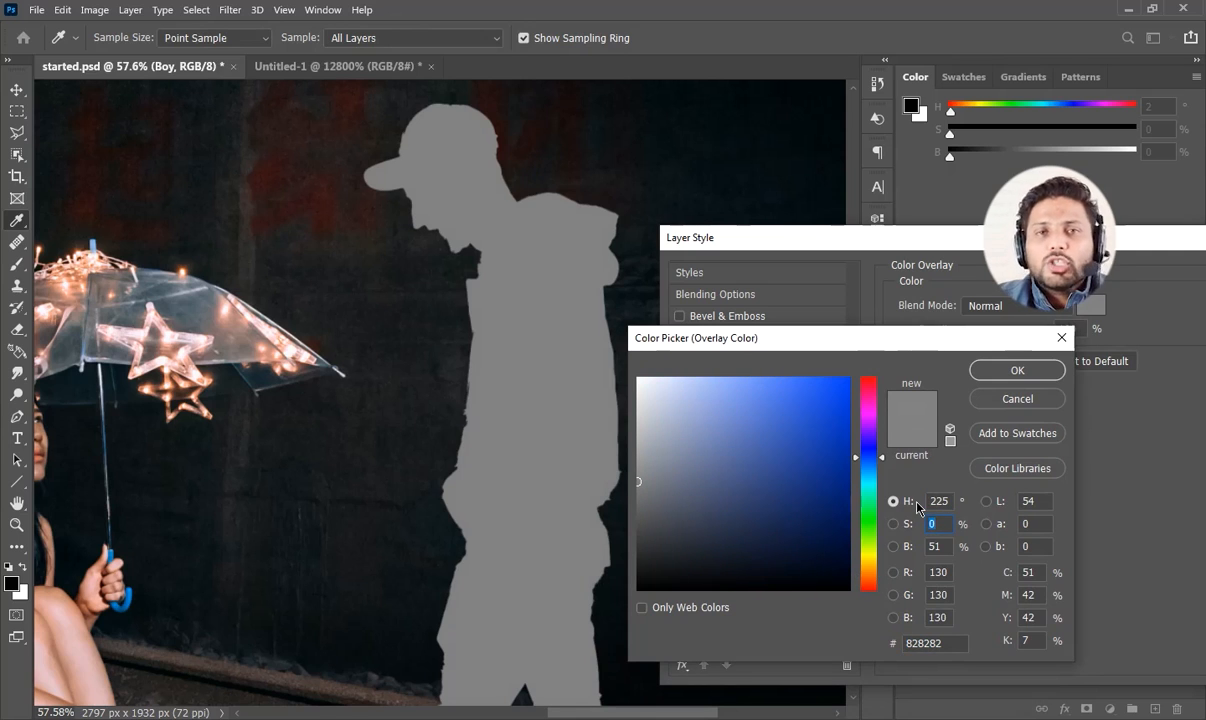
type("50")
key("Tab")
type("100")
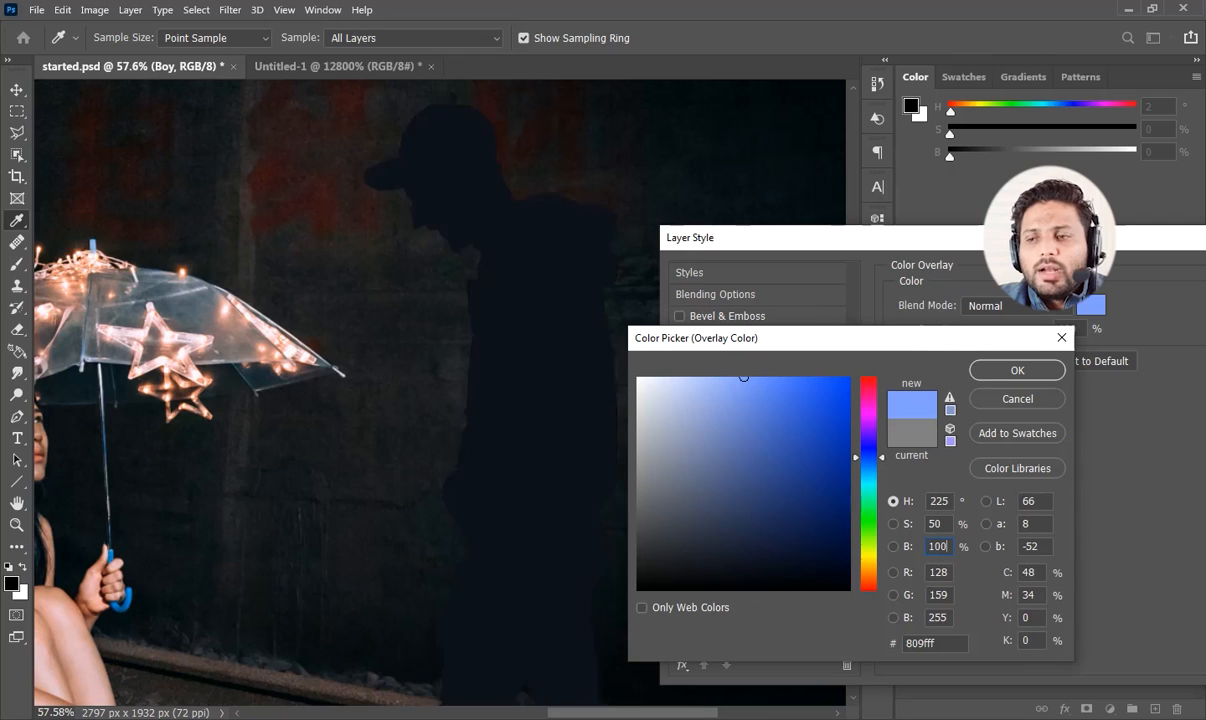
left_click(1056, 376)
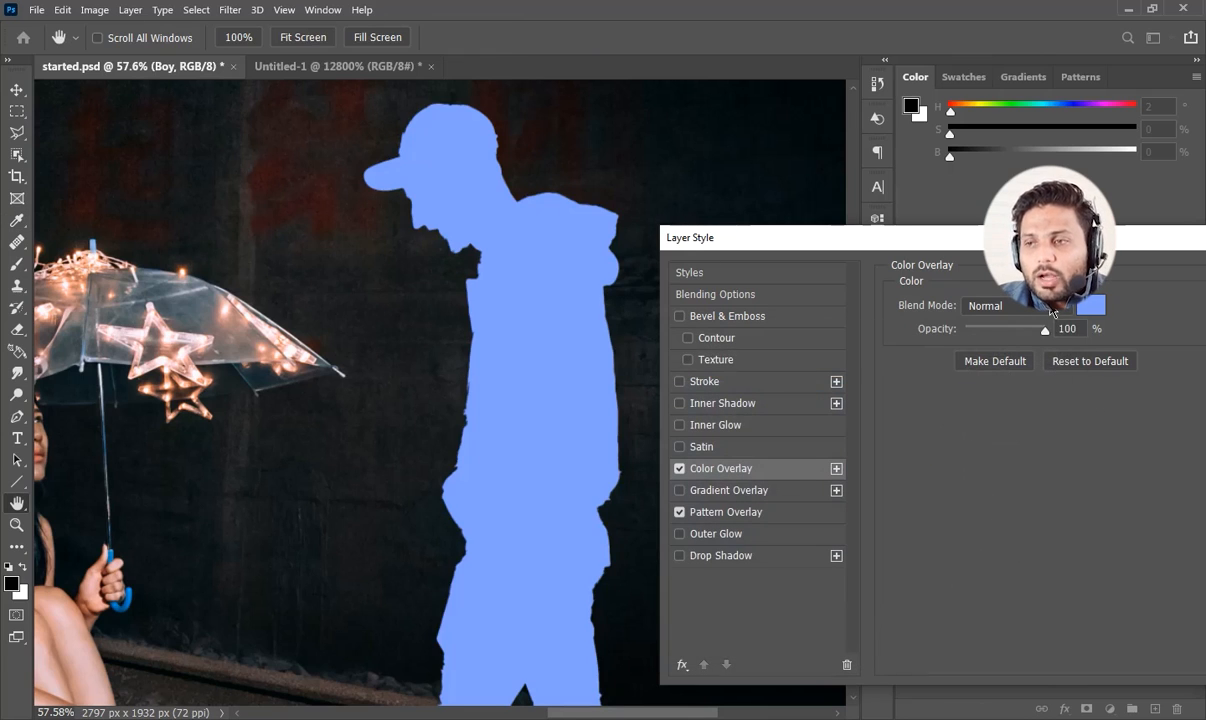
Set the color overlay's blend mode to Screen and its opacity to 50%, and apply the layer style.
left_click(1012, 312)
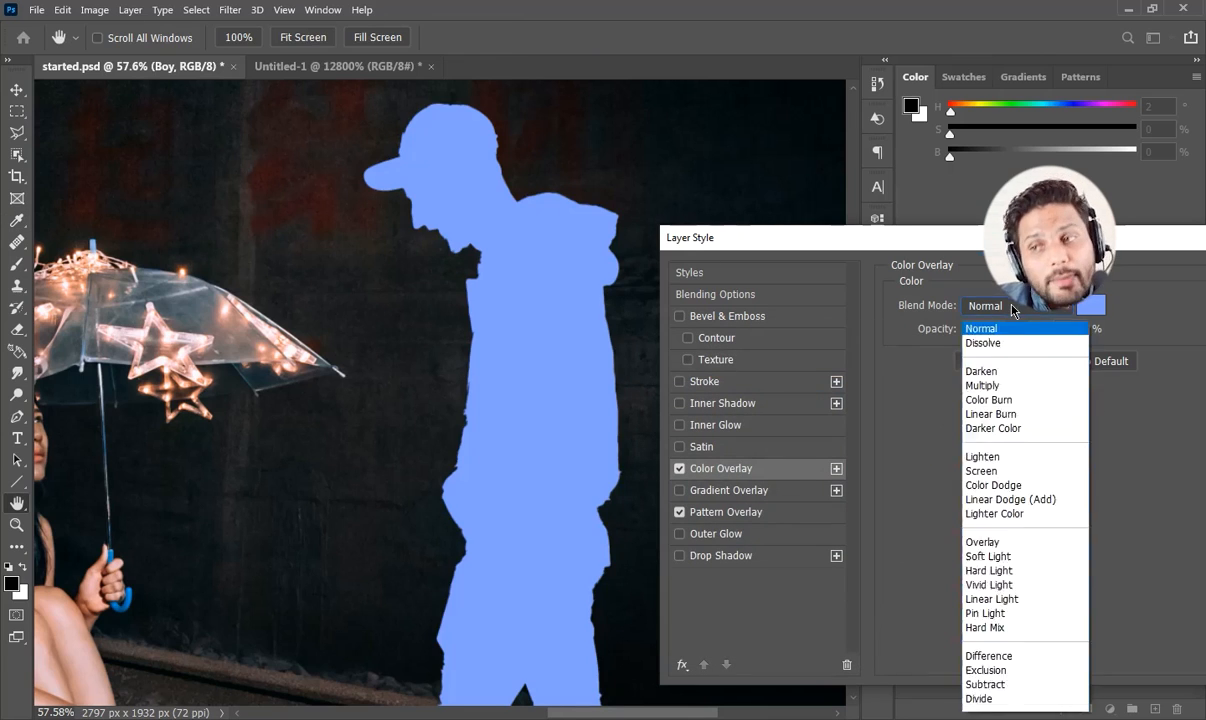
left_click(925, 404)
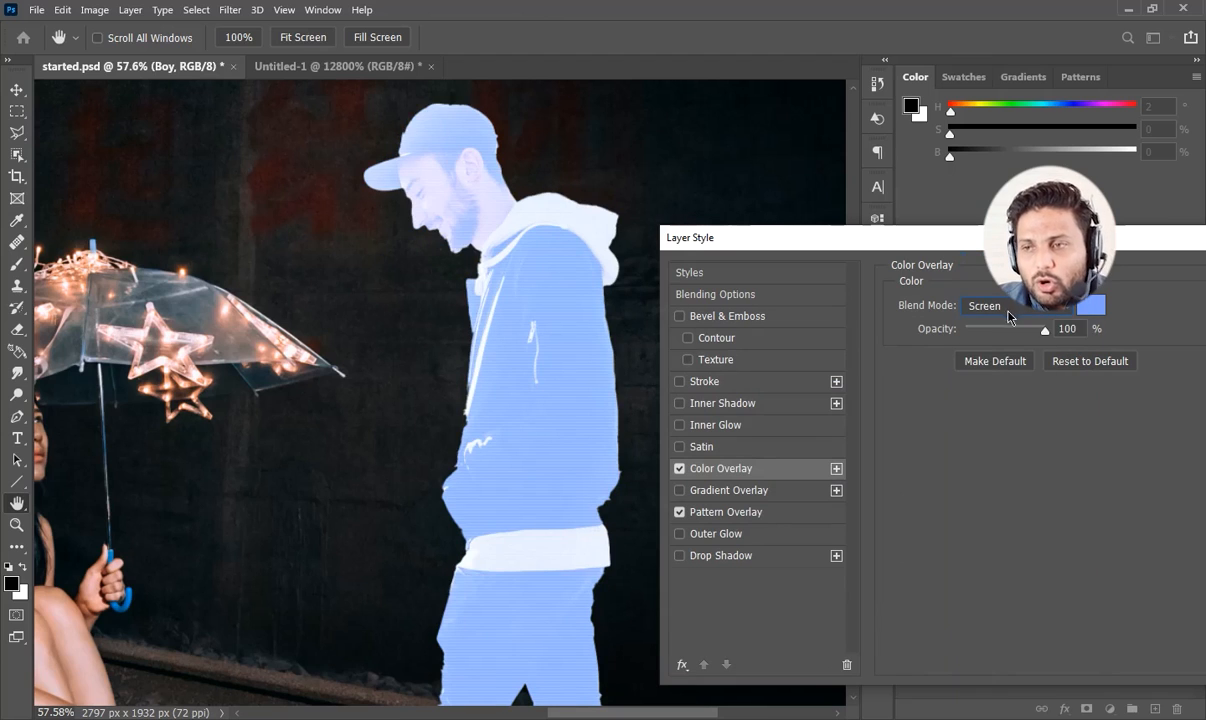
left_click(1048, 328)
type("25")
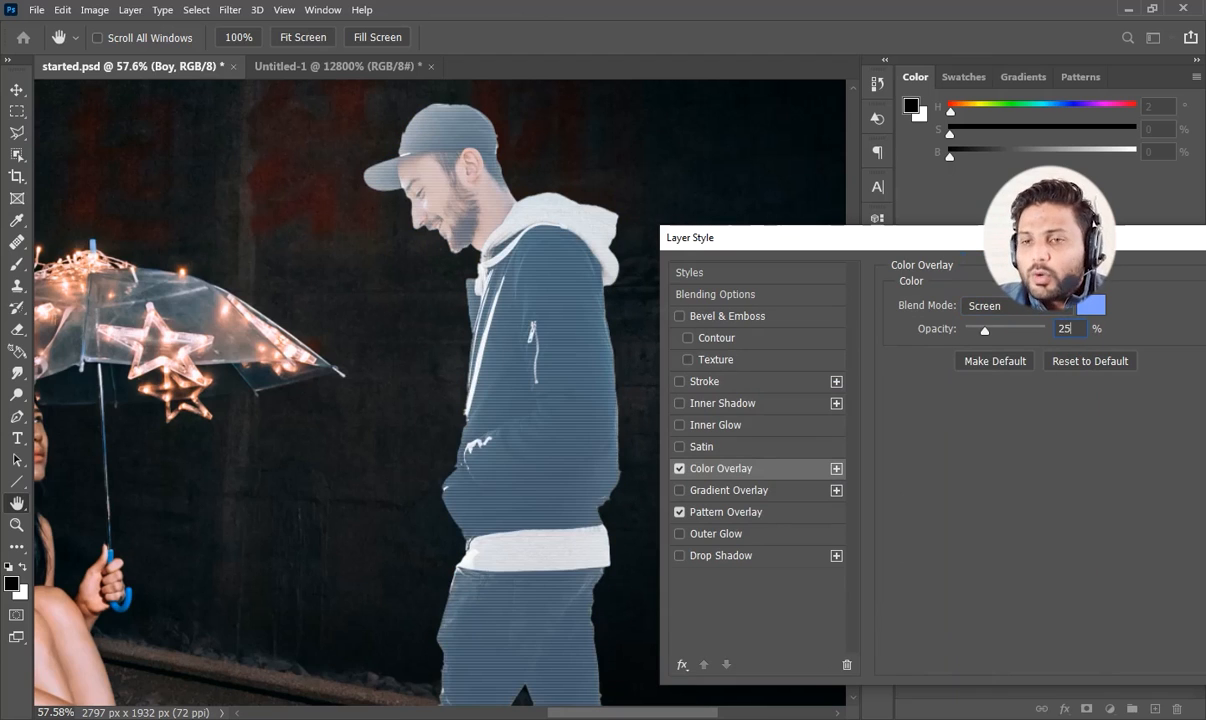
left_click_drag(965, 247, 803, 222)
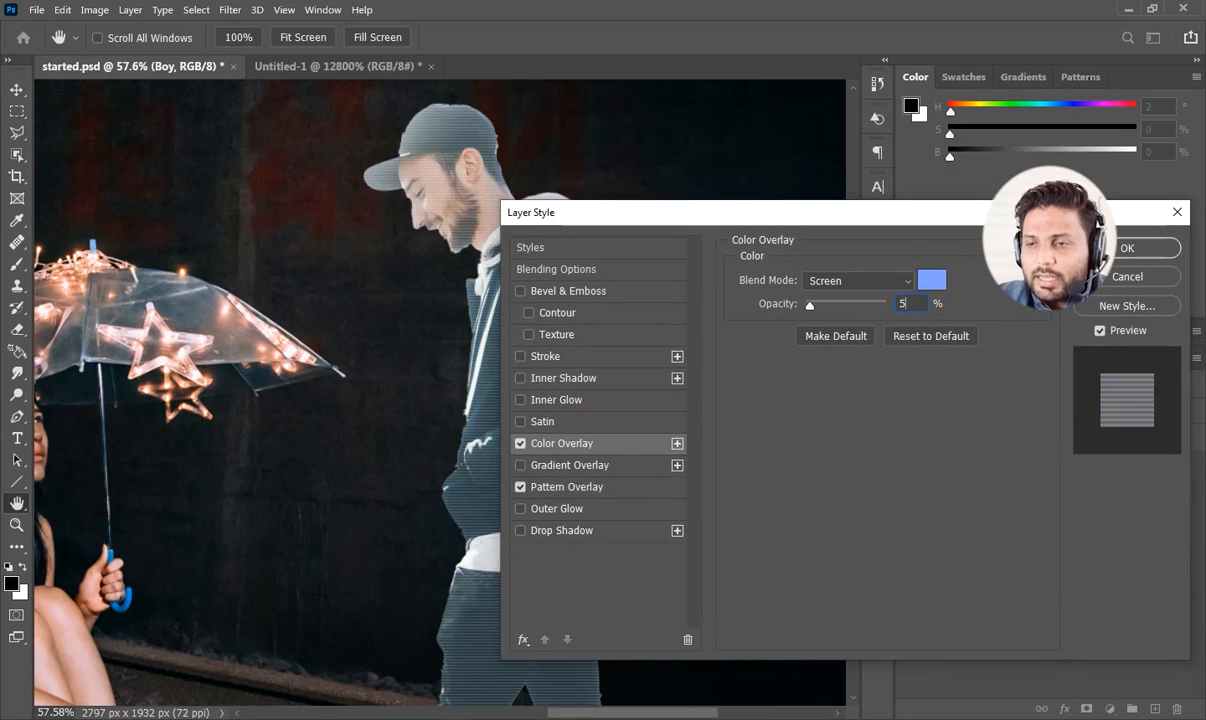
type("50")
left_click_drag(923, 213, 982, 236)
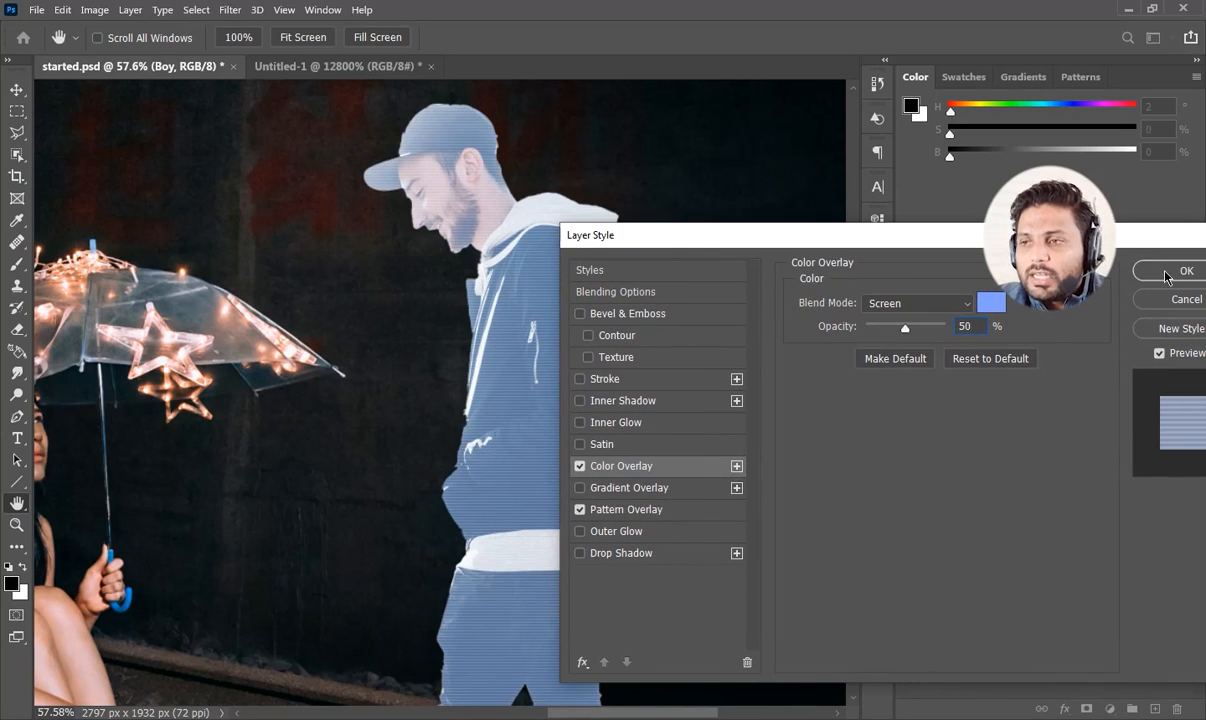
left_click(1152, 274)
key("m")
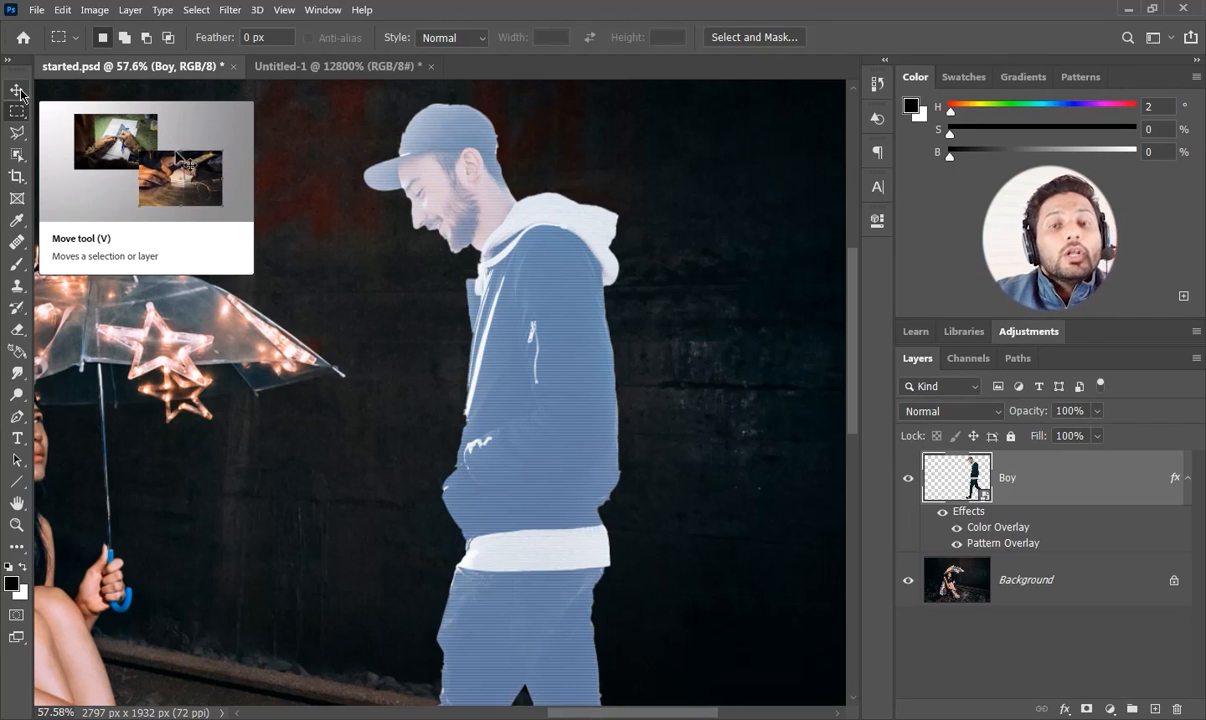
Create a new RGB document 10 pixels wide and 40 pixels high at 72 pixels/inch.
left_click(37, 9)
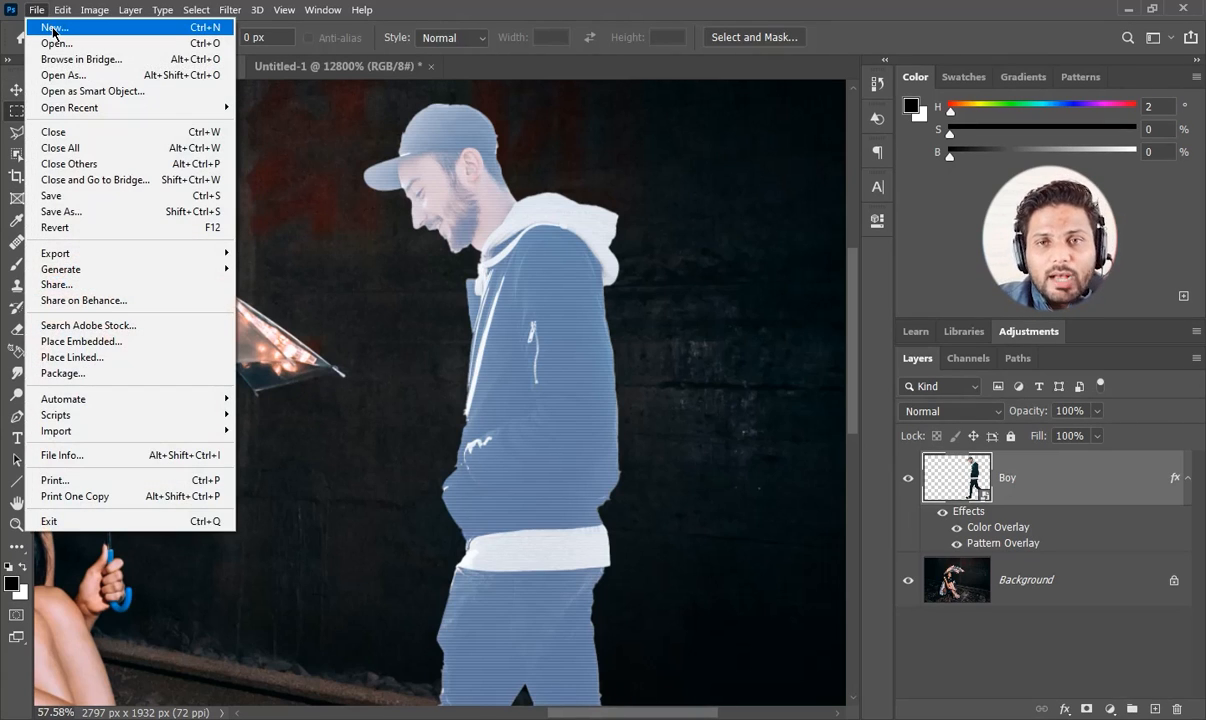
left_click(53, 29)
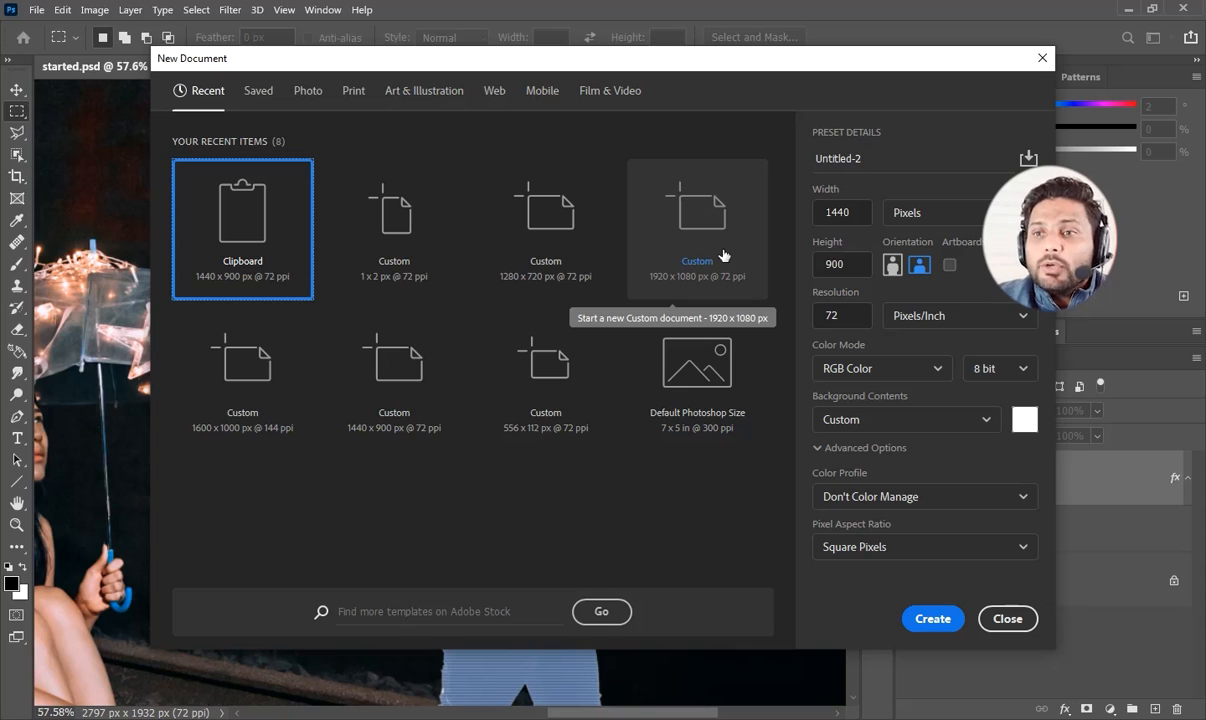
double_click(836, 212)
type("10")
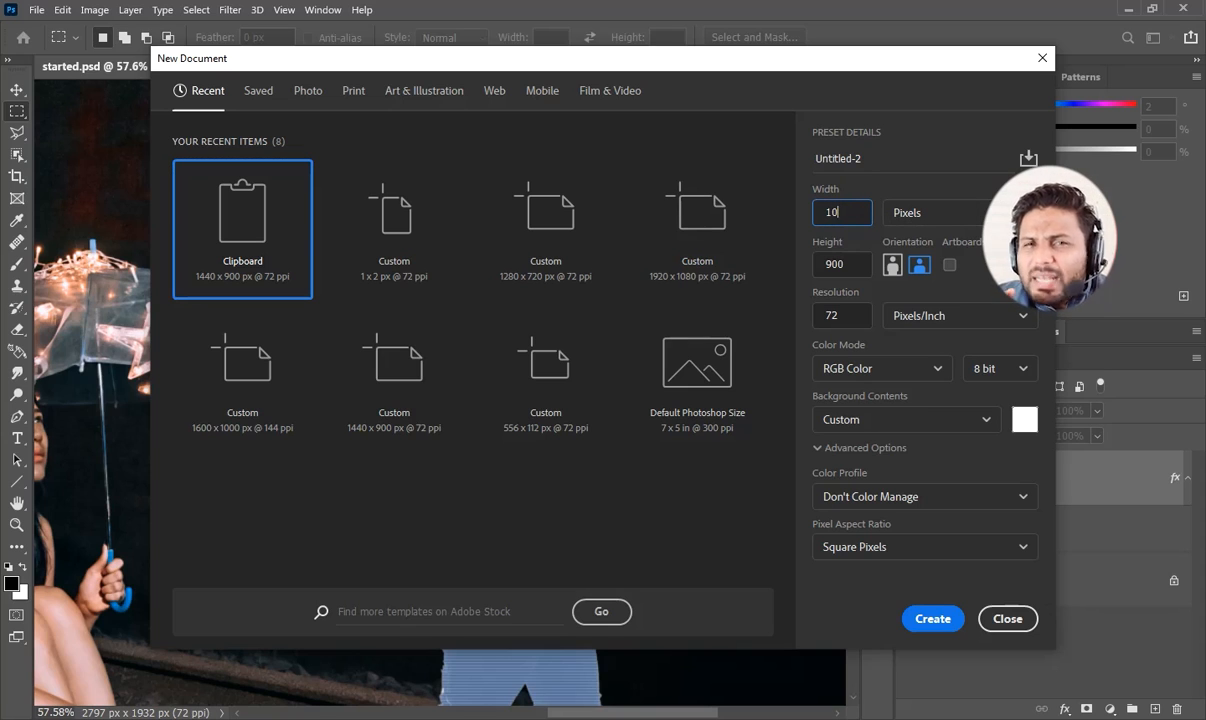
key("Tab")
type("40")
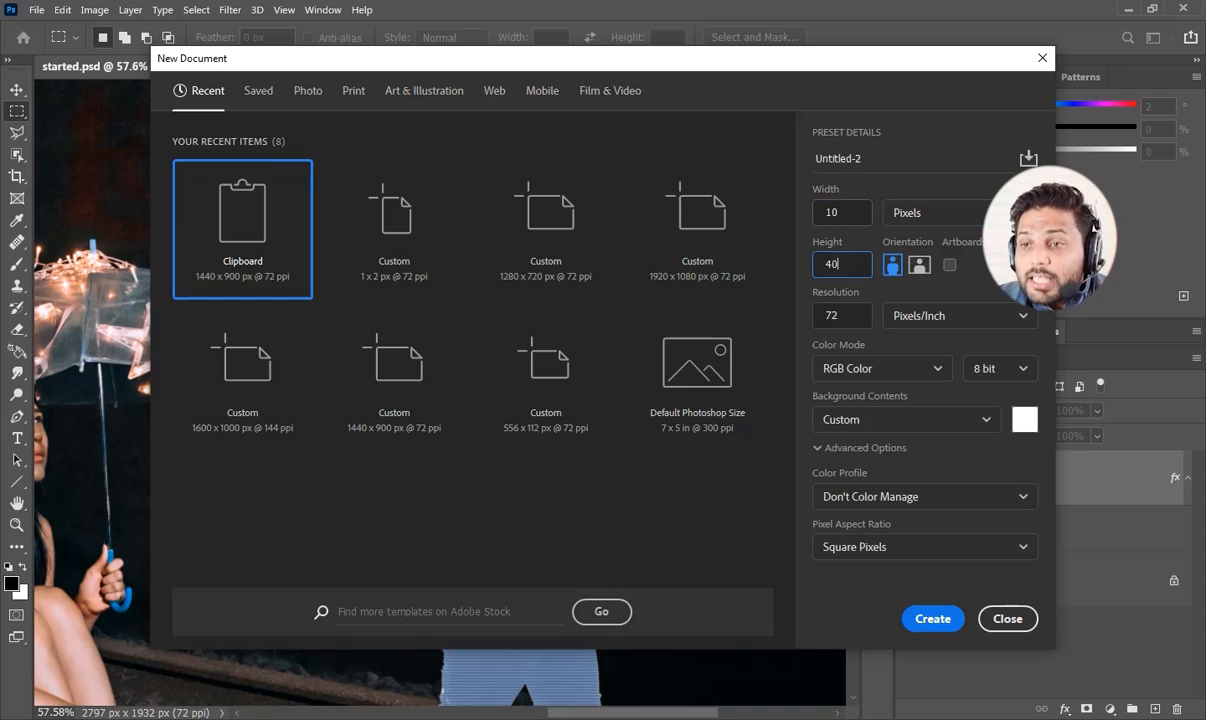
left_click(938, 619)
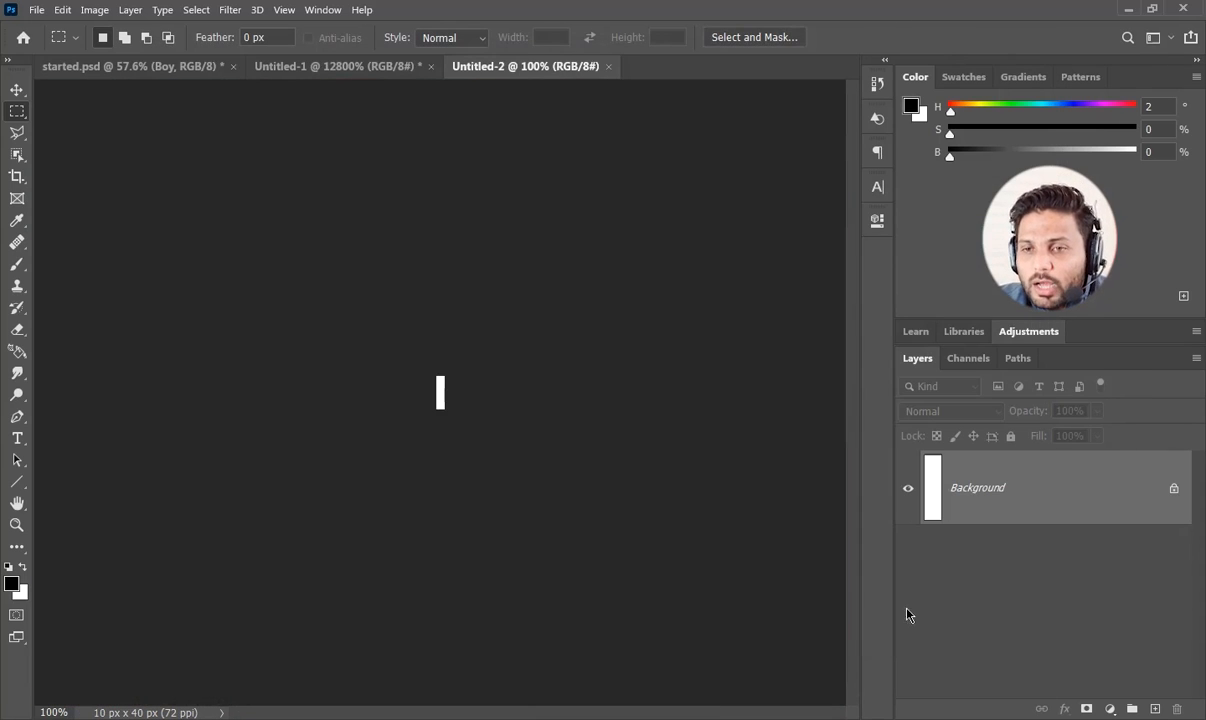
Add a pattern fill layer to the new document using the black-and-white horizontal line pattern at 300% scale.
left_click(17, 524)
left_click_drag(474, 413, 678, 437)
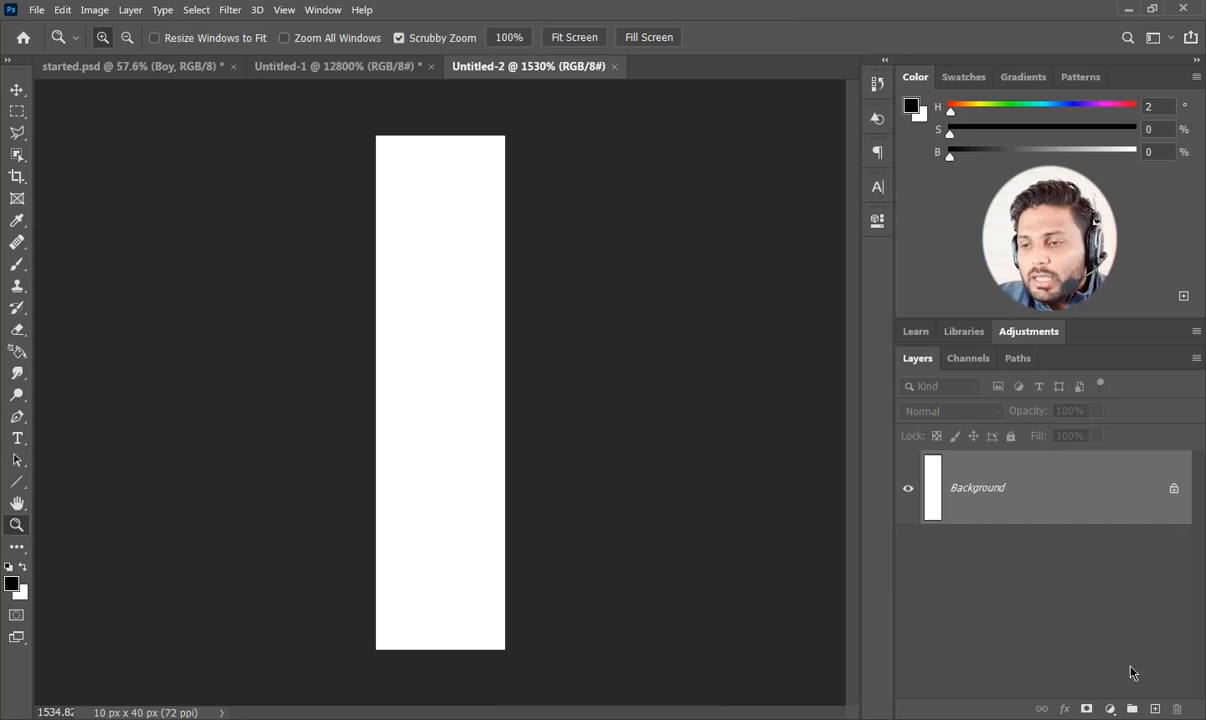
left_click(1111, 709)
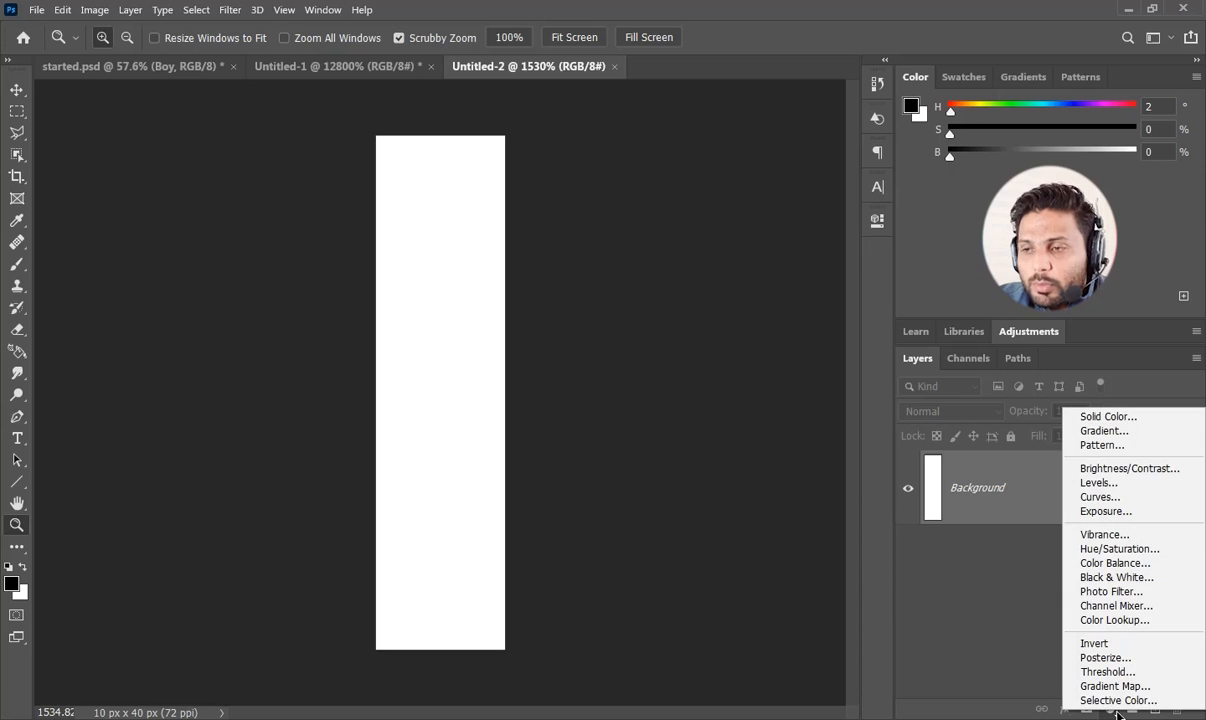
left_click(1100, 445)
left_click(841, 217)
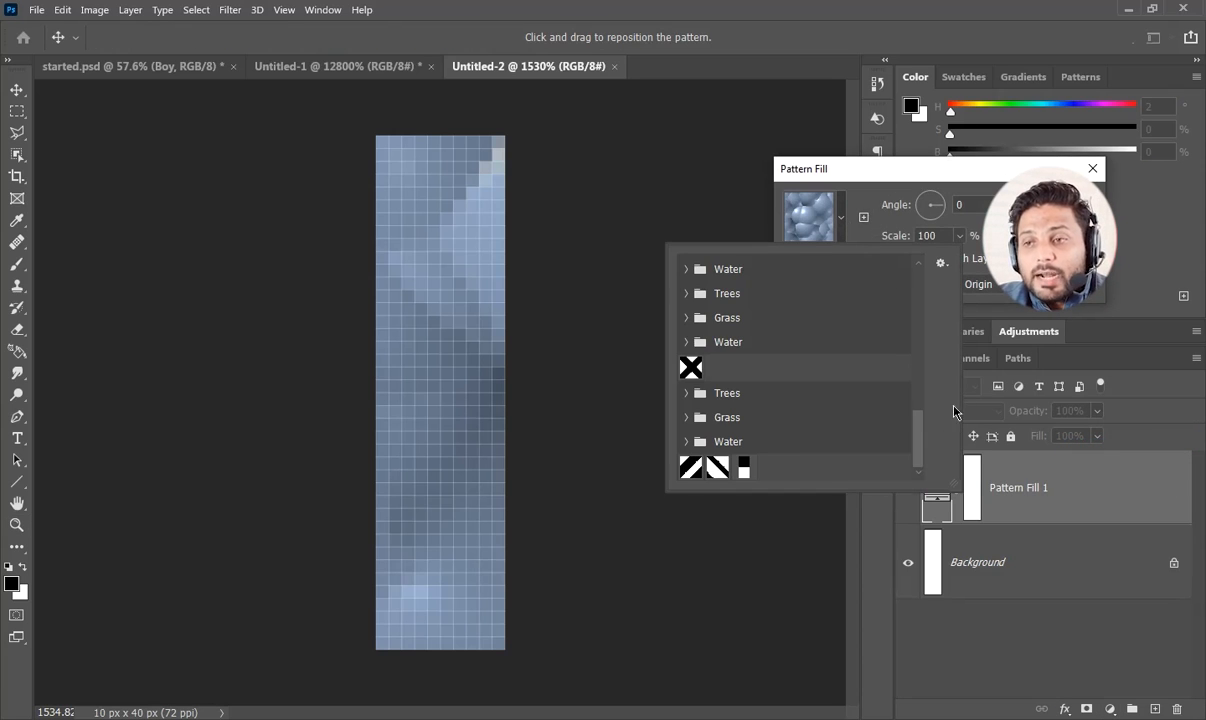
left_click(745, 466)
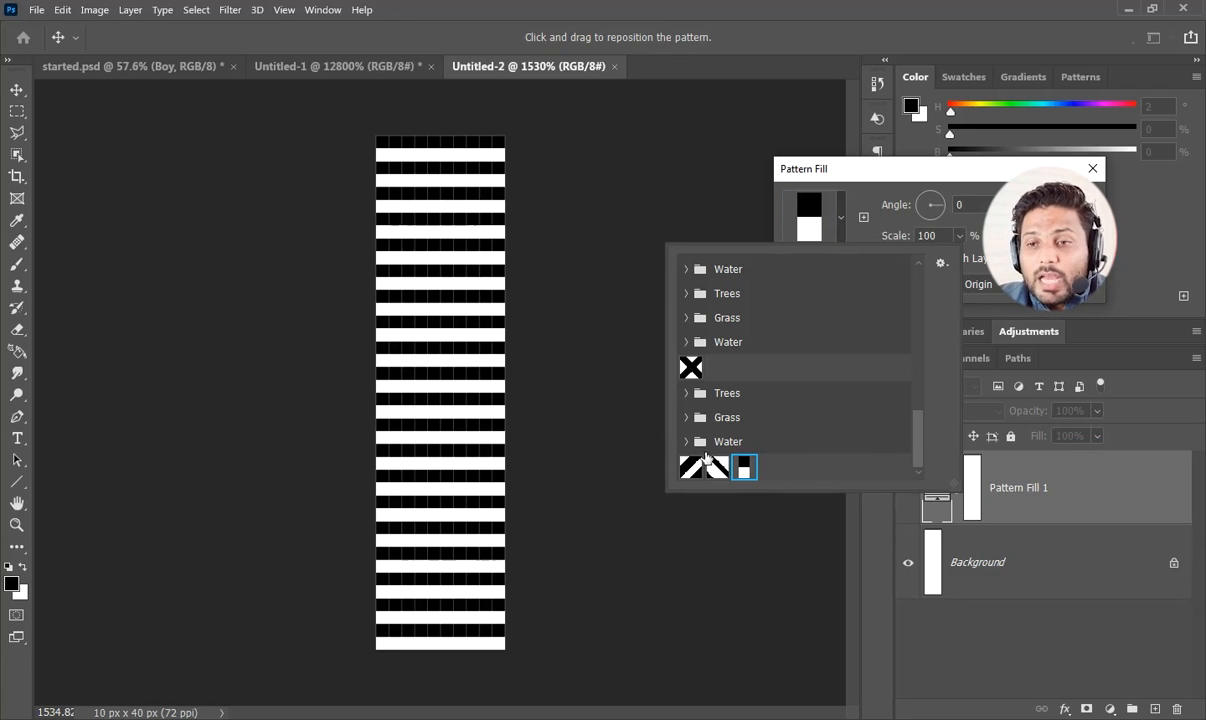
left_click(899, 172)
left_click(905, 237)
type("300")
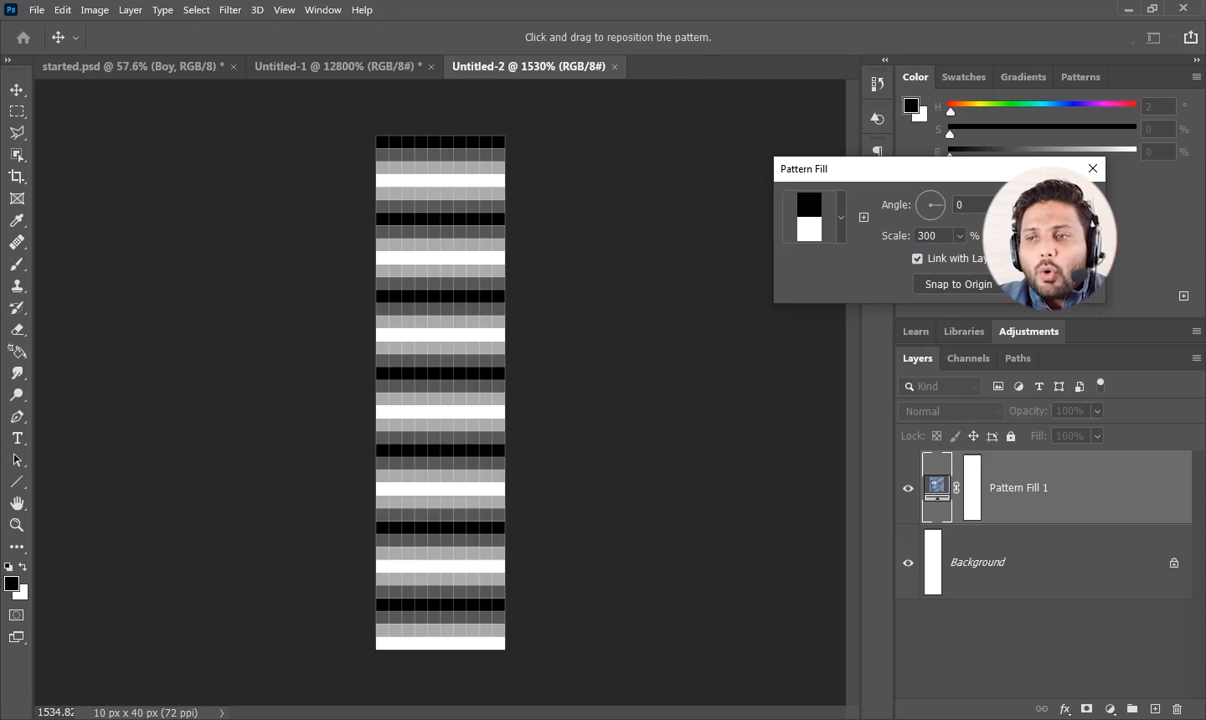
key("Return")
Convert the striped document to Grayscale mode, flattening its layers and discarding the color information.
left_click_drag(466, 264, 482, 265)
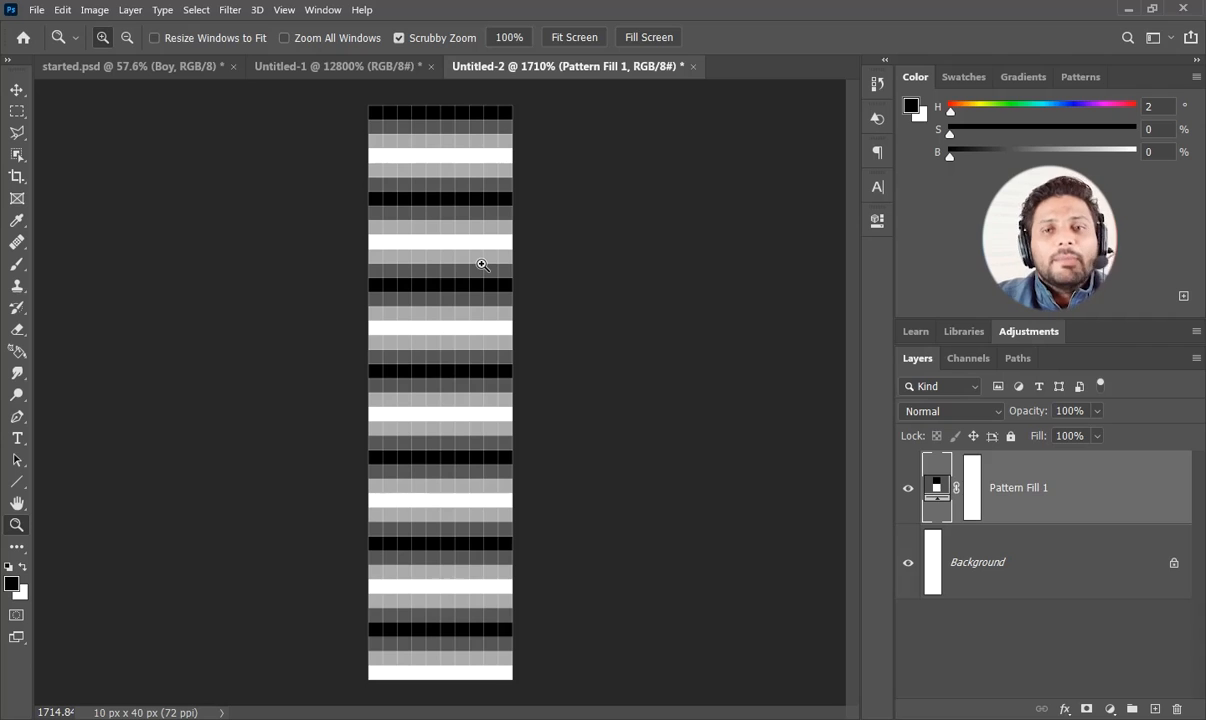
left_click(107, 12)
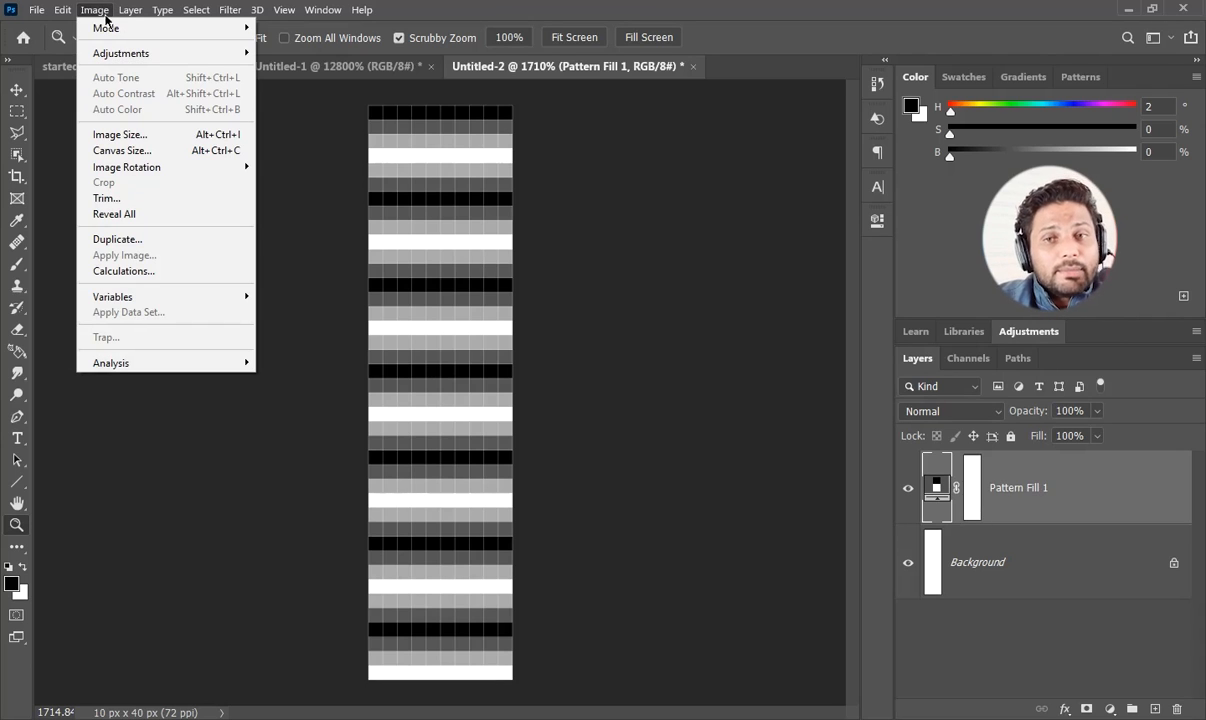
mouse_move(107, 28)
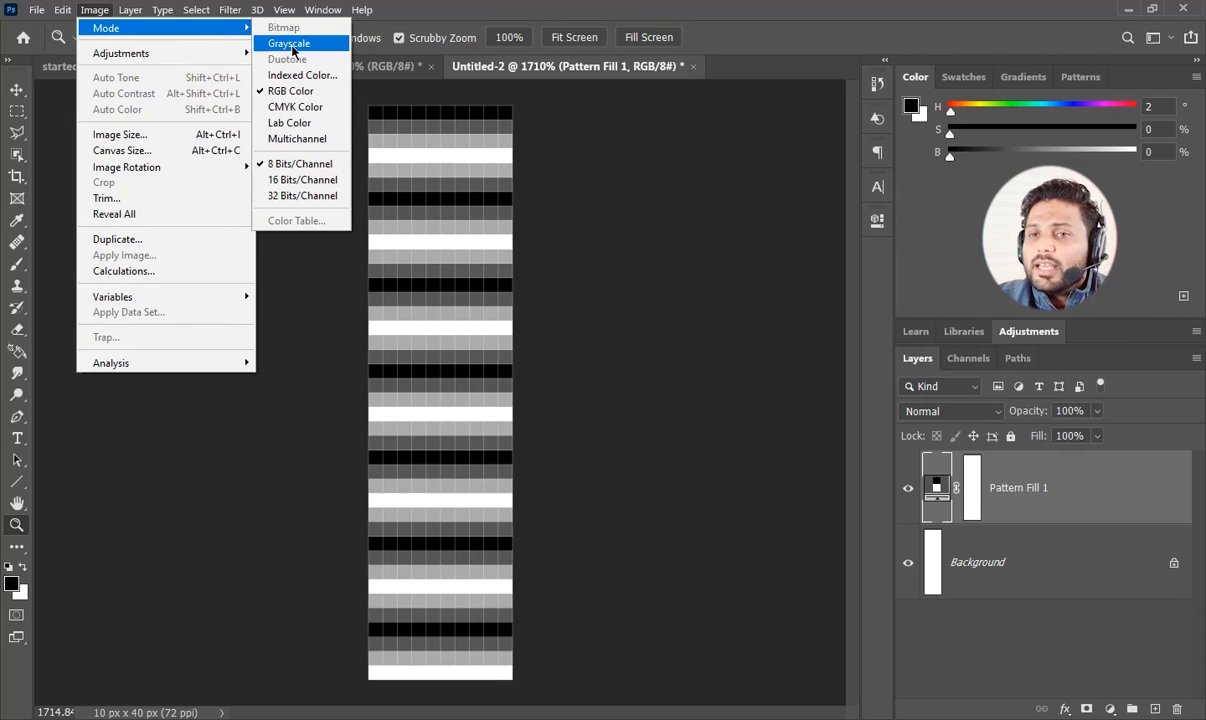
left_click(290, 44)
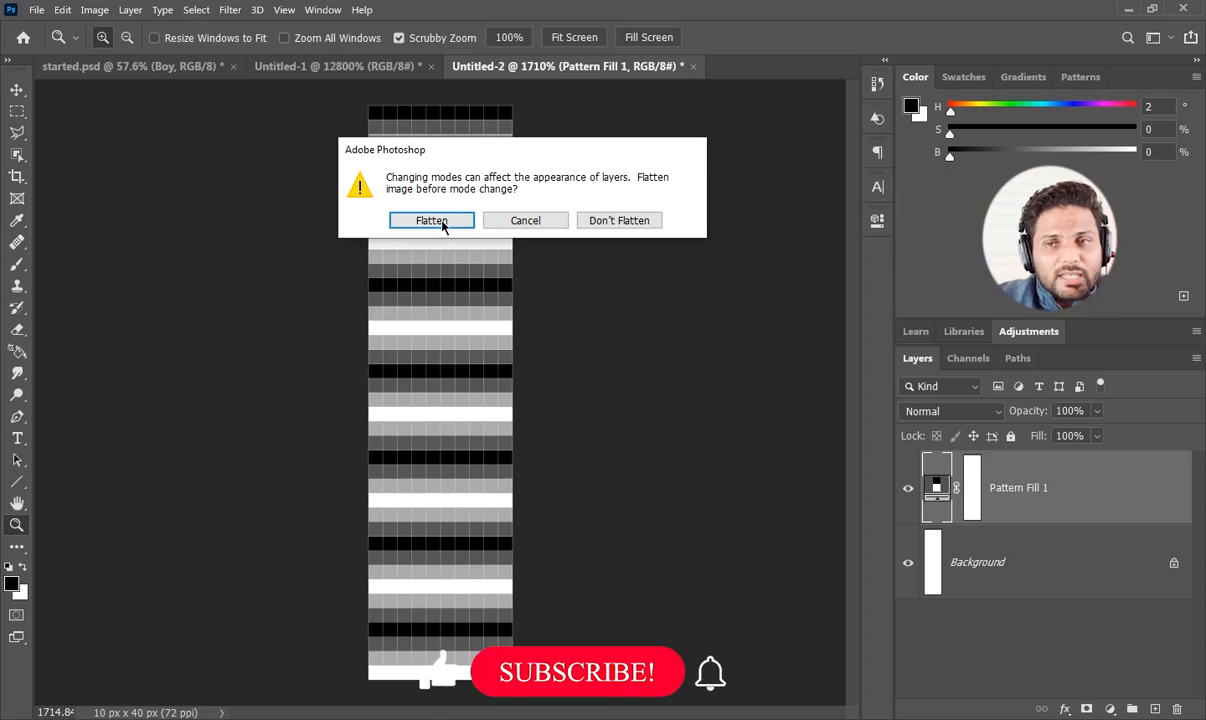
left_click(431, 220)
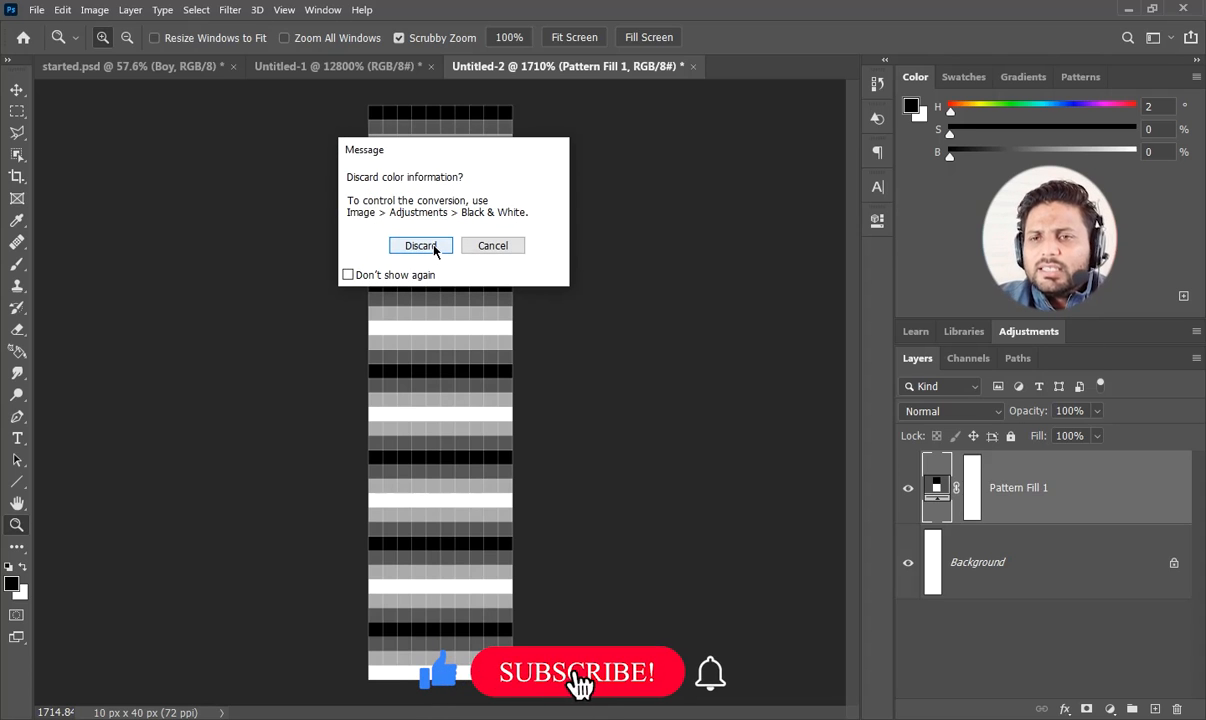
left_click(432, 246)
Save the striped grayscale document as a Photoshop file named "displacement map" in the JB TECHNIQUES #24 folder.
left_click_drag(543, 275, 522, 259)
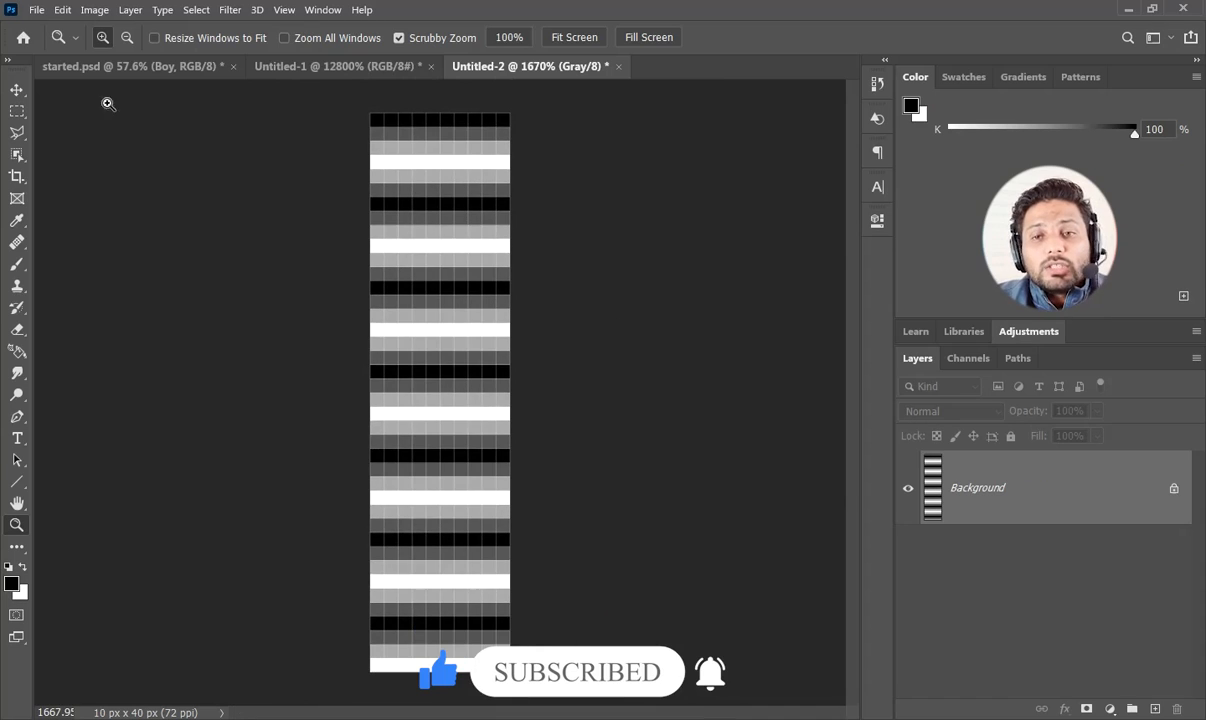
left_click(37, 12)
left_click(53, 198)
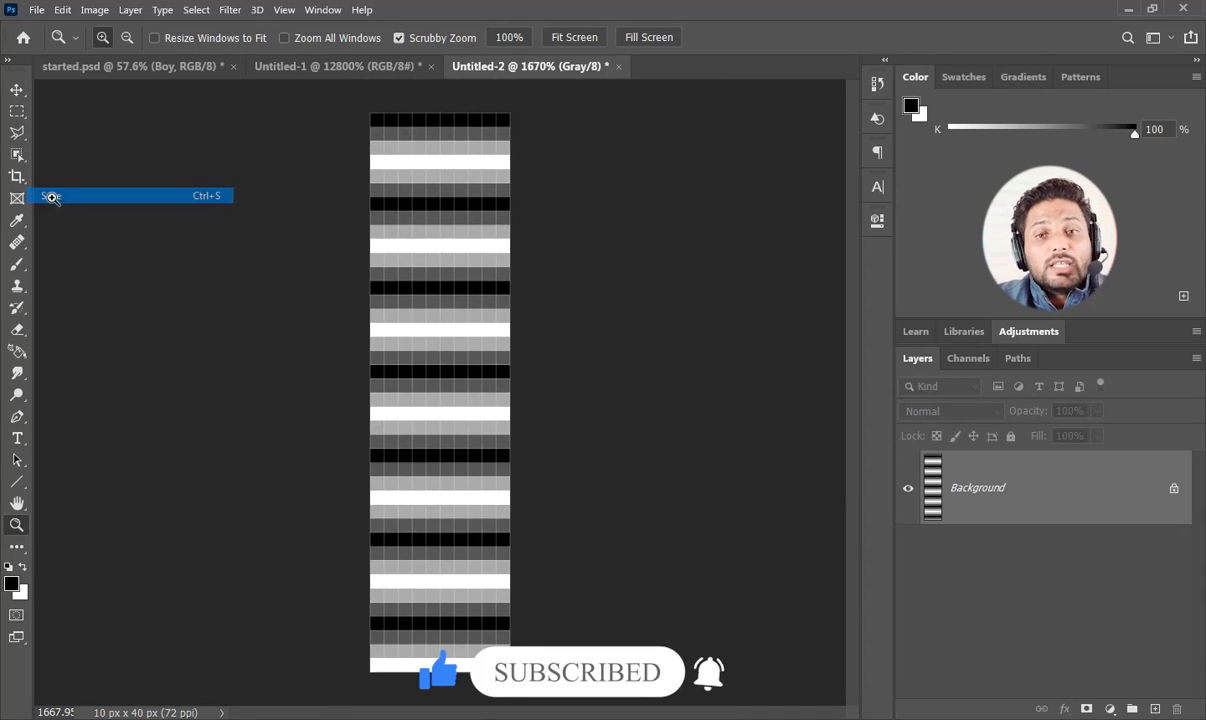
left_click(697, 503)
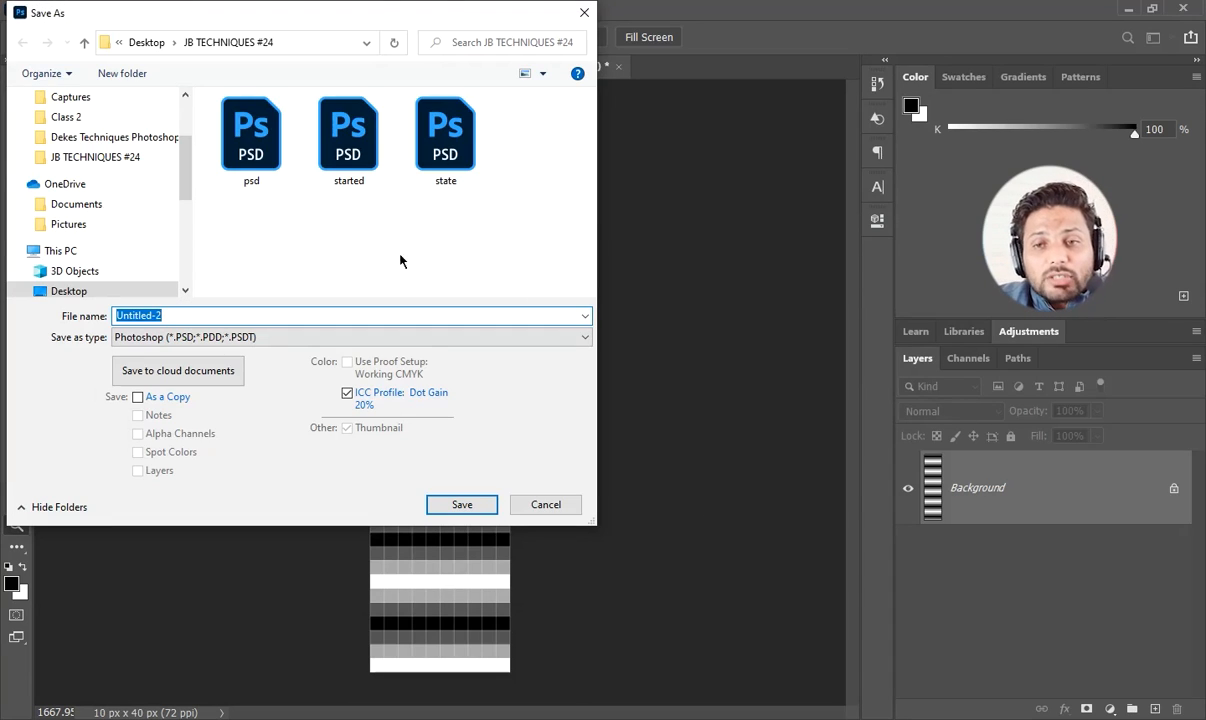
type("di")
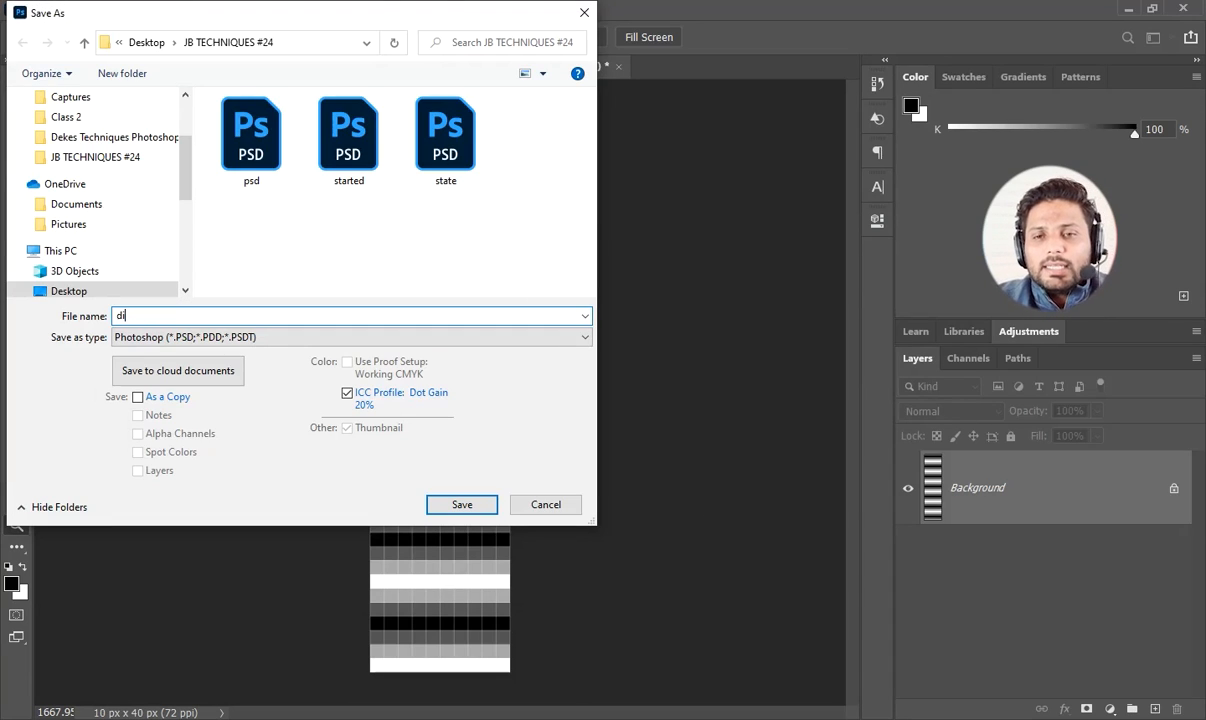
type("splacement map")
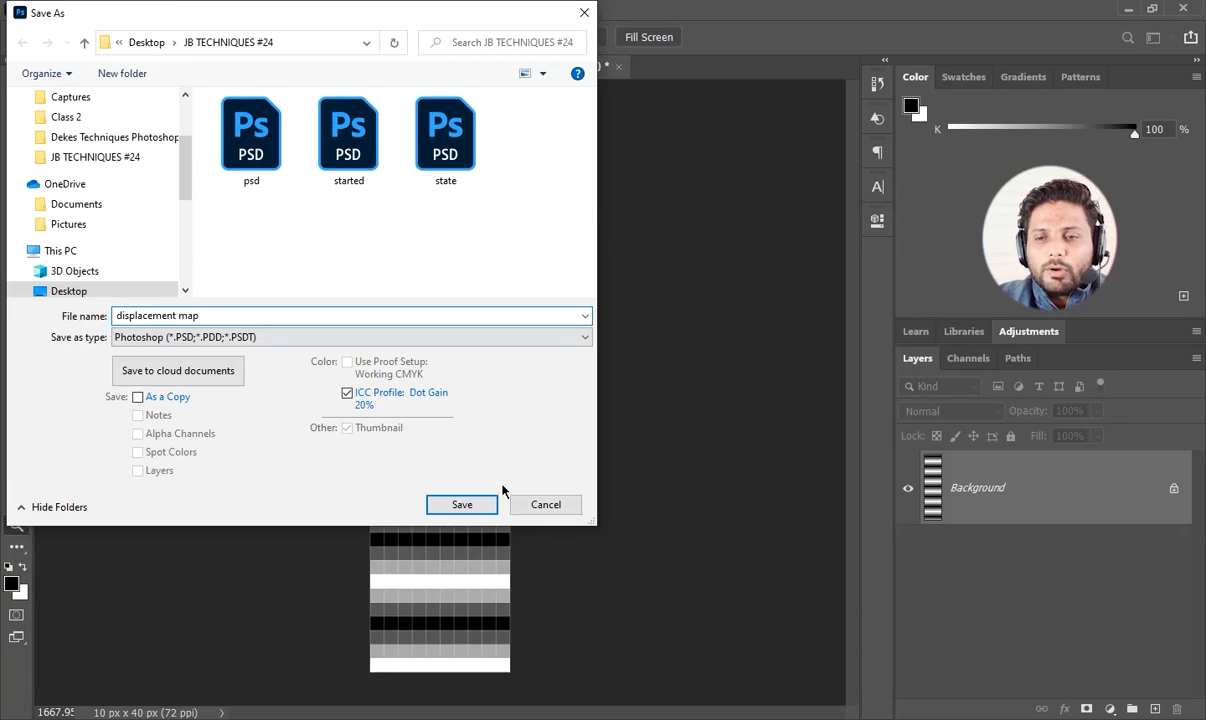
left_click(482, 503)
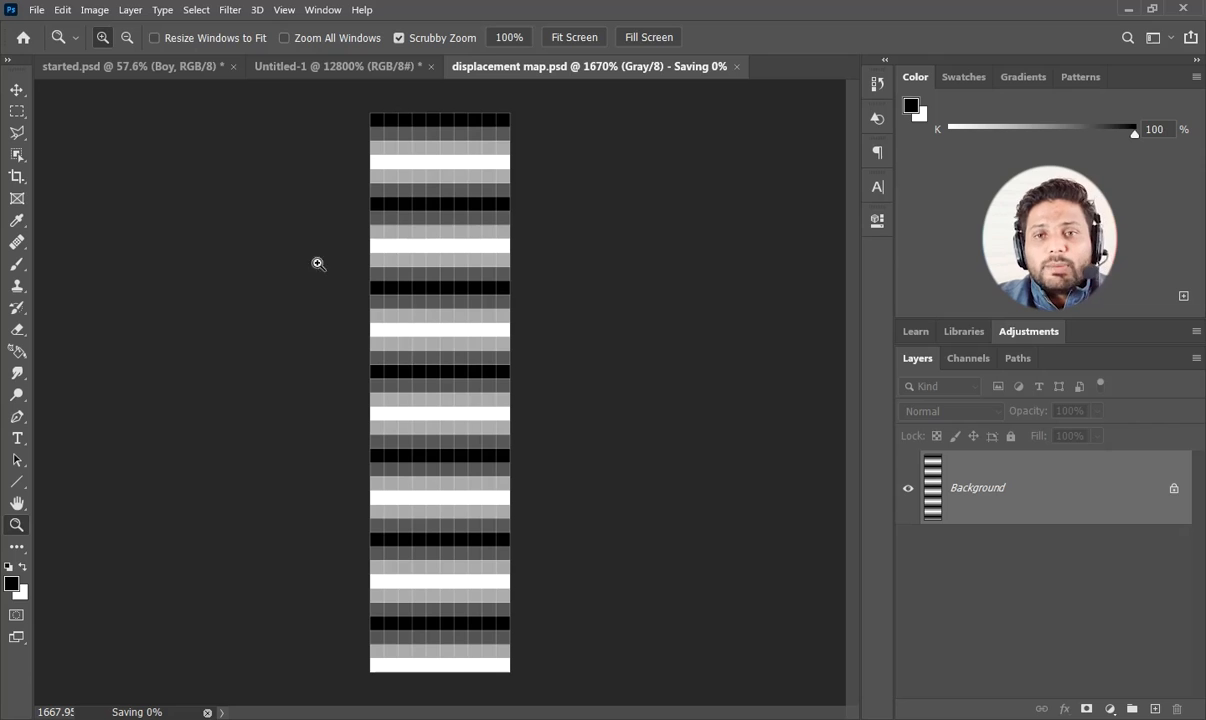
In started.psd, apply Displace to the Boy layer with horizontal scale 5, vertical scale 0, Tile, Repeat Edge Pixels and the displacement map file.
left_click(135, 66)
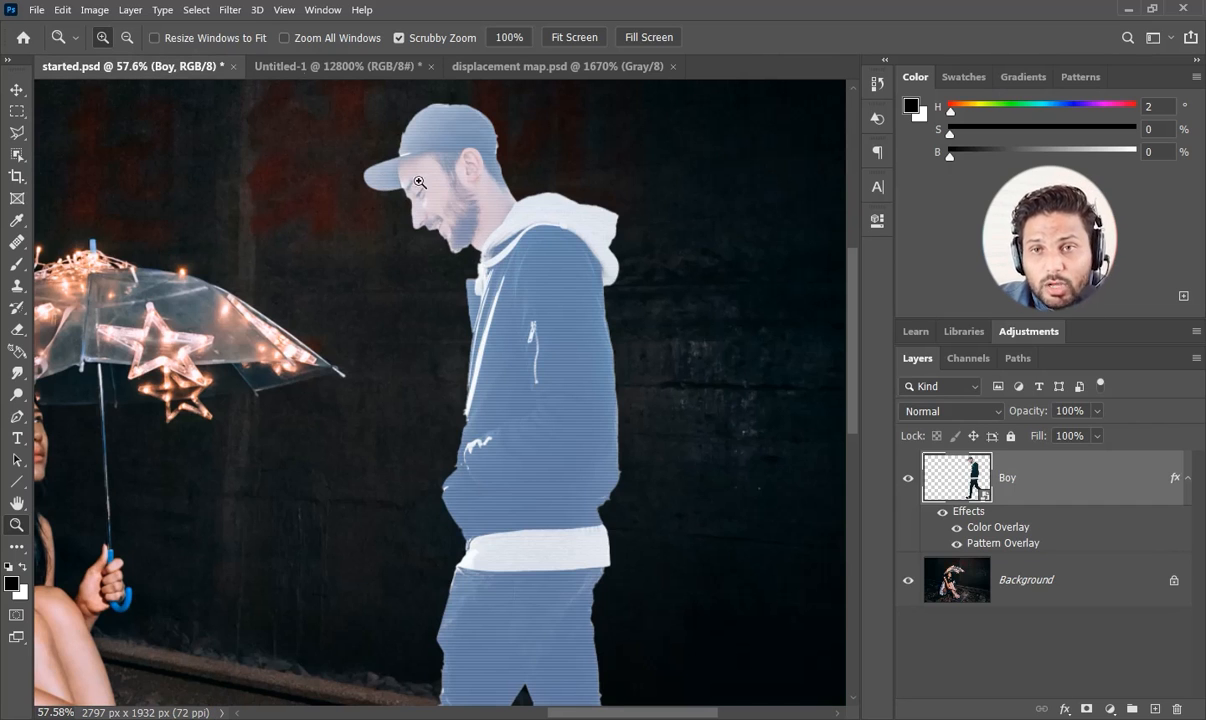
left_click(229, 12)
mouse_move(296, 232)
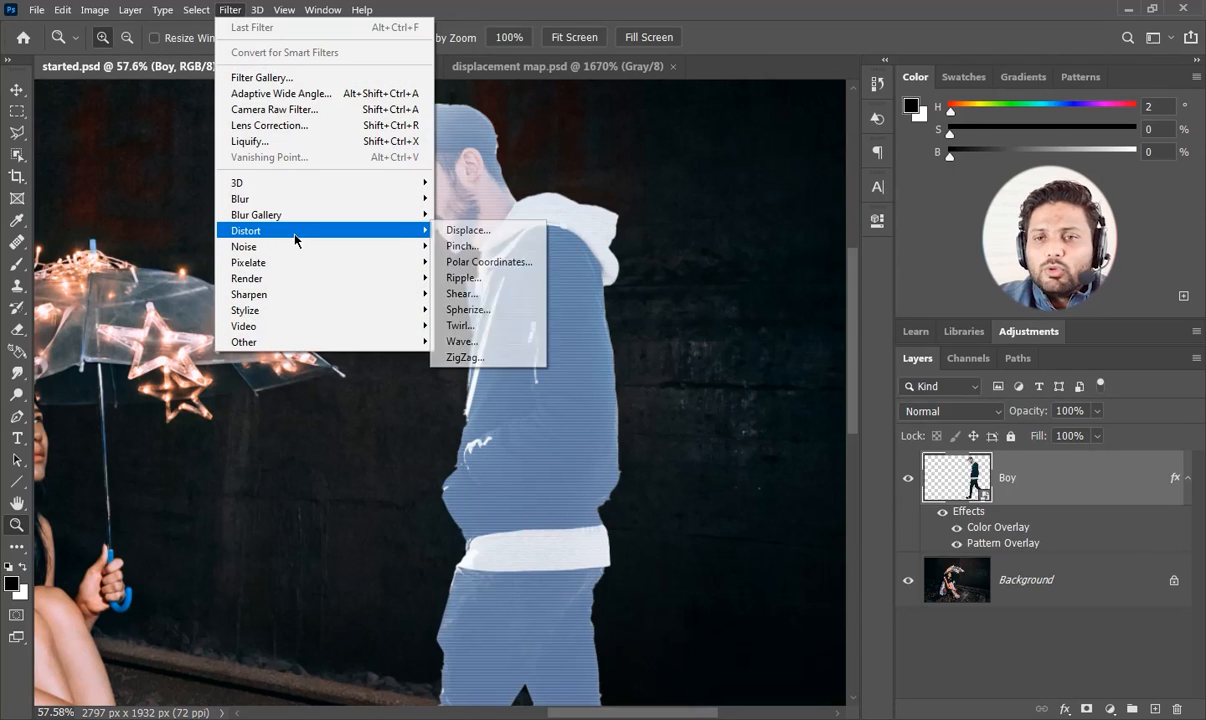
left_click(482, 233)
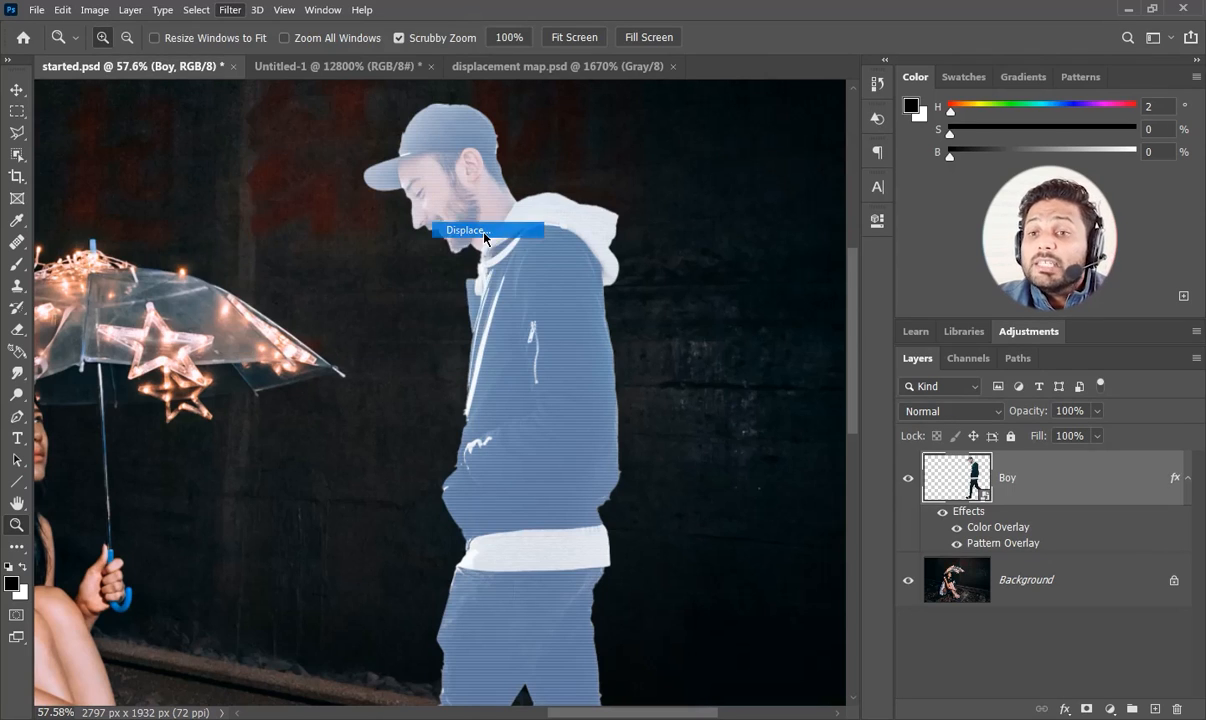
left_click_drag(486, 166, 471, 166)
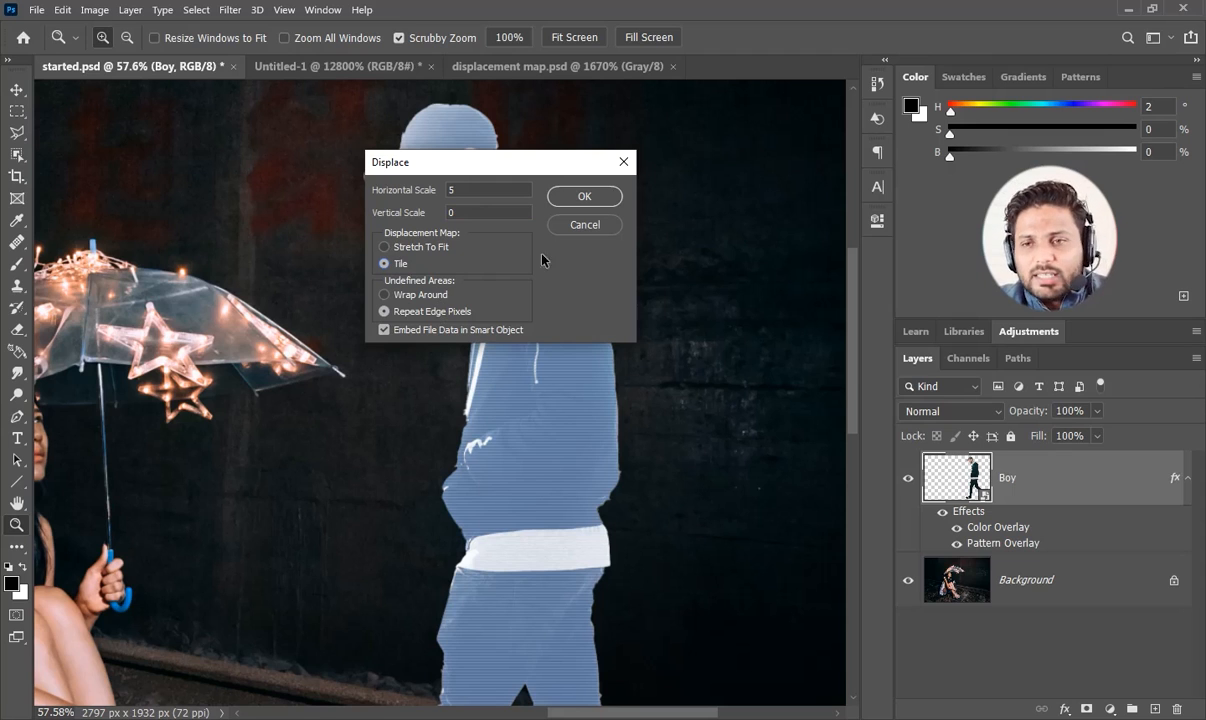
left_click(573, 201)
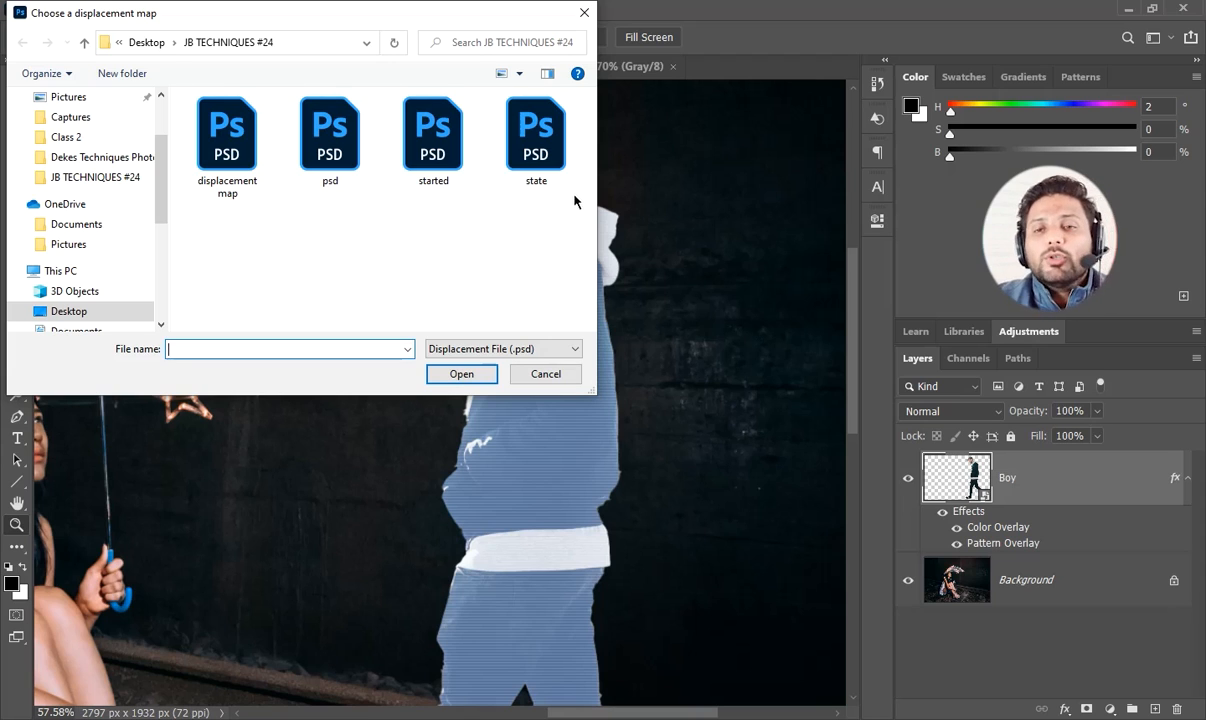
left_click(244, 155)
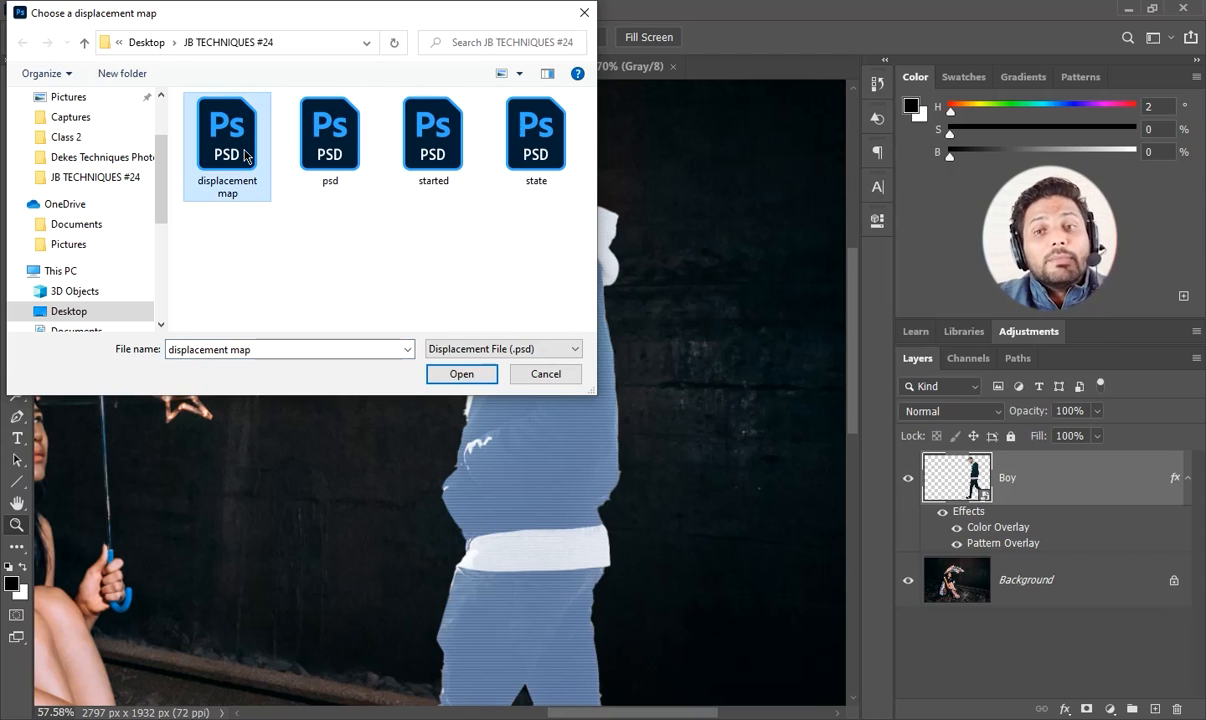
left_click(472, 375)
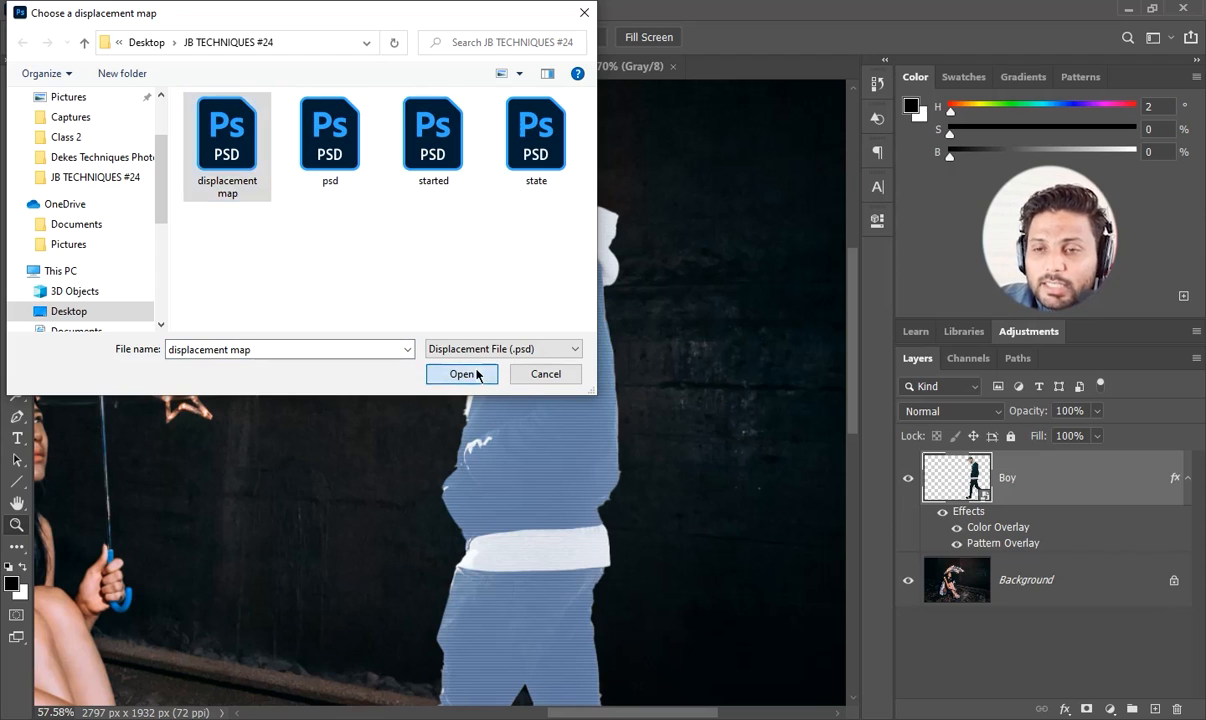
Set the Displace smart filter's blend mode to Screen and its opacity to 25%.
left_click_drag(541, 260, 466, 330)
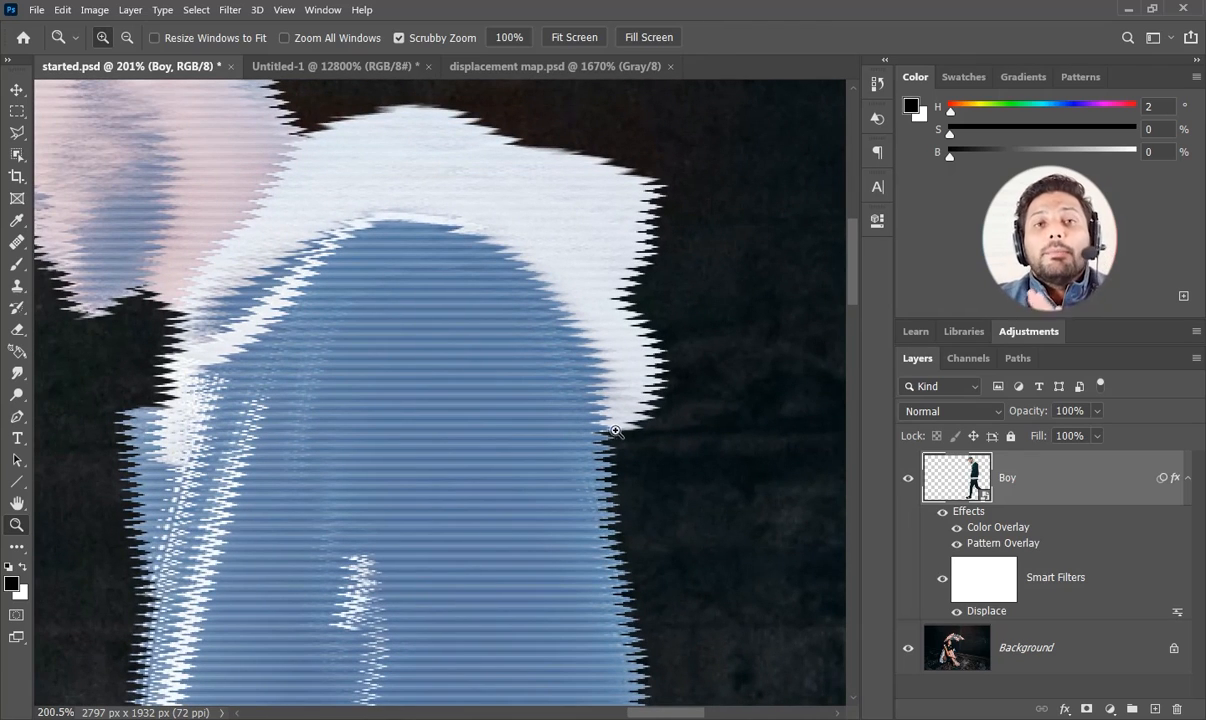
left_click_drag(612, 422, 568, 393)
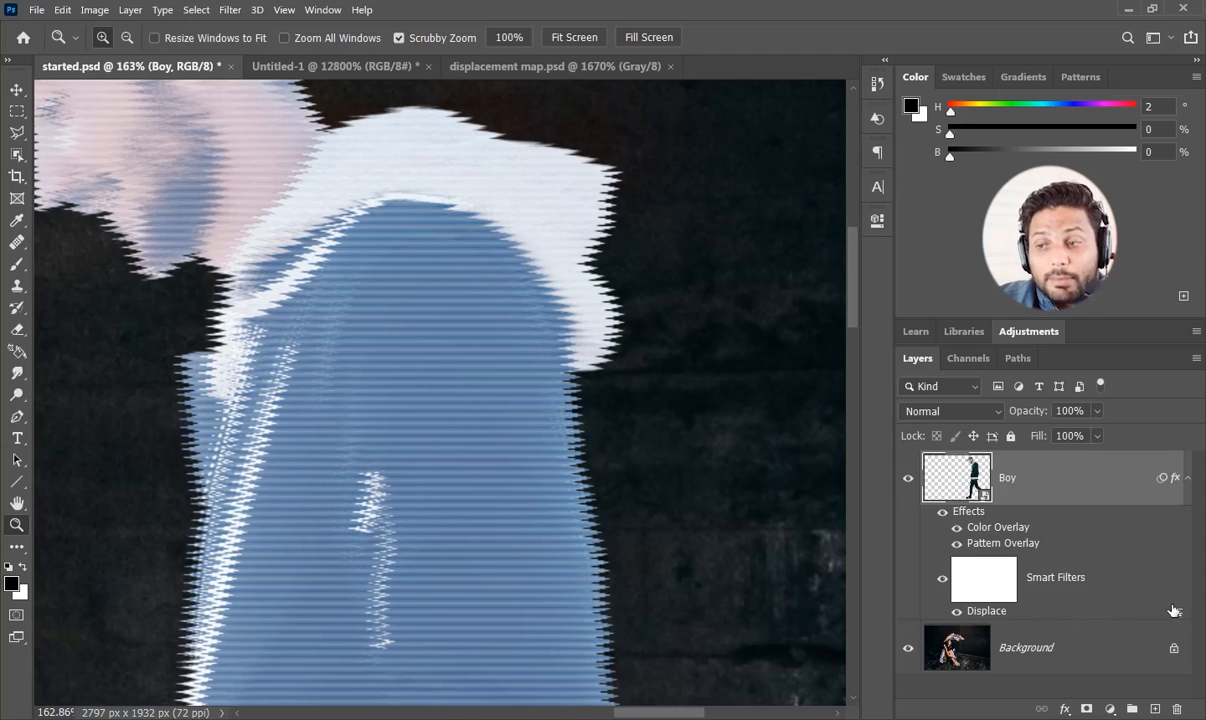
double_click(1177, 612)
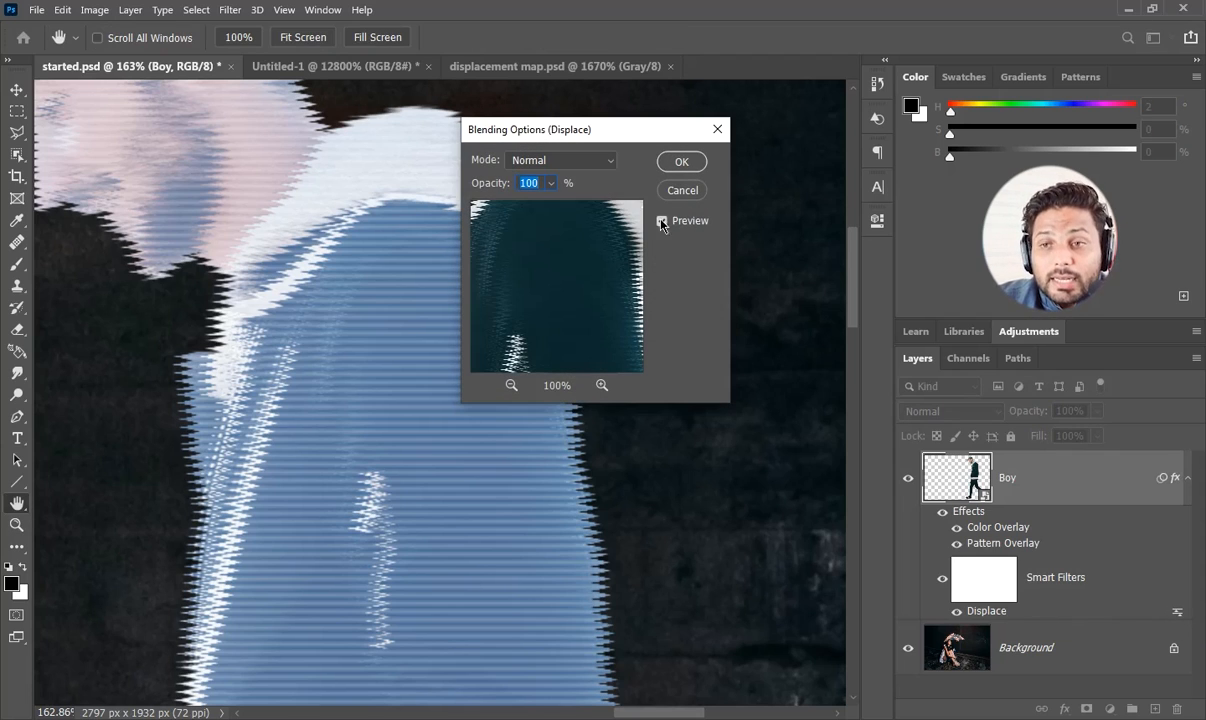
left_click(601, 164)
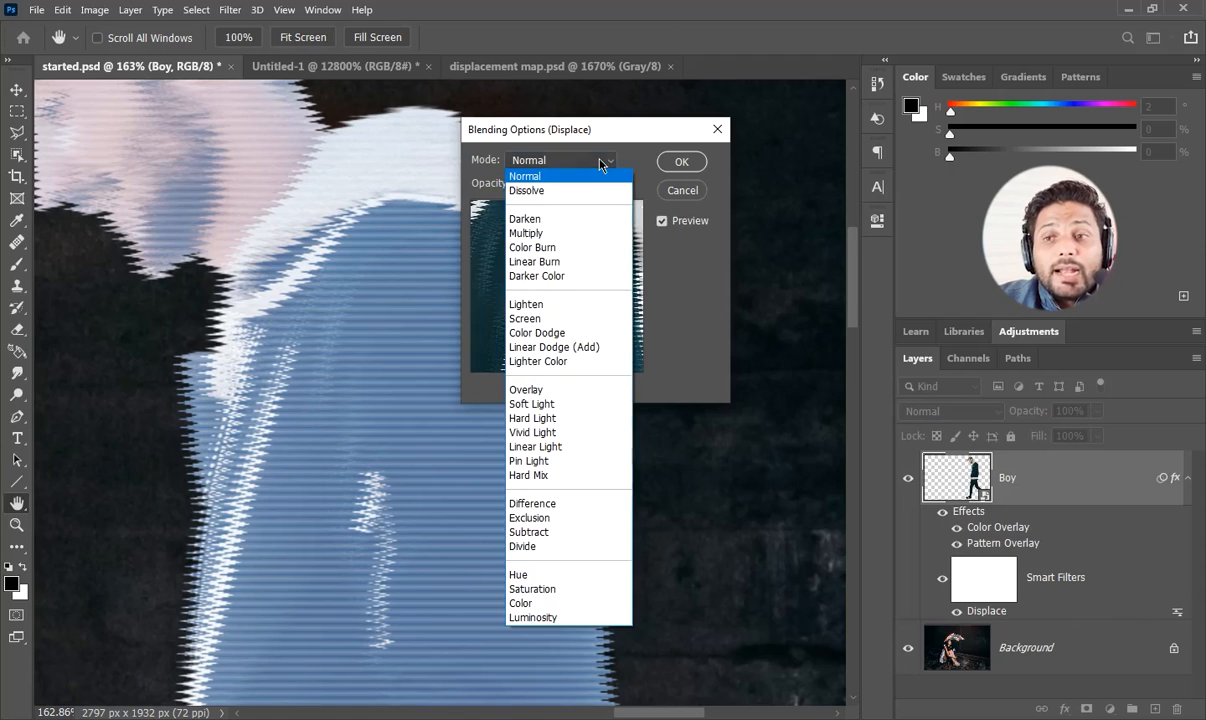
left_click(551, 305)
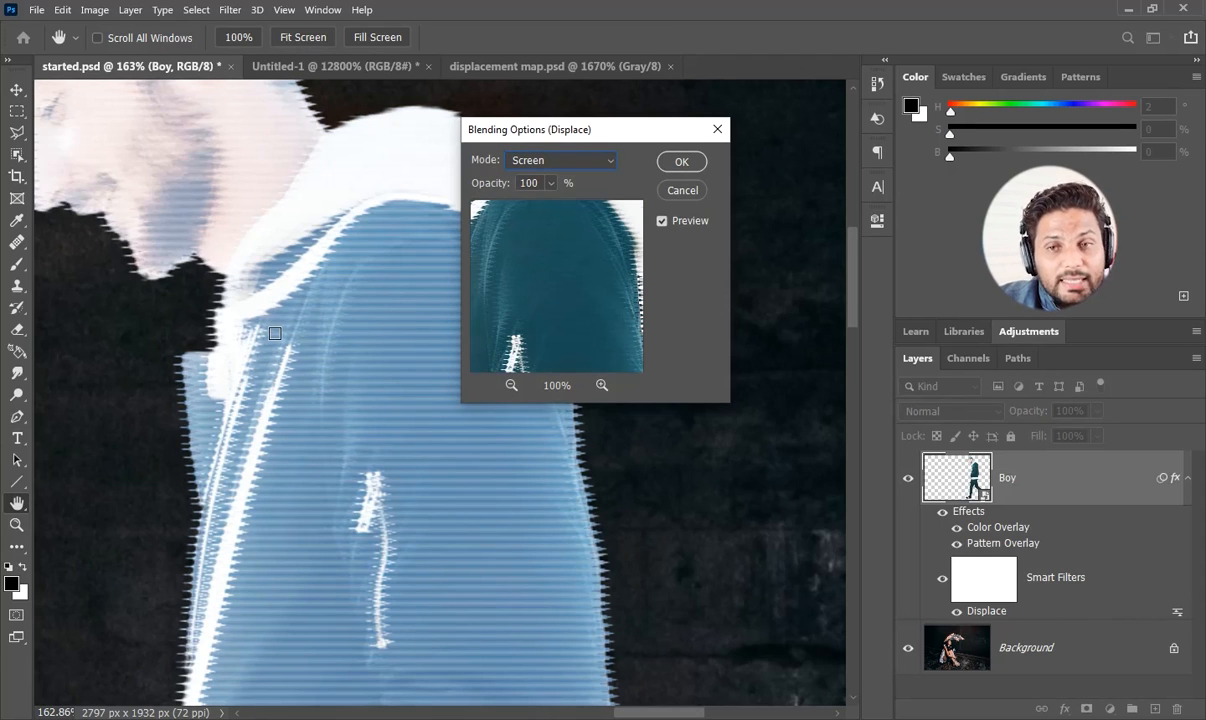
left_click(527, 183)
type("25")
left_click(687, 161)
Apply a Gaussian Blur smart filter with a 40-pixel radius to the Boy layer.
key("z")
mouse_move(520, 218)
left_mouse_down()
mouse_move(577, 216)
mouse_move(528, 213)
left_mouse_up()
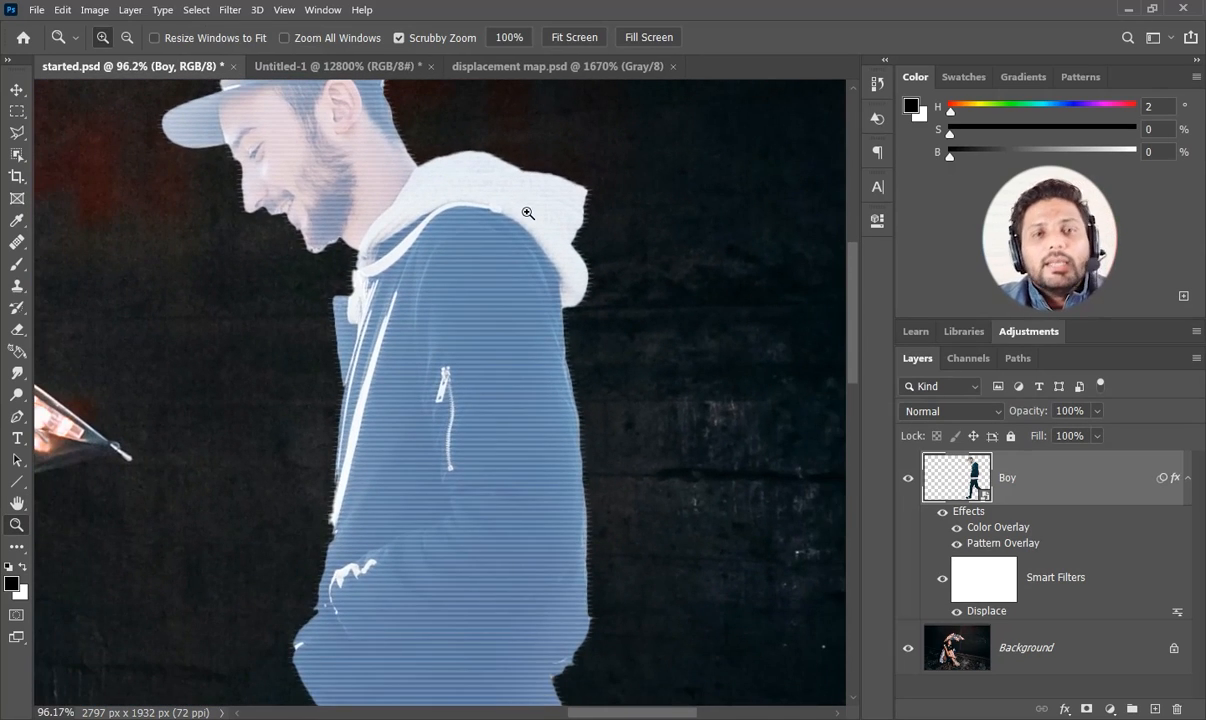
left_click_drag(560, 370, 541, 371)
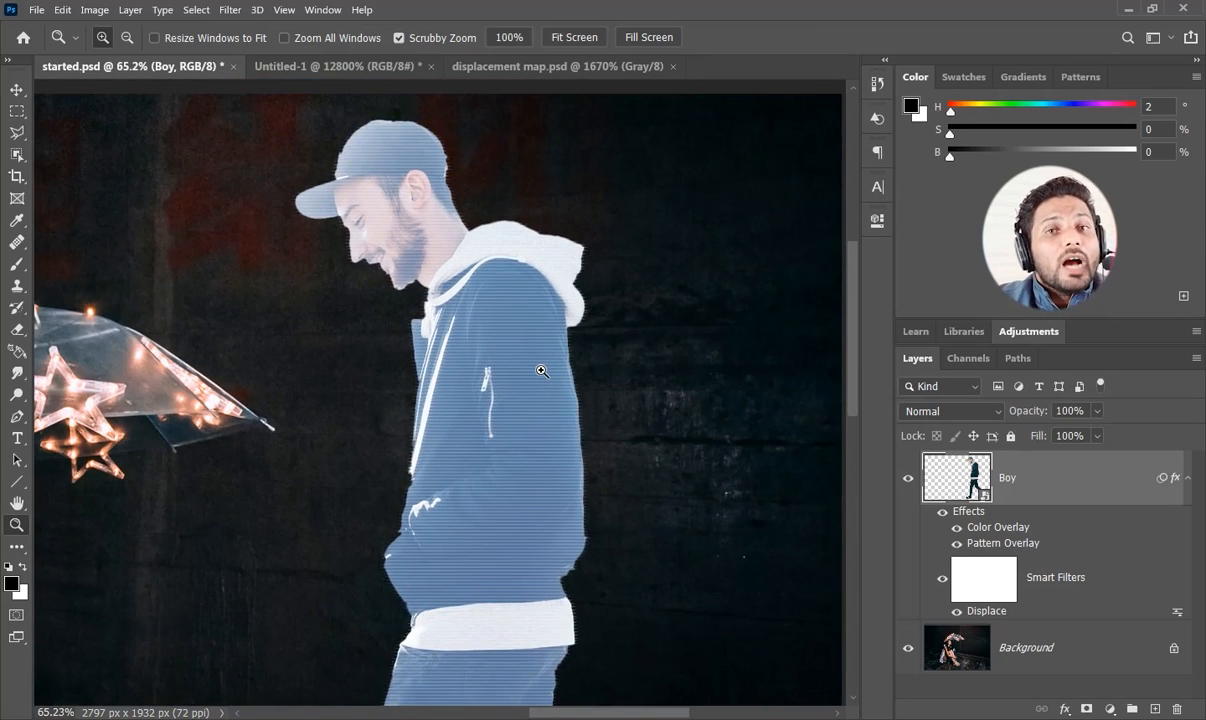
left_click(229, 10)
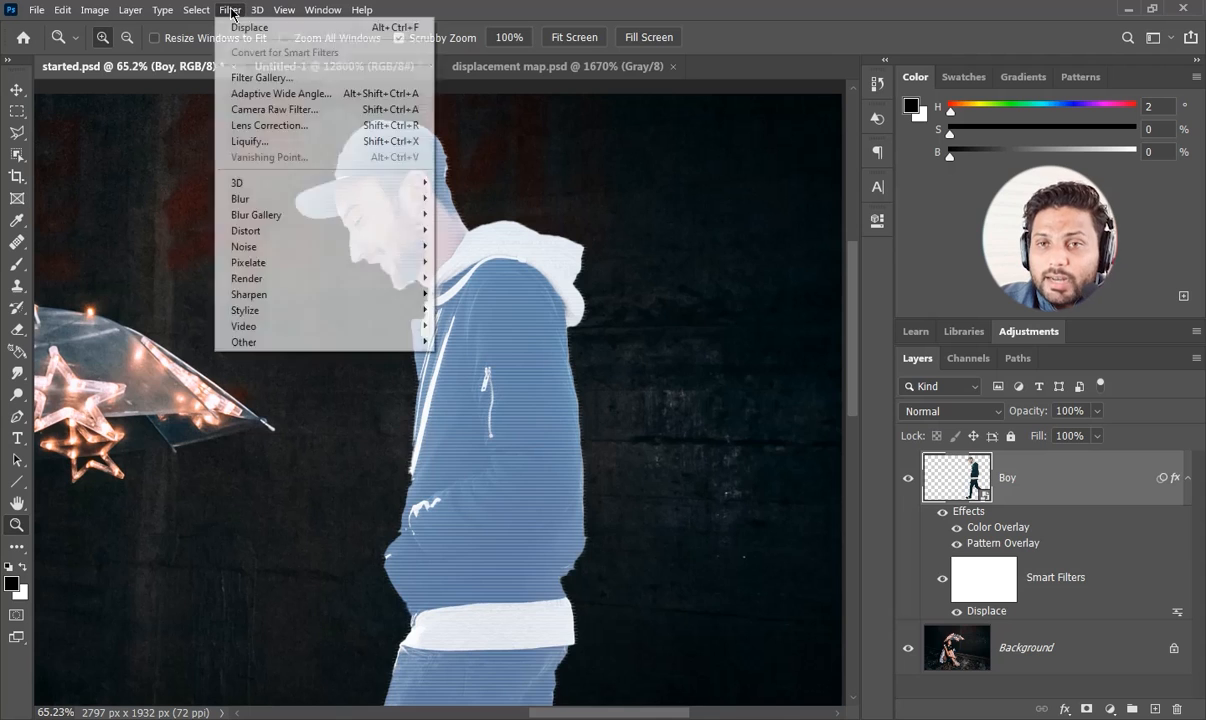
mouse_move(290, 198)
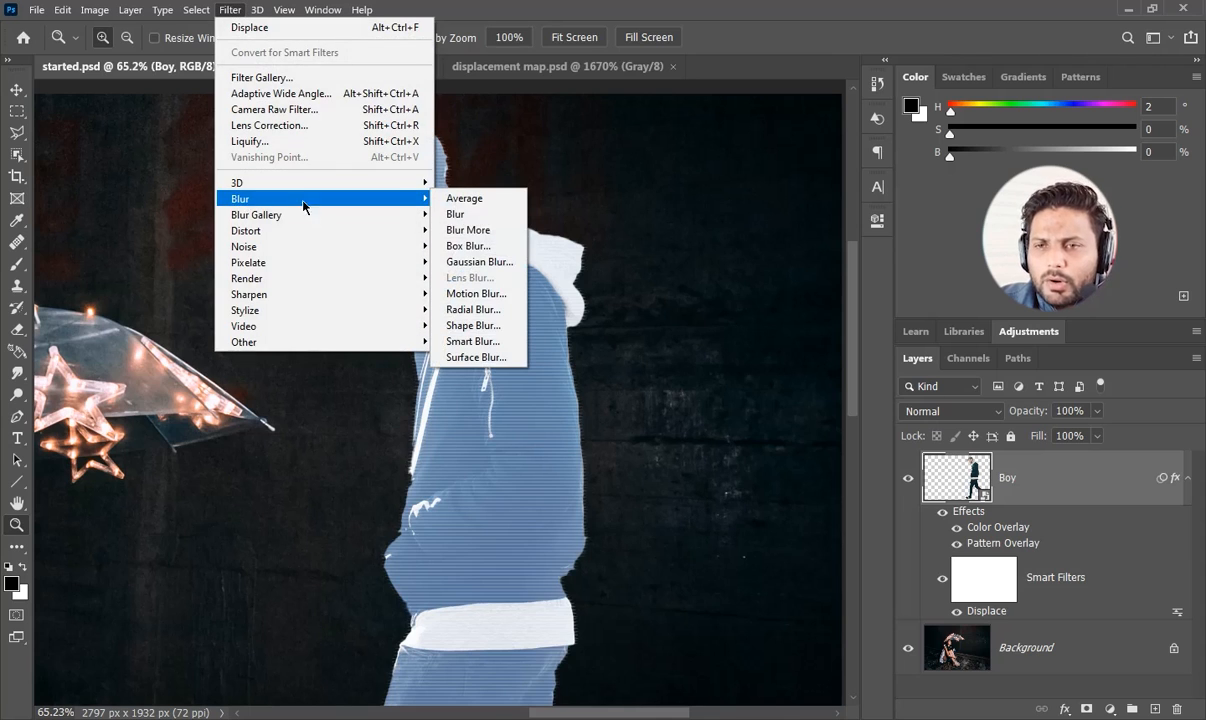
left_click(480, 262)
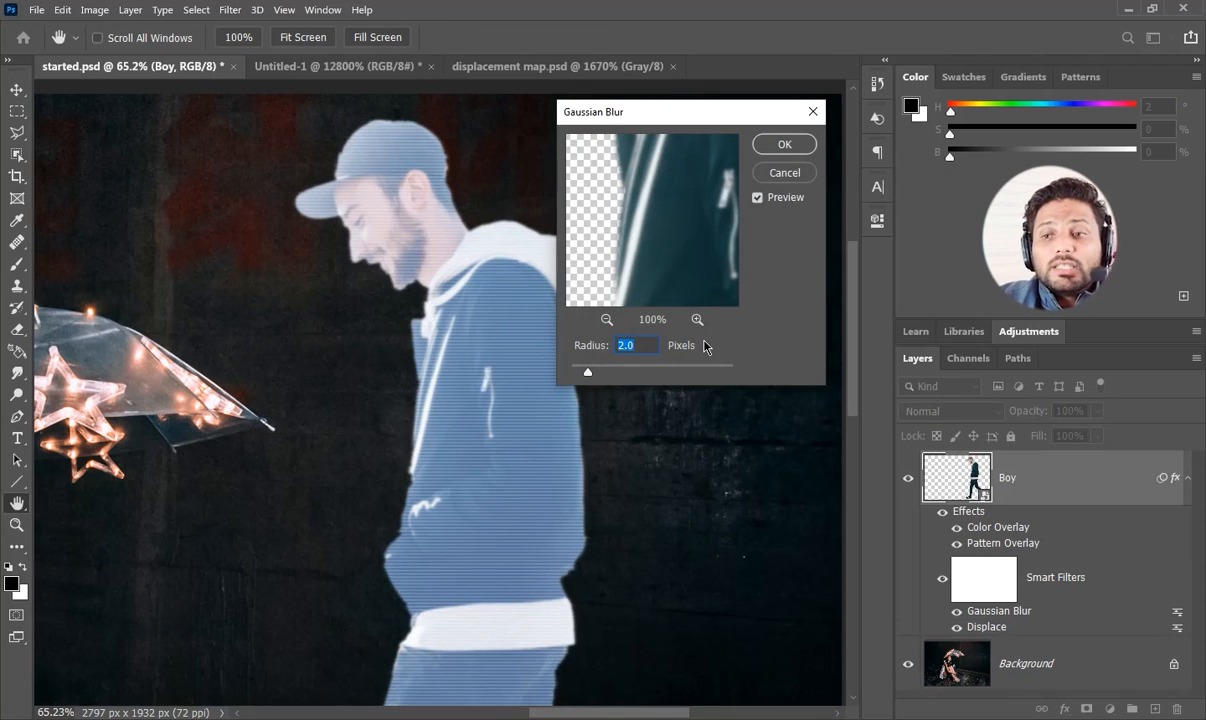
type("4")
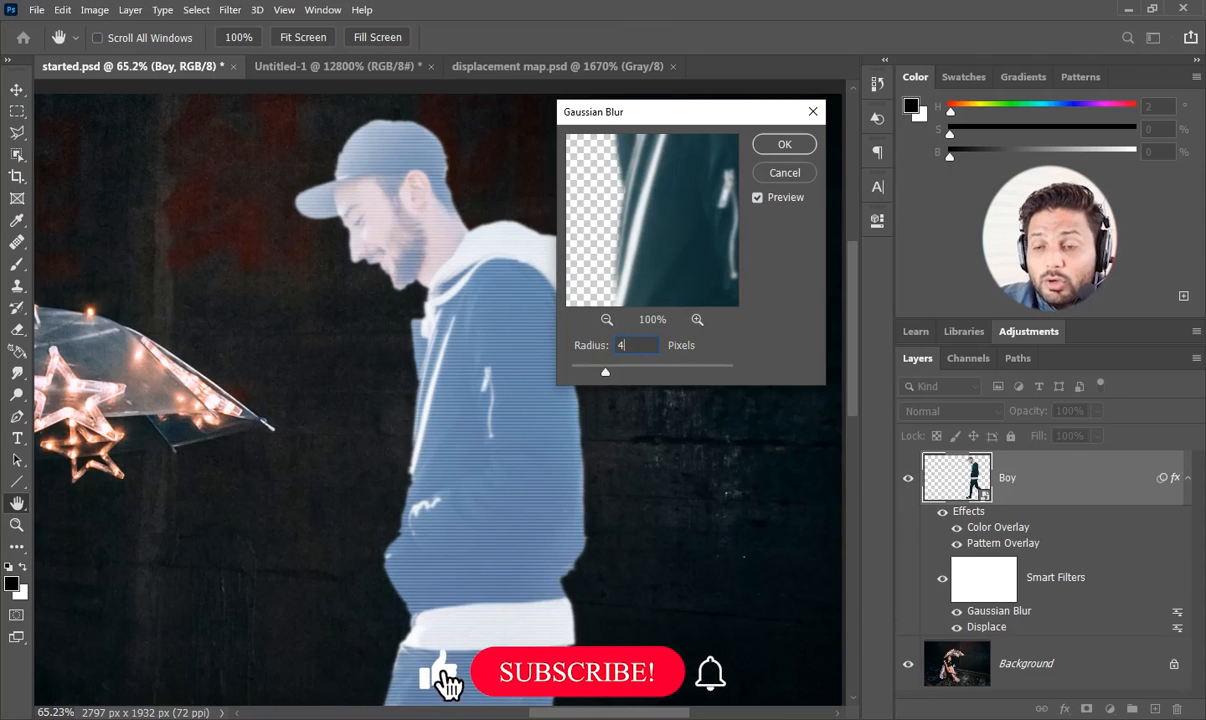
type("0.0")
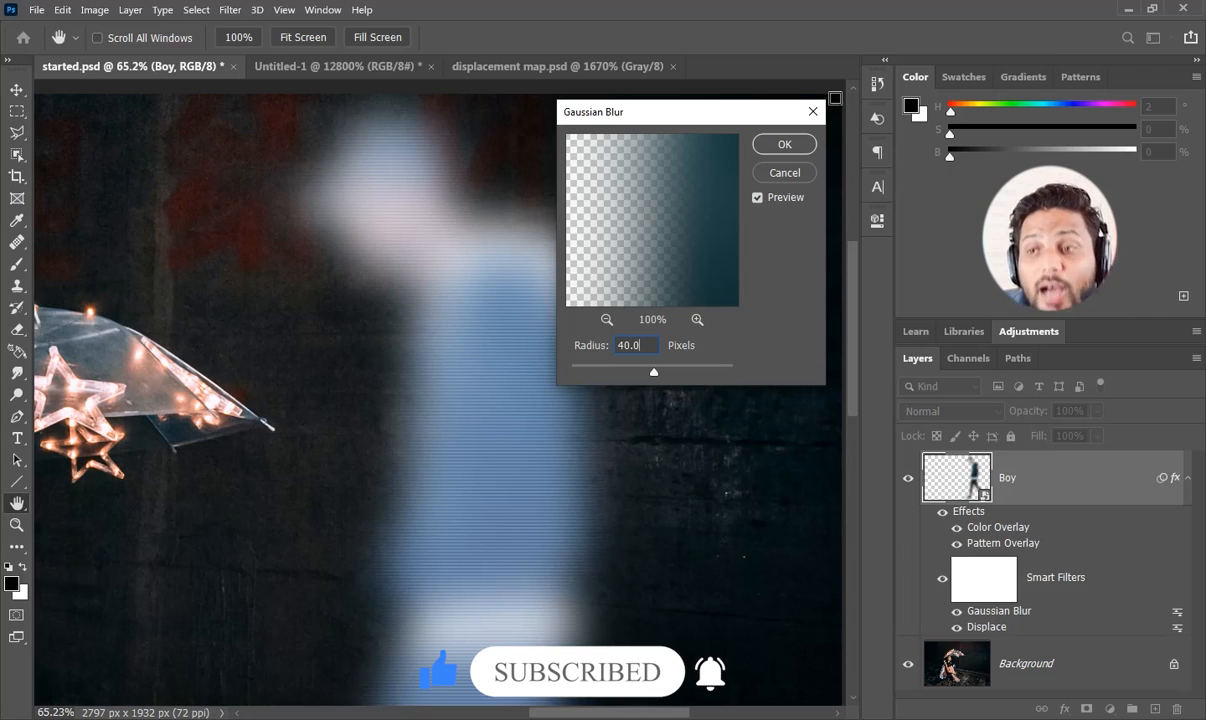
left_click(786, 145)
Set the Gaussian Blur smart filter's blend mode to Screen to give the man a glow.
key("z")
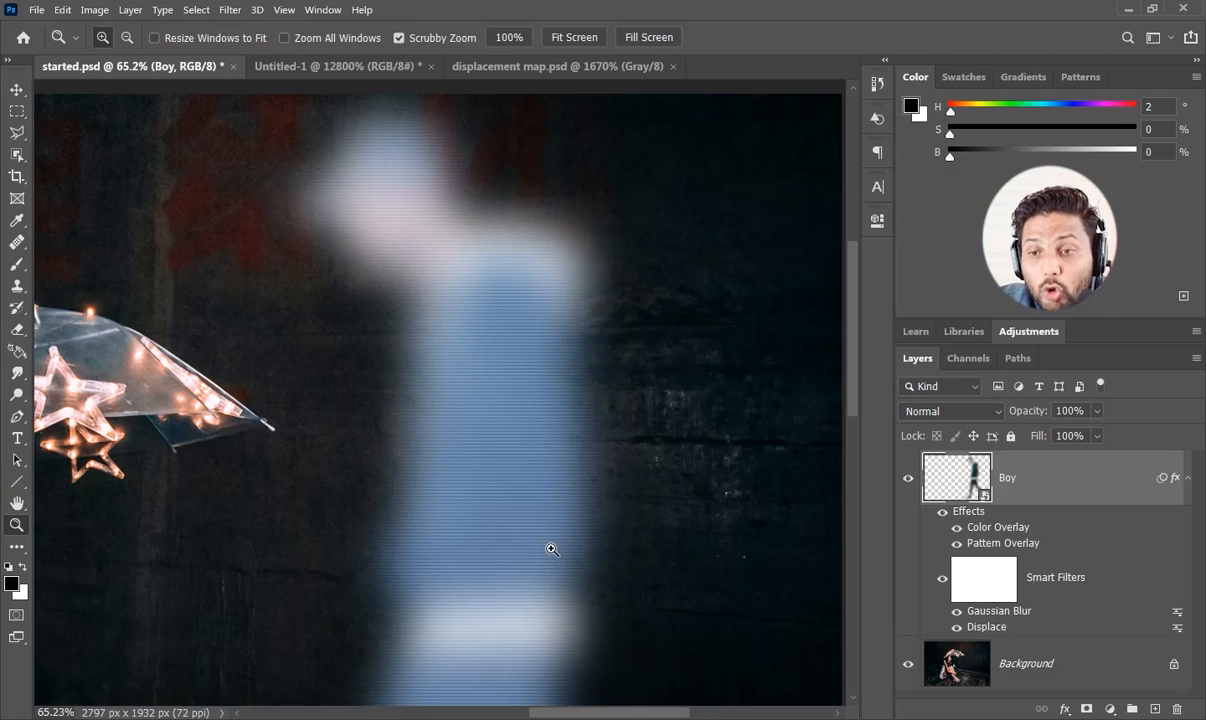
left_click_drag(552, 540, 468, 424)
left_click_drag(393, 513, 393, 466)
left_click_drag(444, 288, 469, 467)
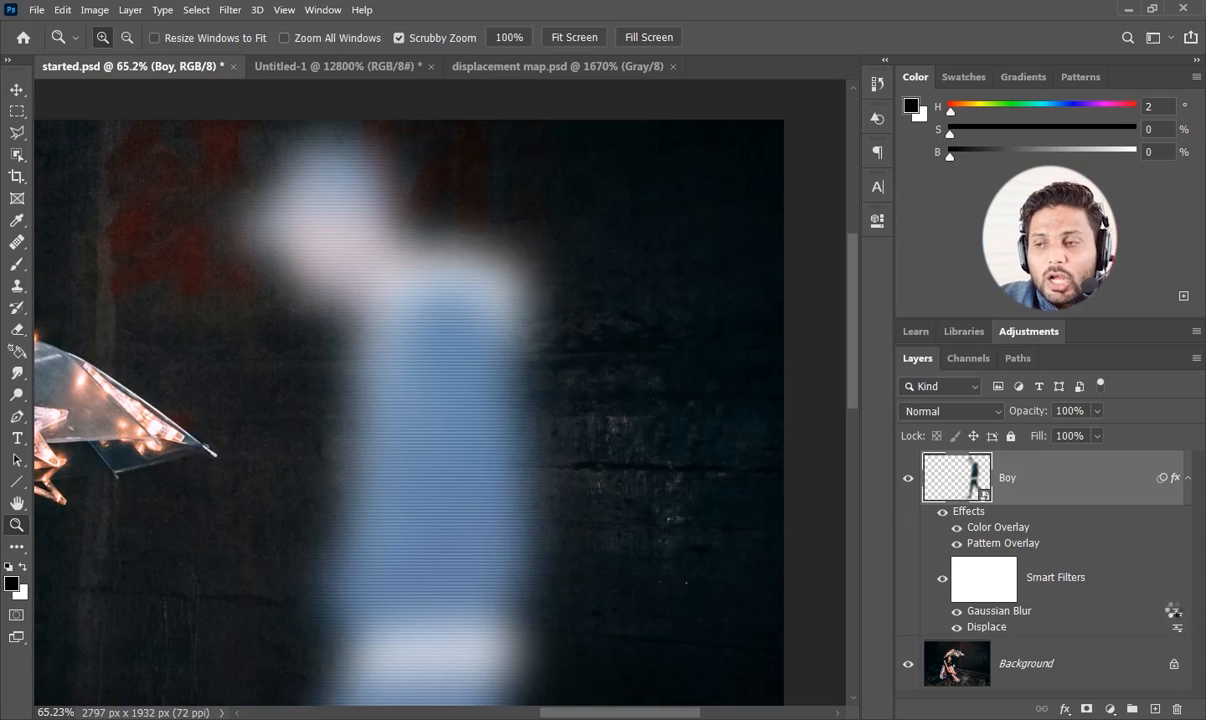
double_click(1176, 612)
left_click(588, 163)
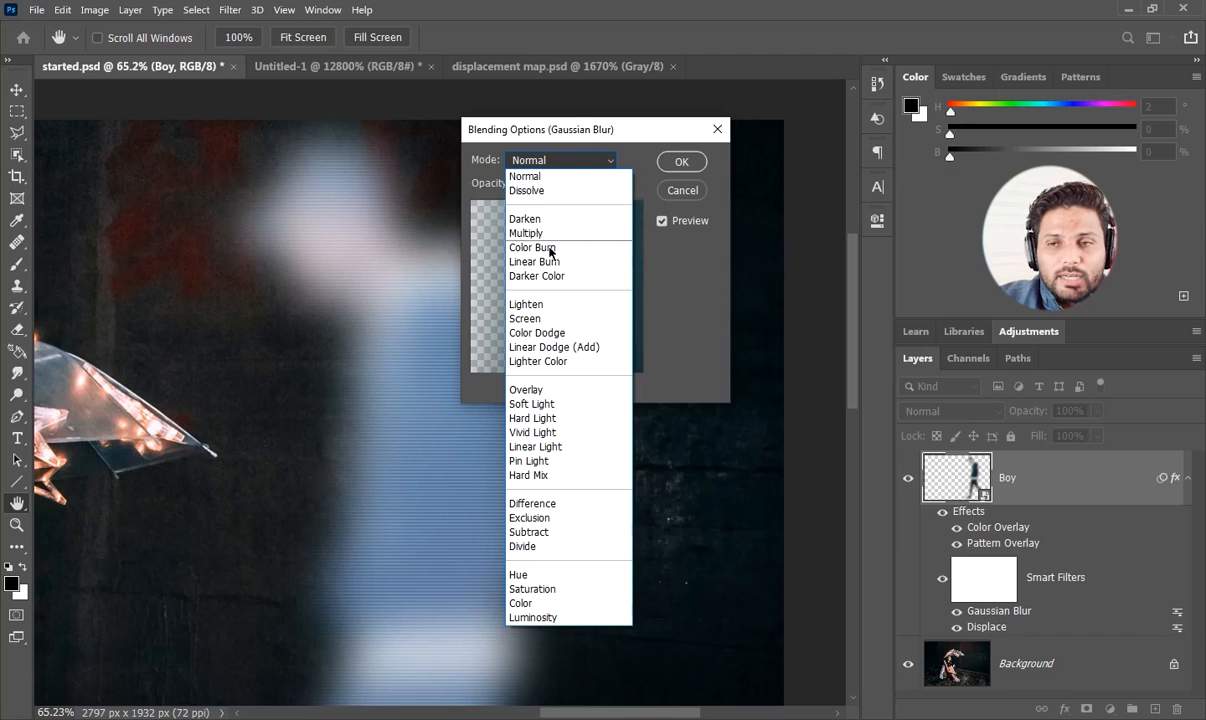
left_click(546, 318)
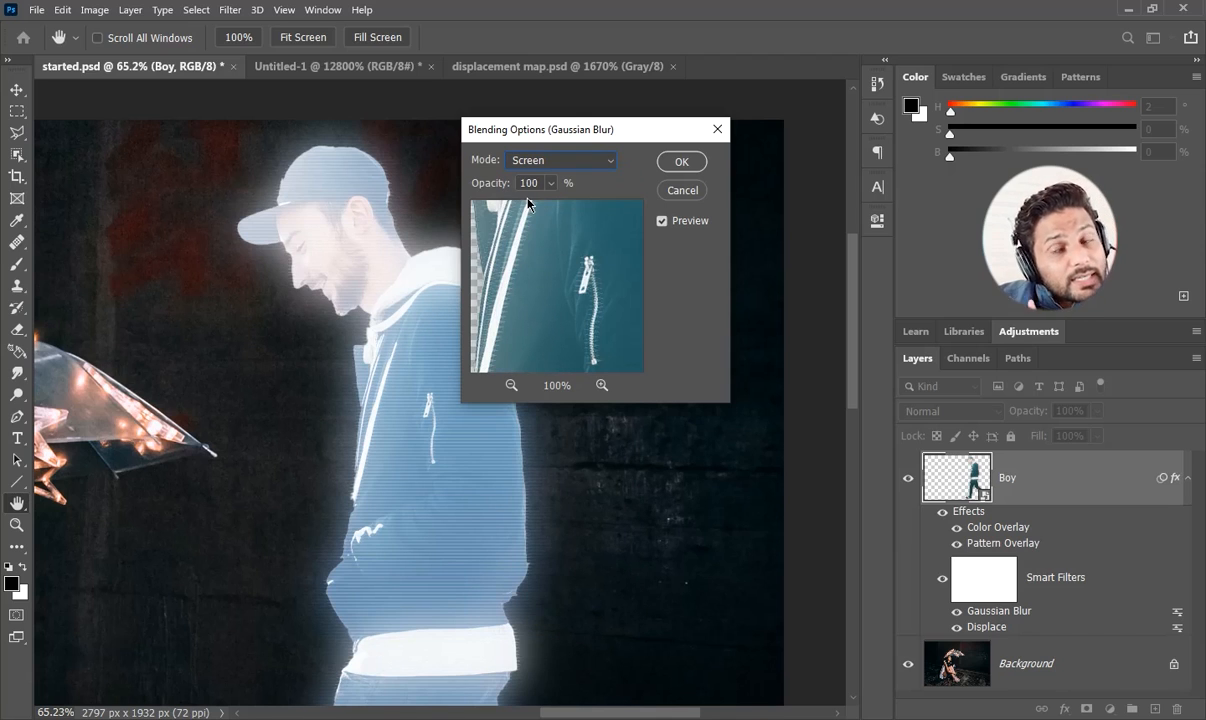
left_click(684, 163)
In the Boy layer's blending options, split the This Layer black Blend If slider to 180 / 255 and apply the layer style.
left_click_drag(502, 302, 460, 305)
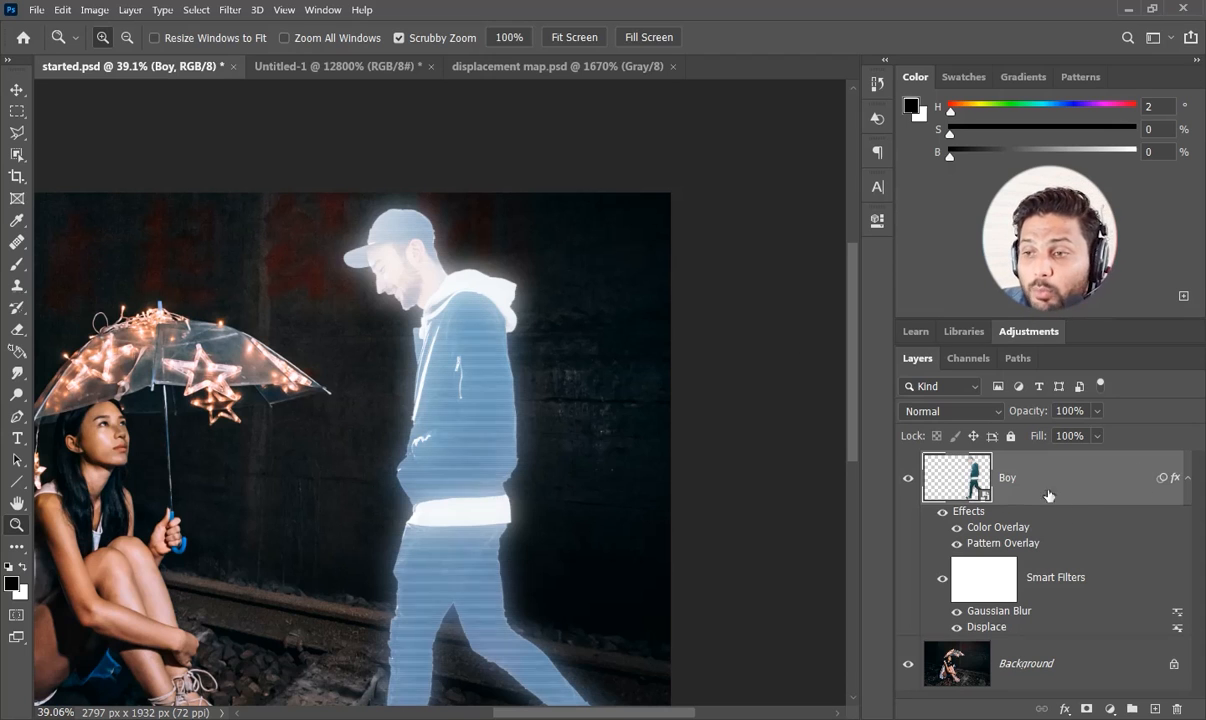
double_click(1119, 483)
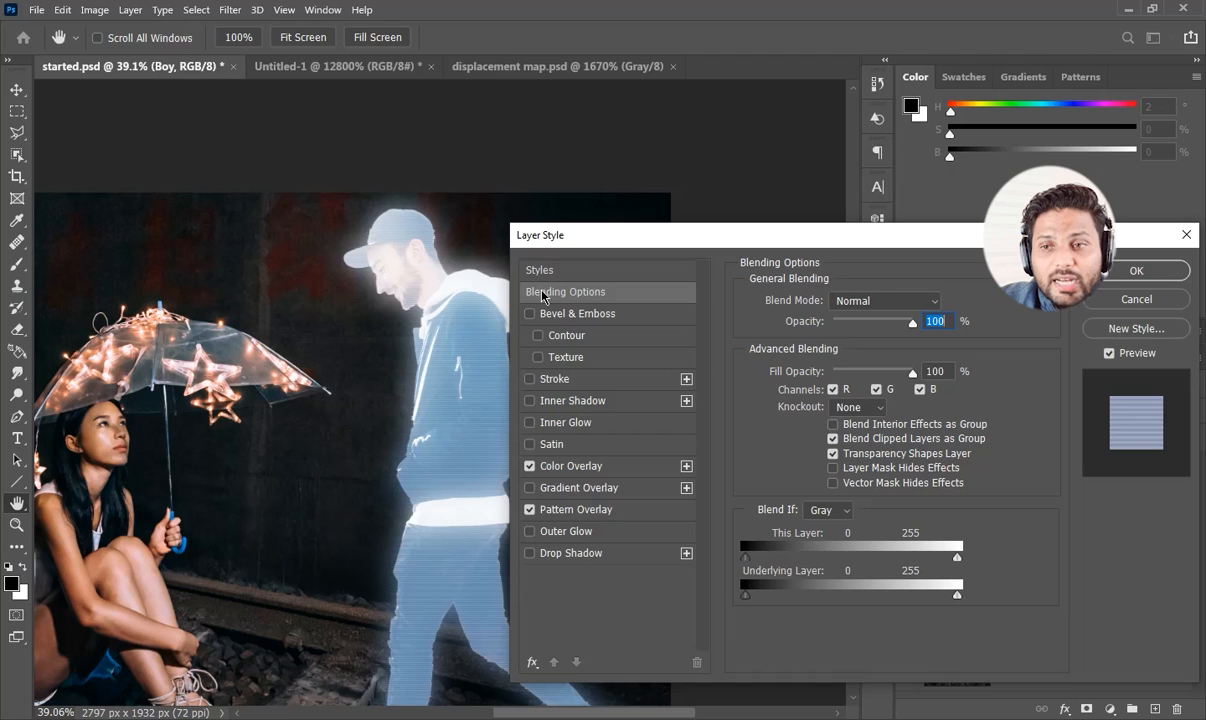
left_click_drag(619, 240, 600, 145)
left_click_drag(802, 148, 826, 326)
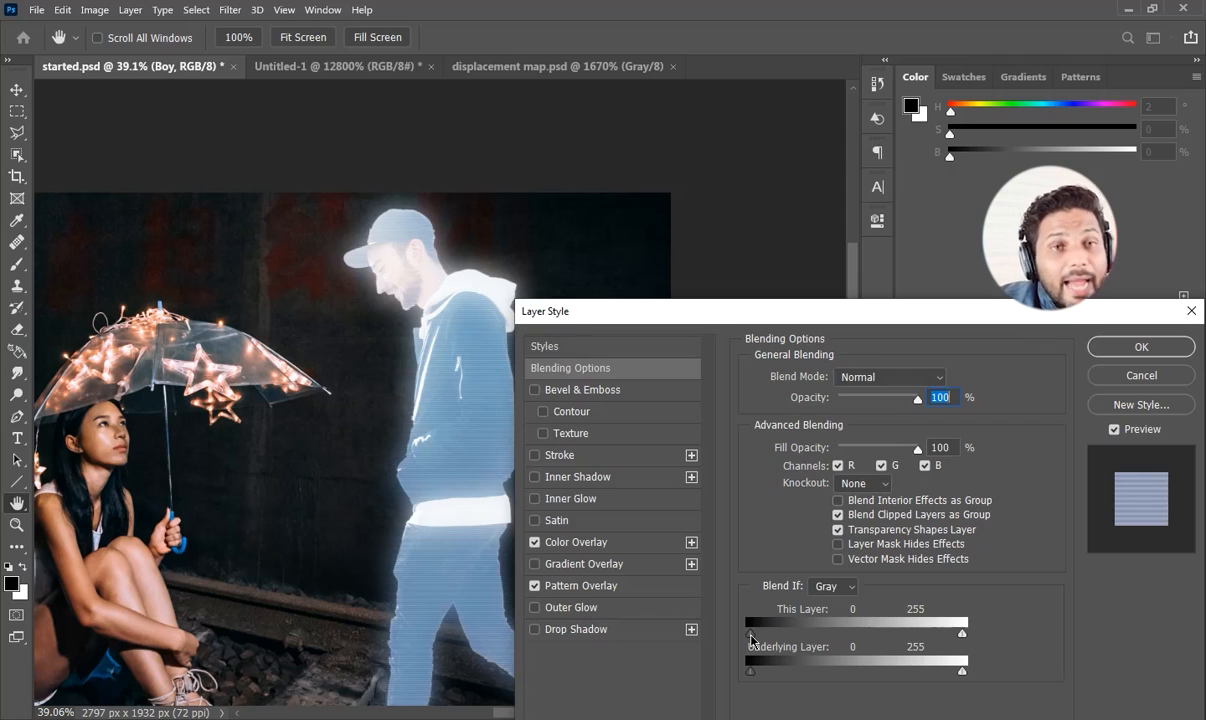
left_click_drag(751, 636, 902, 638)
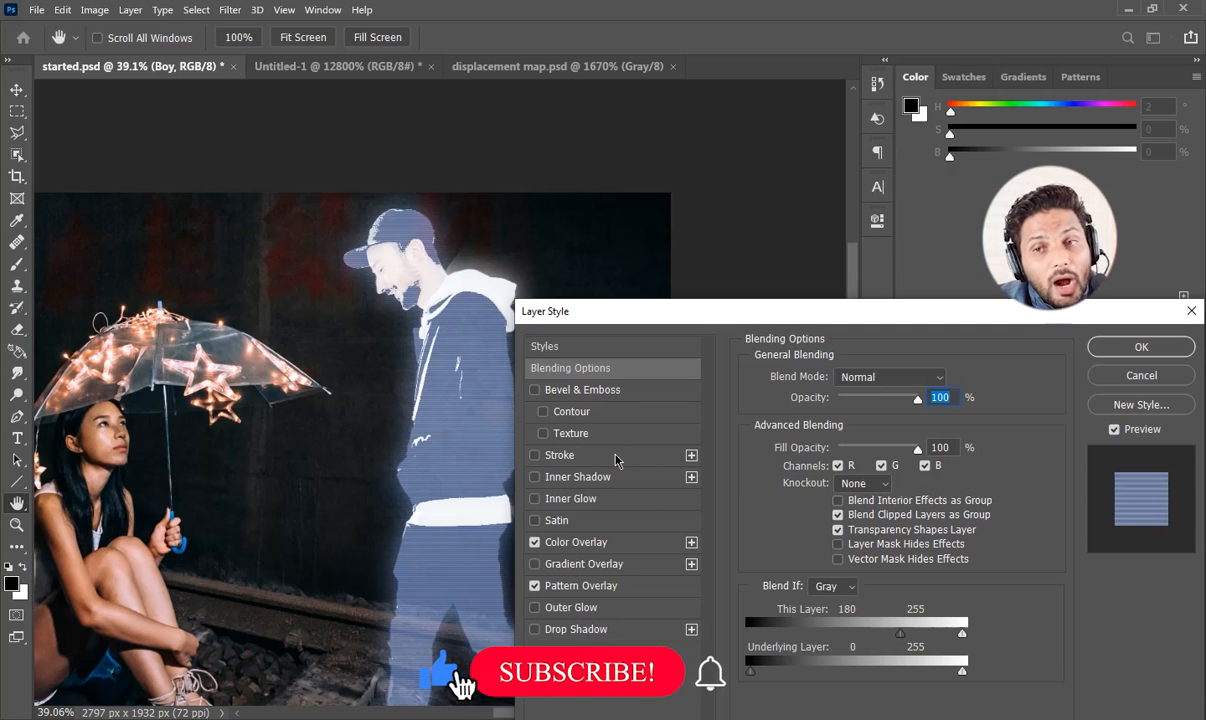
left_click_drag(900, 634, 985, 638)
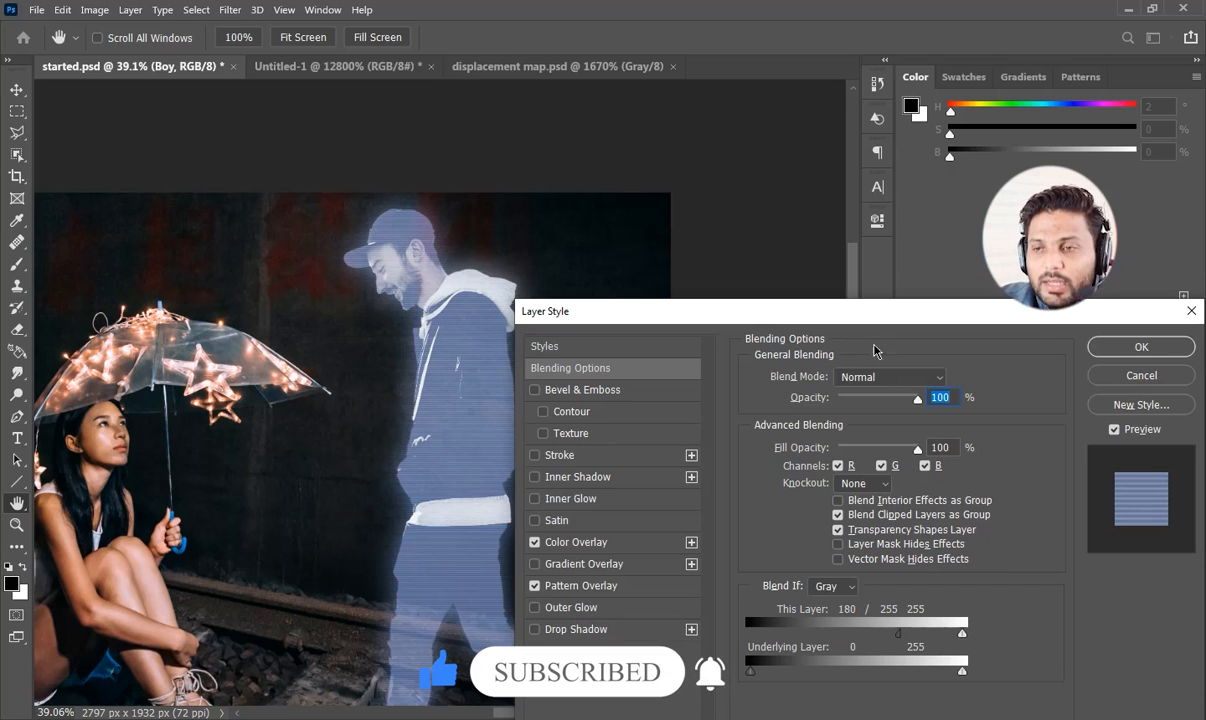
left_click_drag(819, 310, 785, 258)
key("Return")
key("z")
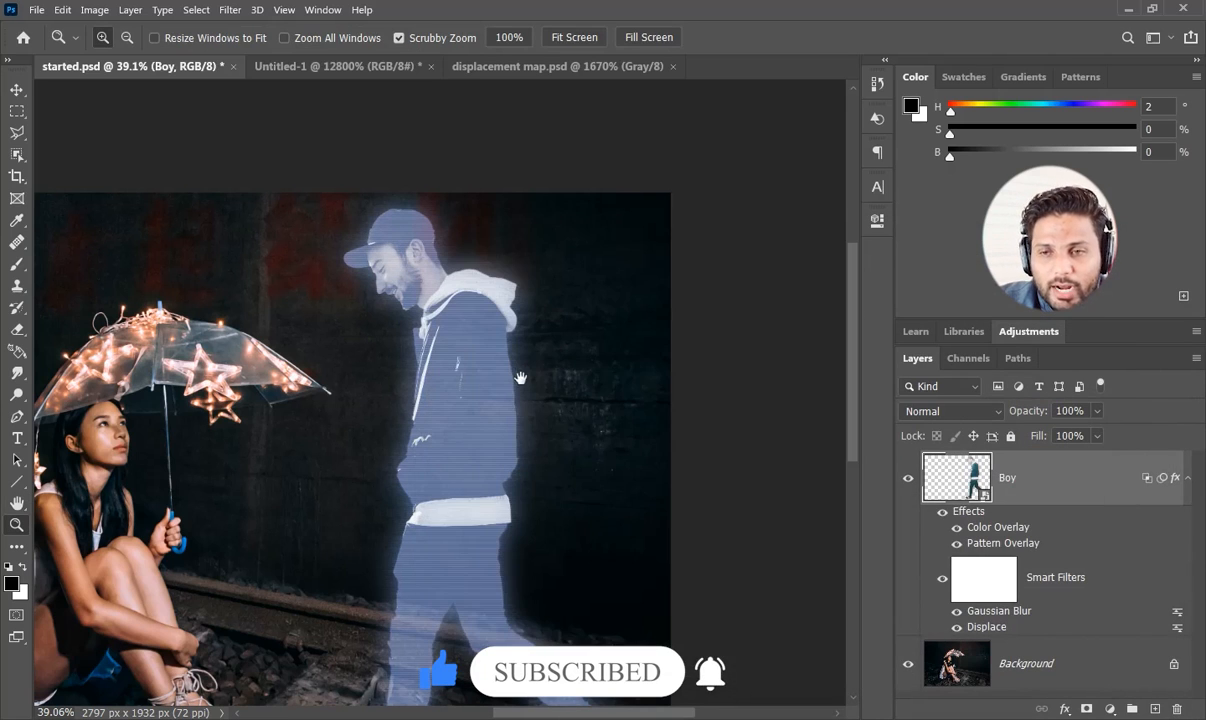
Examine the hologram's scan lines, glow and see-through areas up close, from the man's head down to his shoes.
left_click_drag(519, 377, 517, 314)
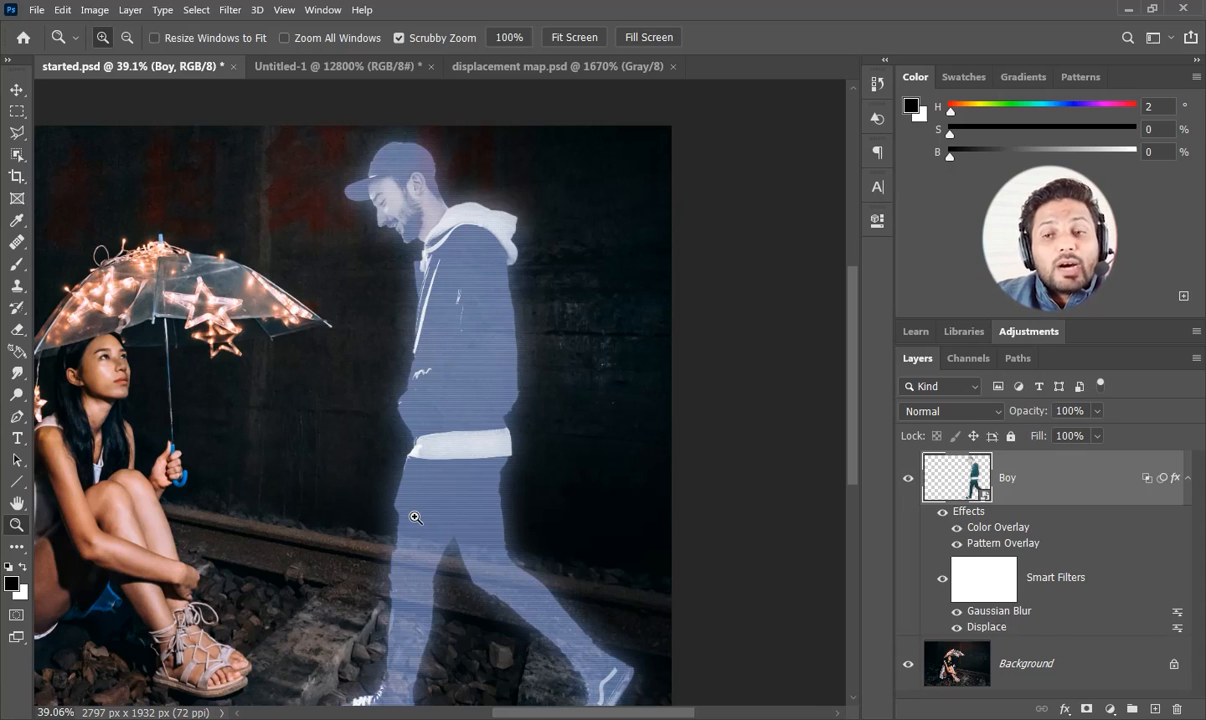
left_click_drag(415, 517, 458, 459)
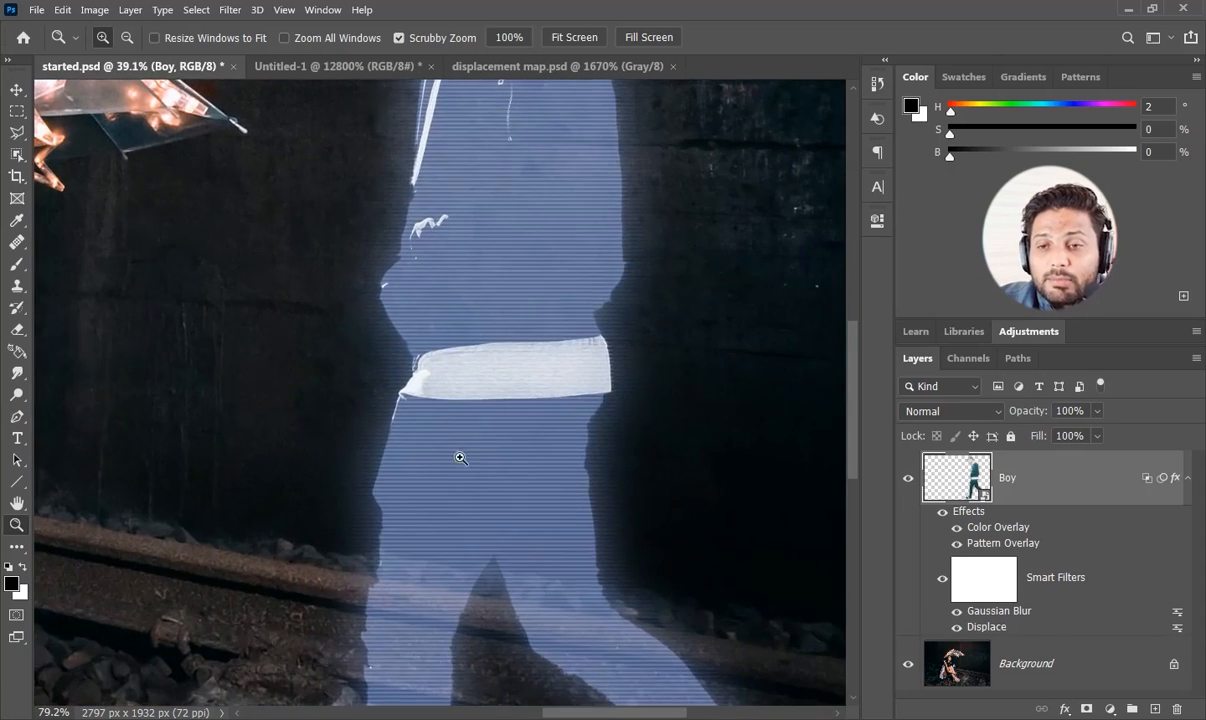
scroll(495, 490, "up", 6)
scroll(434, 353, "up", 1)
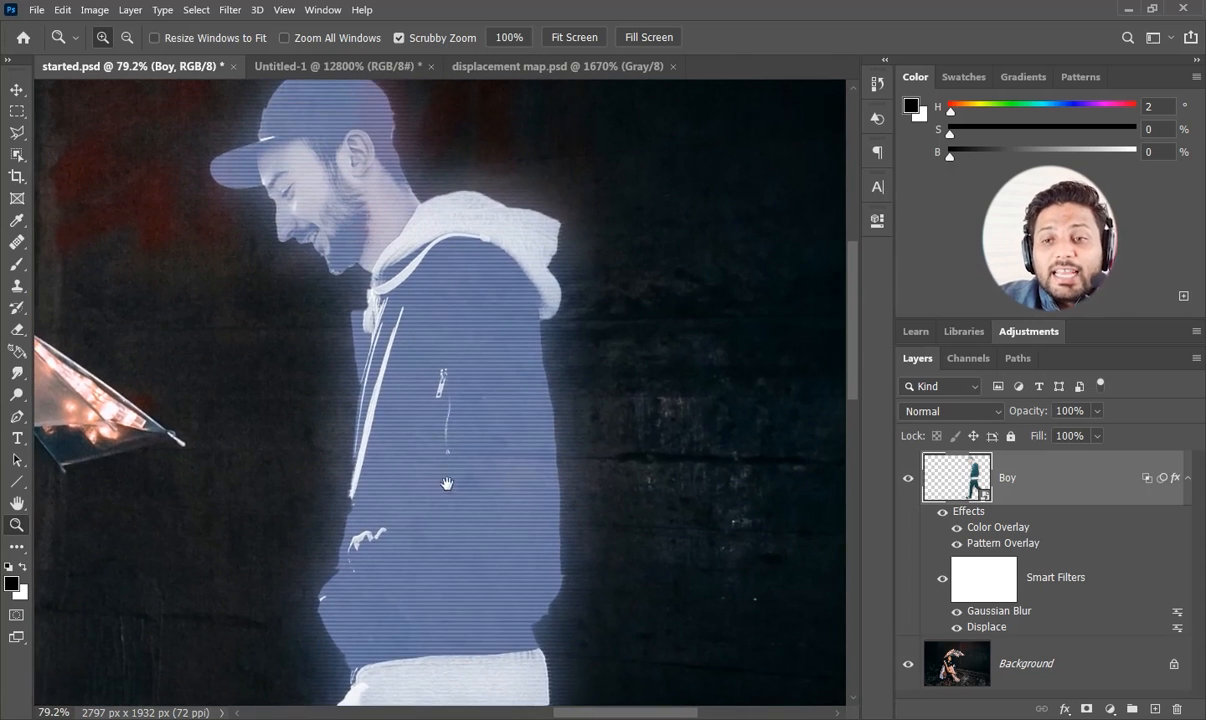
scroll(444, 400, "down", 8)
scroll(548, 577, "down", 1)
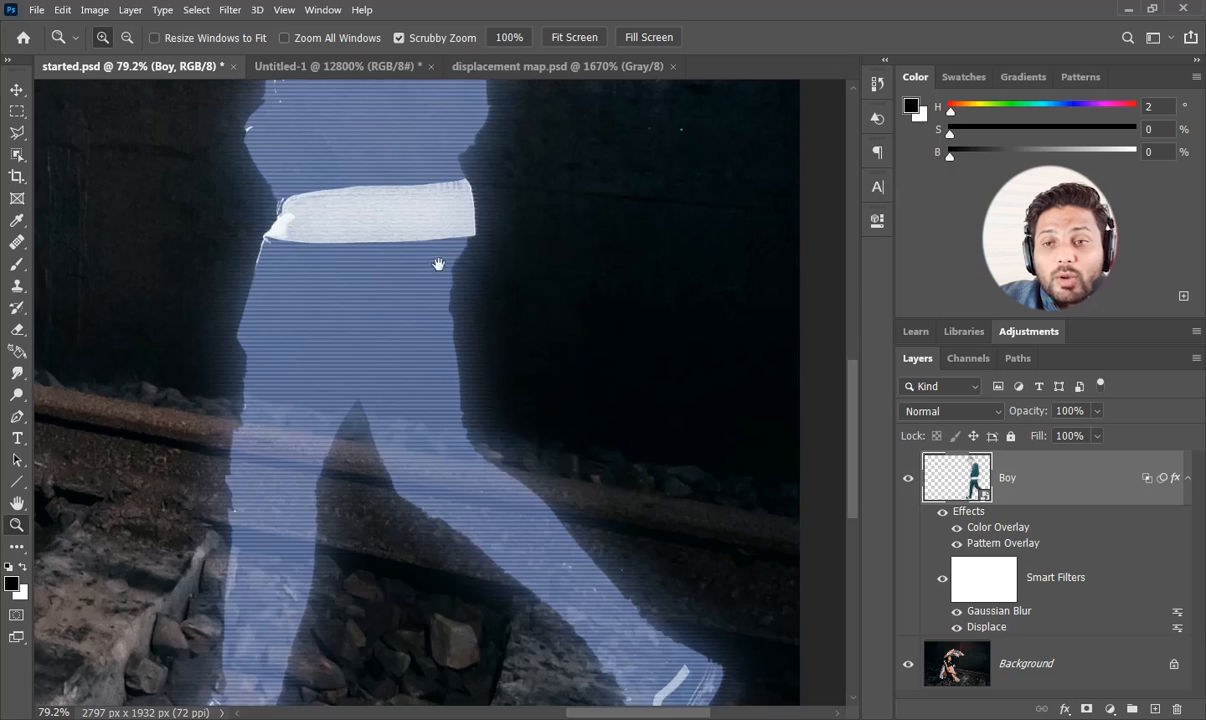
scroll(412, 290, "up", 3)
scroll(414, 326, "up", 1)
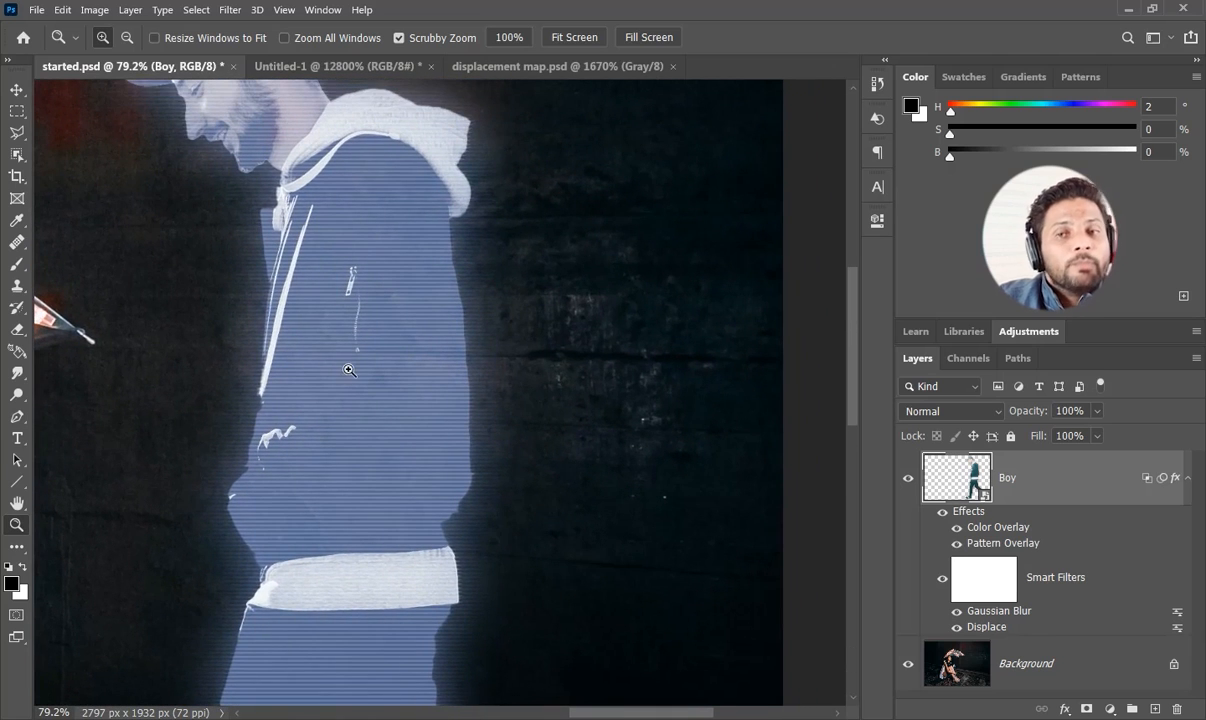
mouse_move(380, 376)
left_mouse_down()
mouse_move(344, 377)
mouse_move(381, 397)
mouse_move(401, 375)
left_mouse_up()
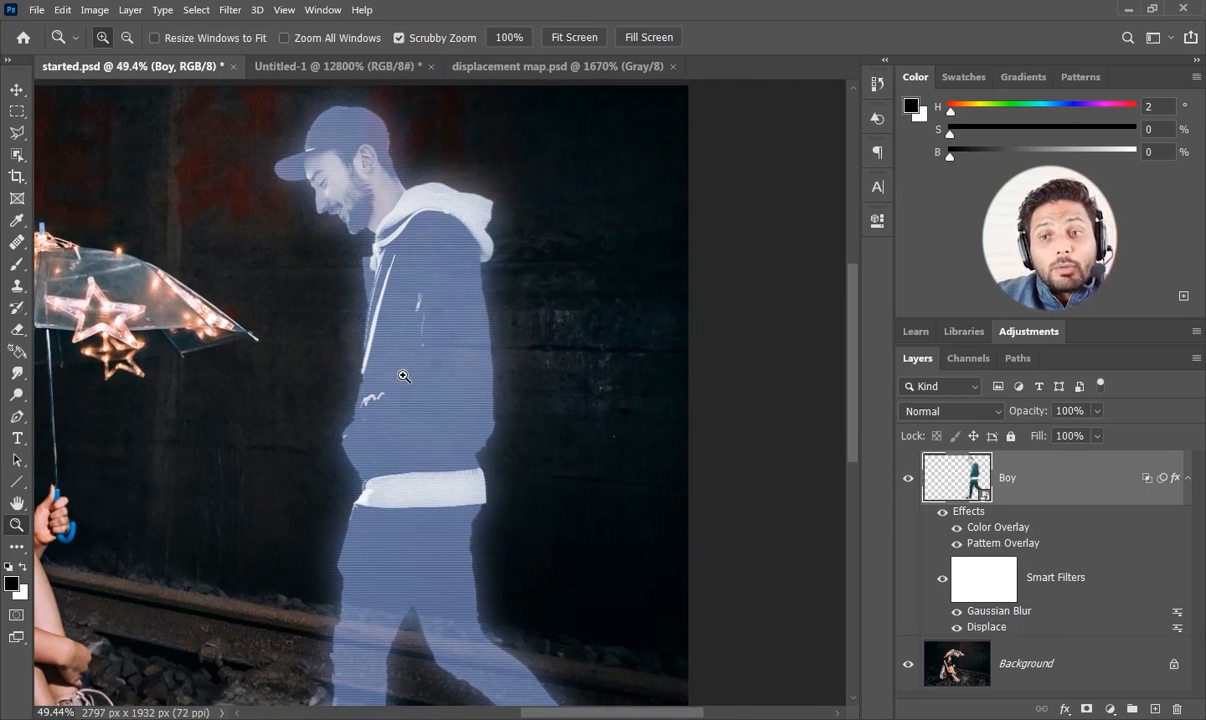
left_click_drag(352, 182, 444, 202)
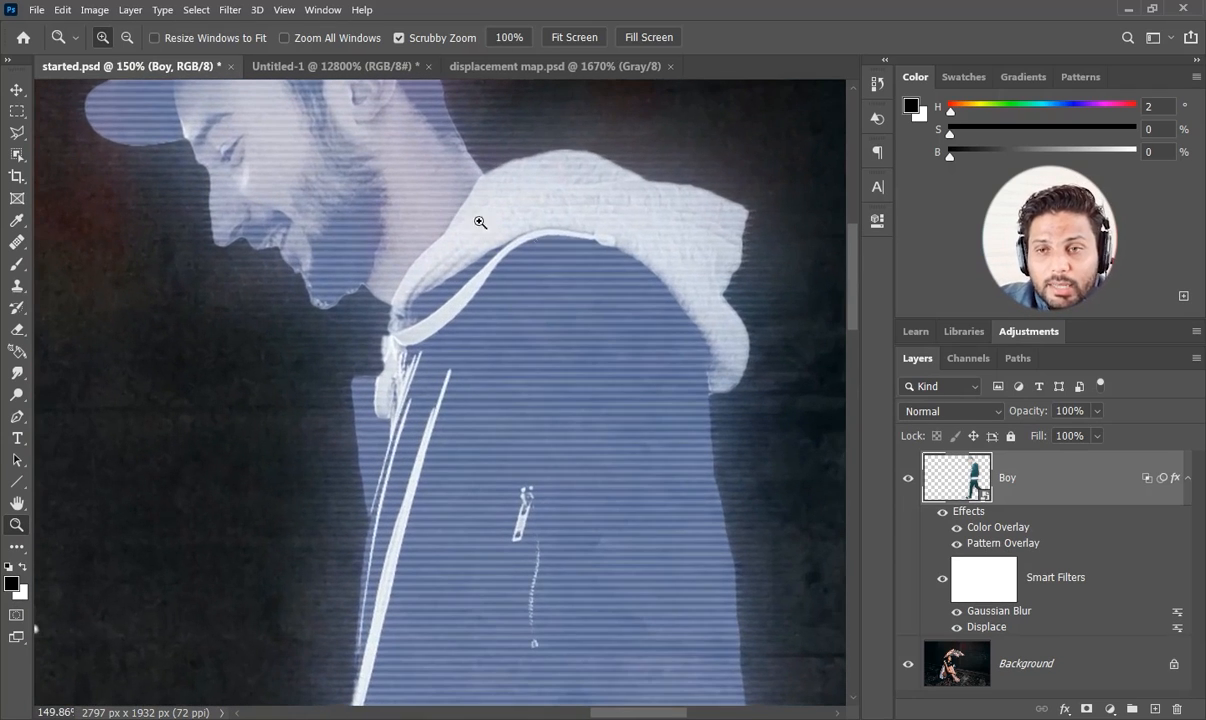
left_click_drag(622, 413, 431, 299)
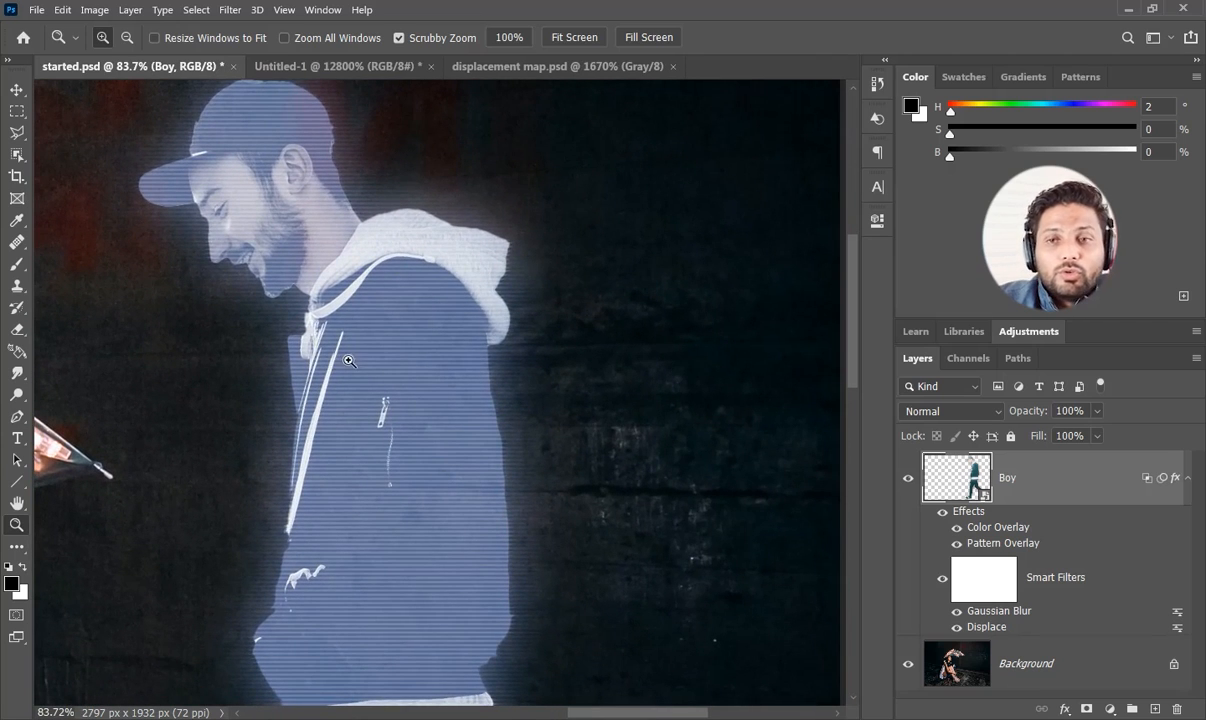
left_click_drag(404, 496, 347, 285)
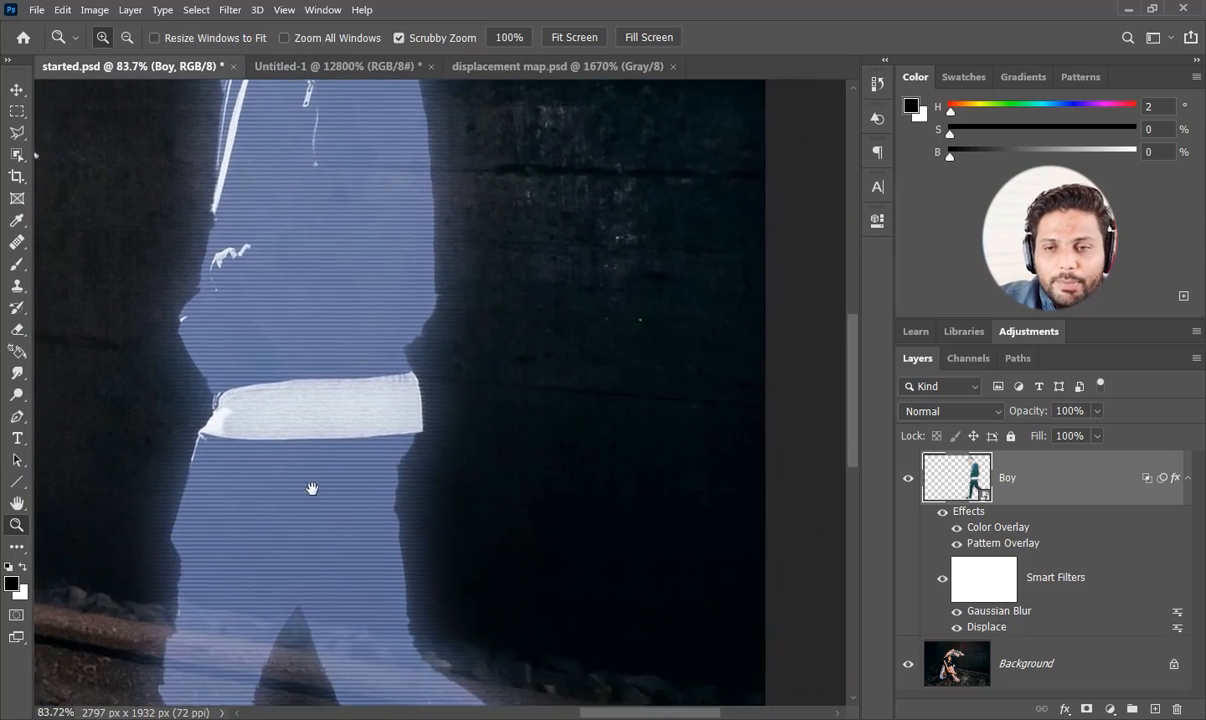
left_click_drag(315, 551, 299, 424)
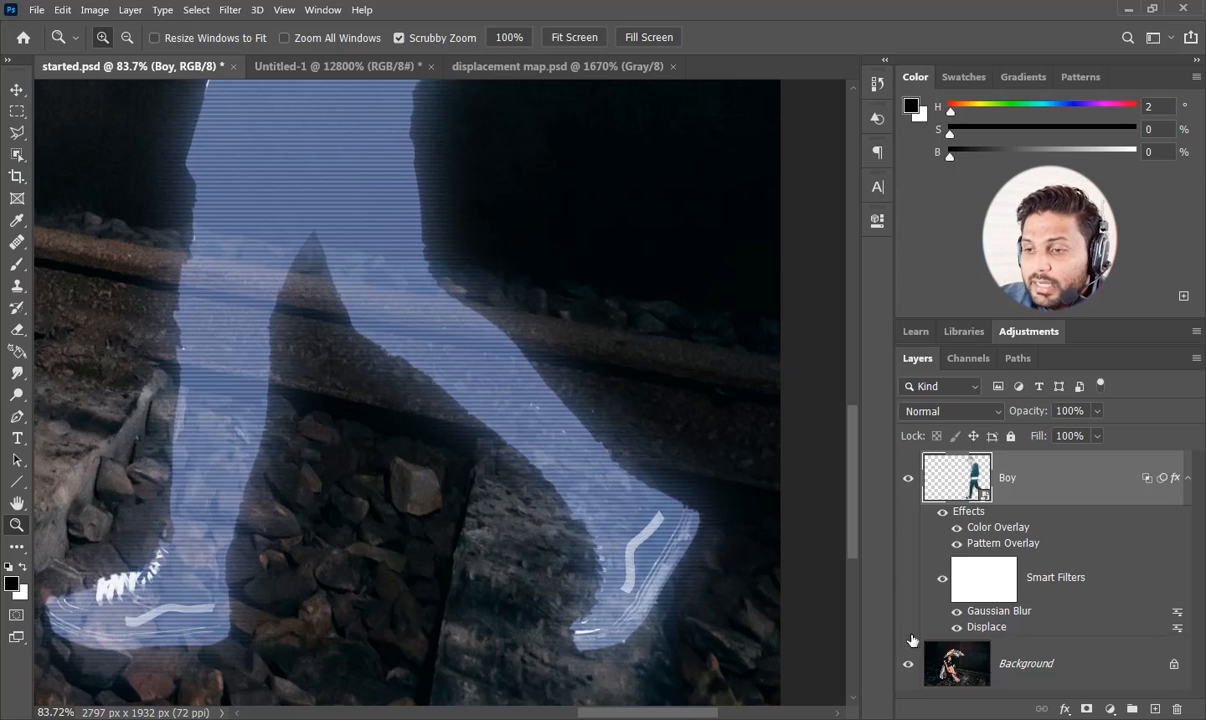
Add an Inner Glow effect to the Boy layer with a light blue glow color of H 225, S 50, B 100.
key("ctrl+0")
left_click(1065, 709)
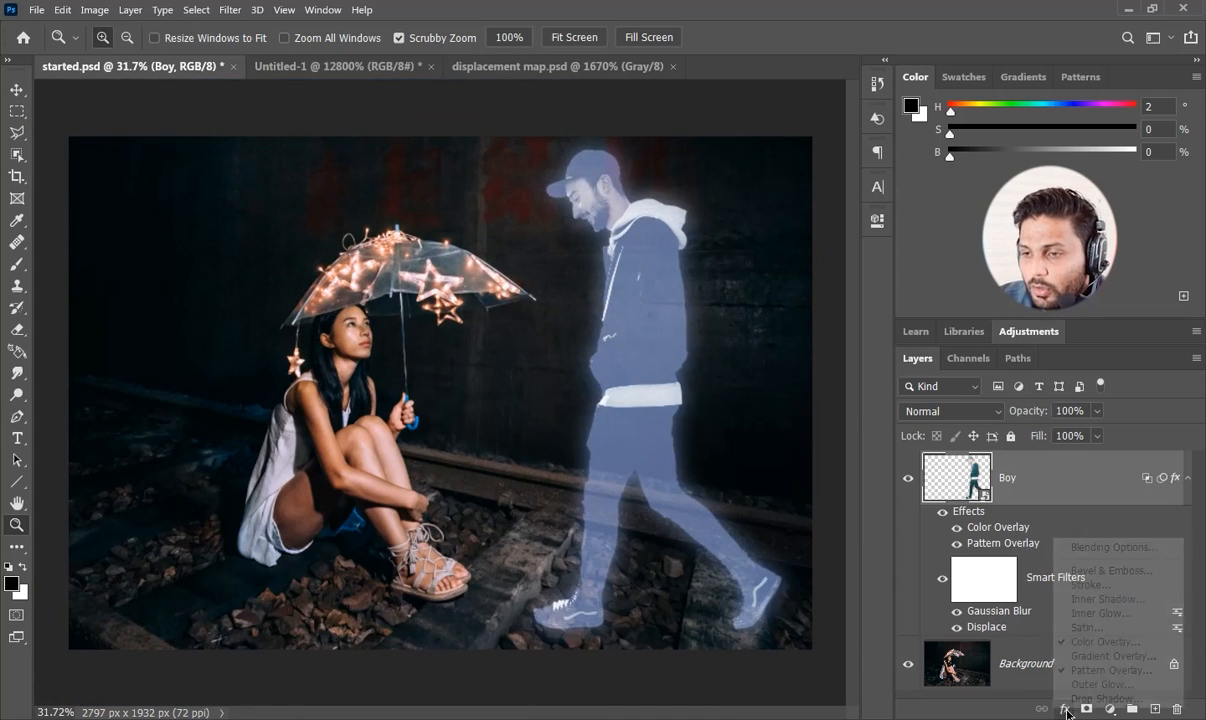
left_click(1098, 613)
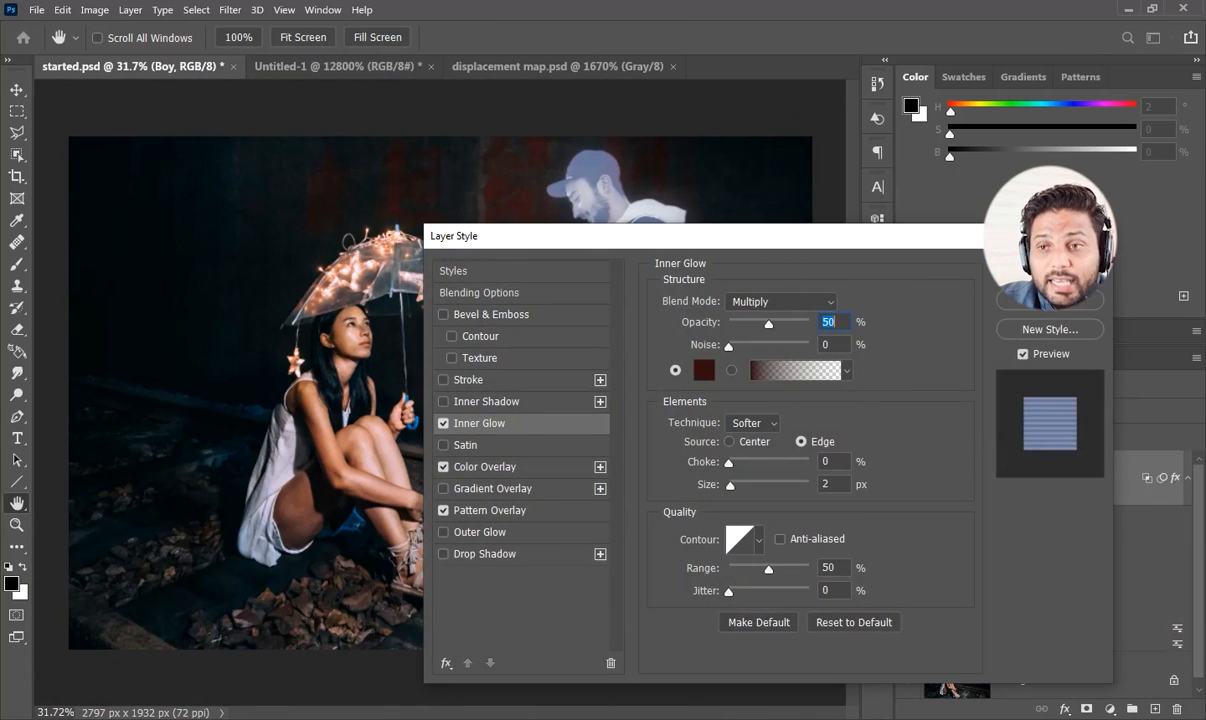
left_click_drag(838, 236, 1159, 188)
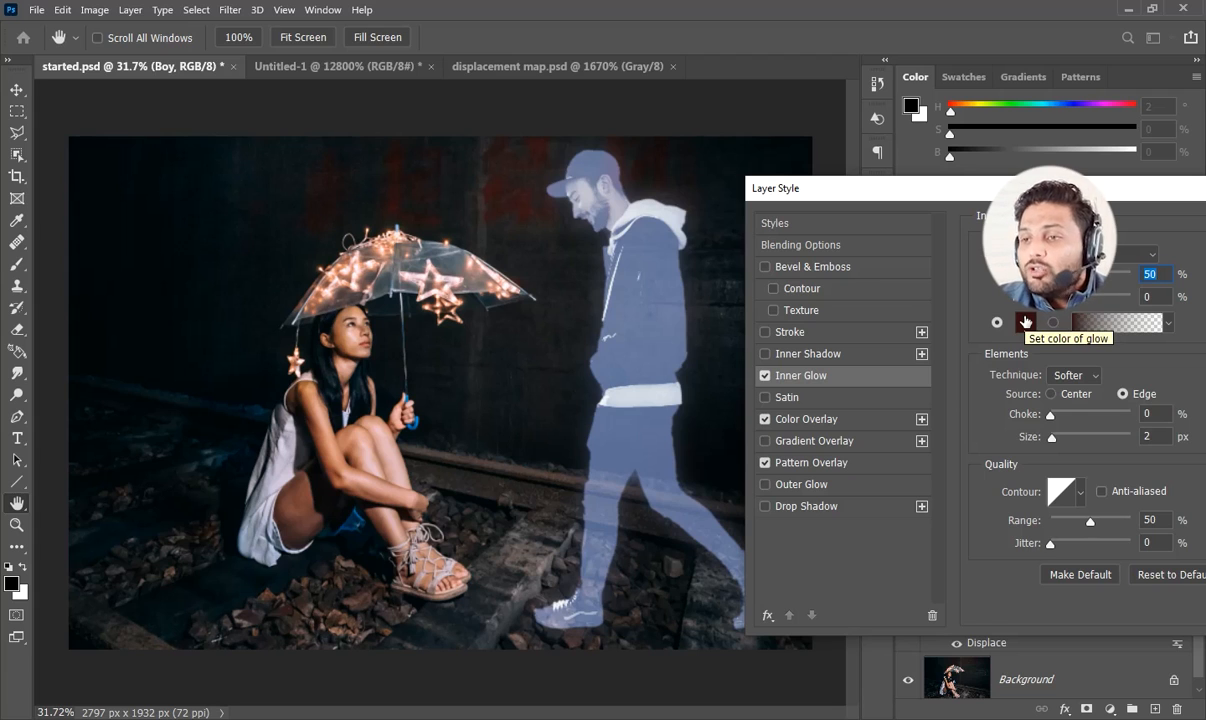
left_click(1026, 322)
left_click(901, 501)
type("225")
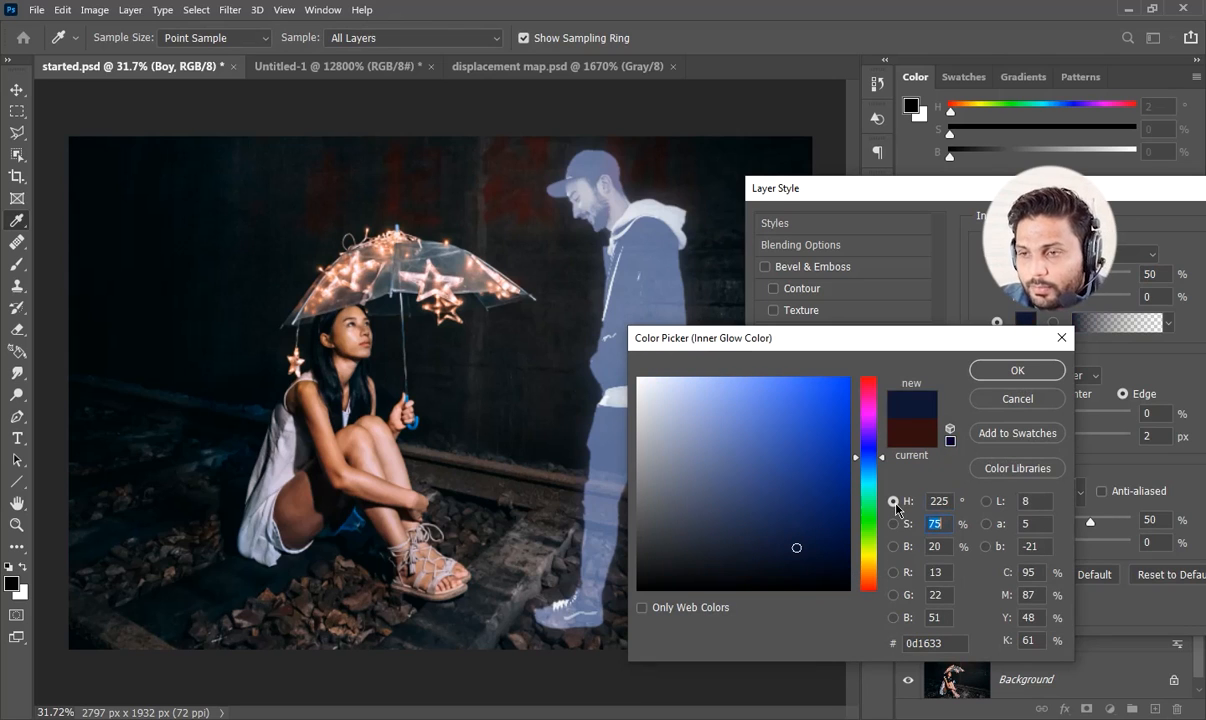
key("Tab")
type("10")
key("BackSpace")
key("BackSpace")
type("50")
key("Tab")
type("100")
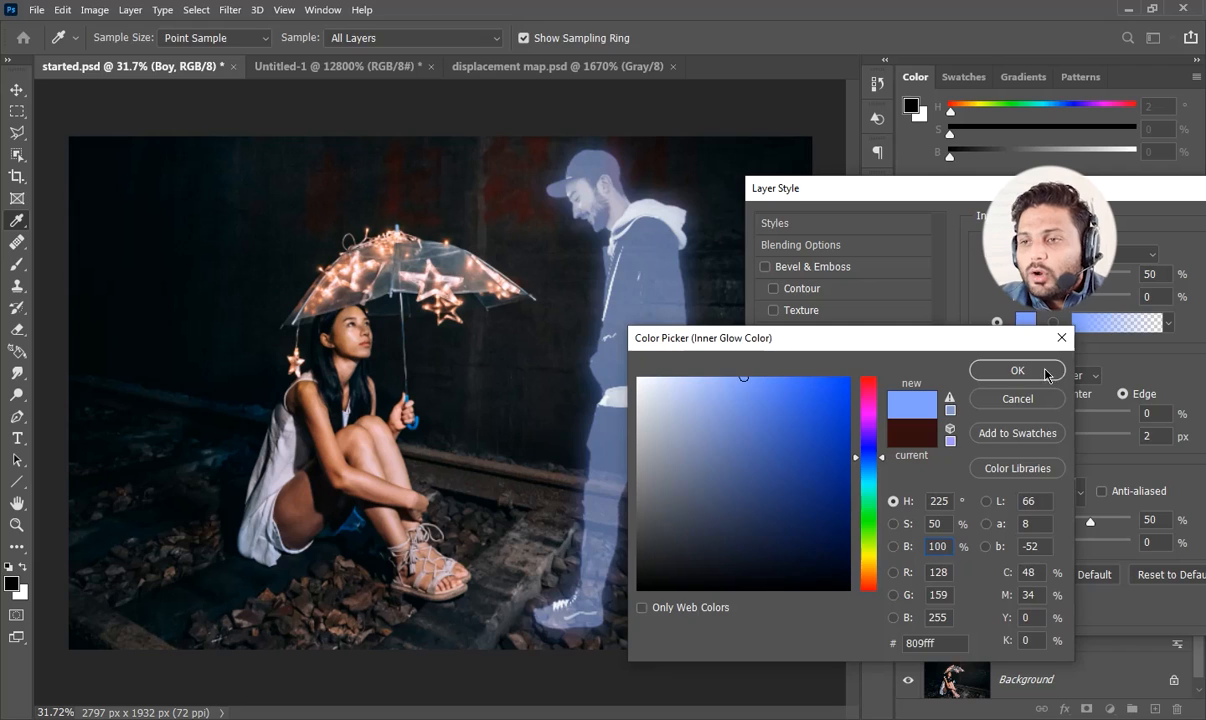
left_click(993, 365)
Set the Inner Glow to Screen blend mode, 25% opacity and 150 px size, and apply the layer style.
left_click_drag(1000, 188, 875, 227)
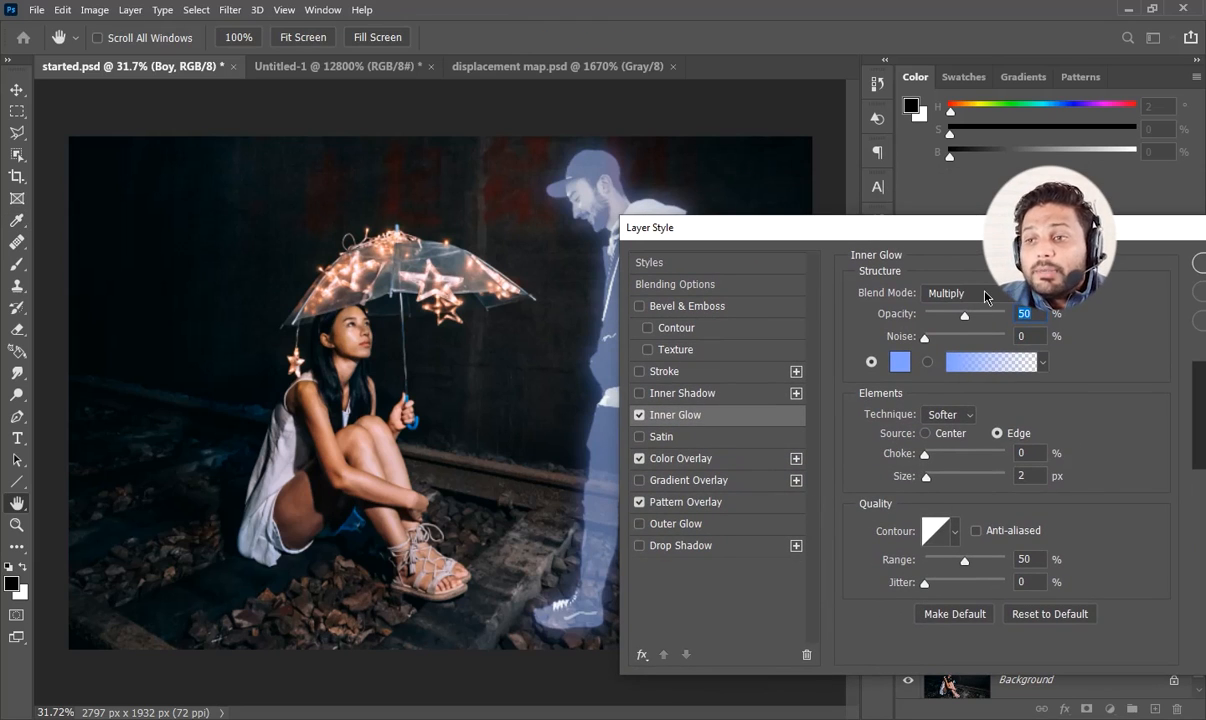
left_click(985, 297)
left_click(955, 413)
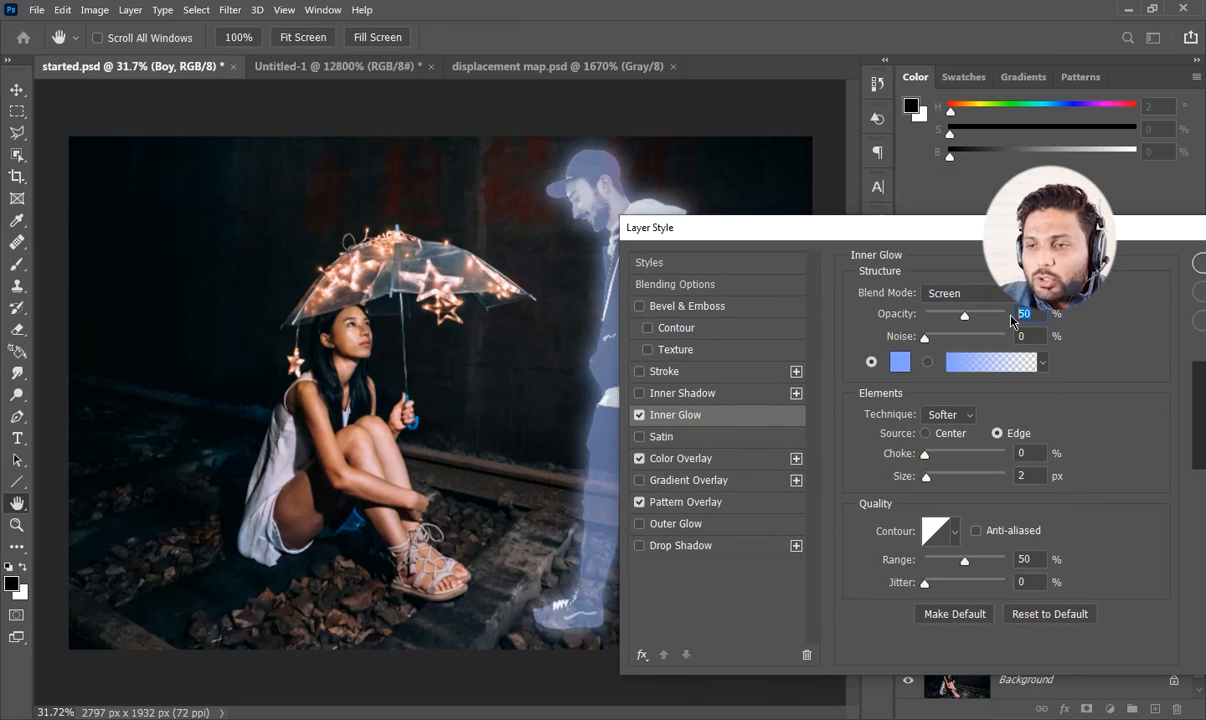
type("2")
left_click(1030, 475)
type("150")
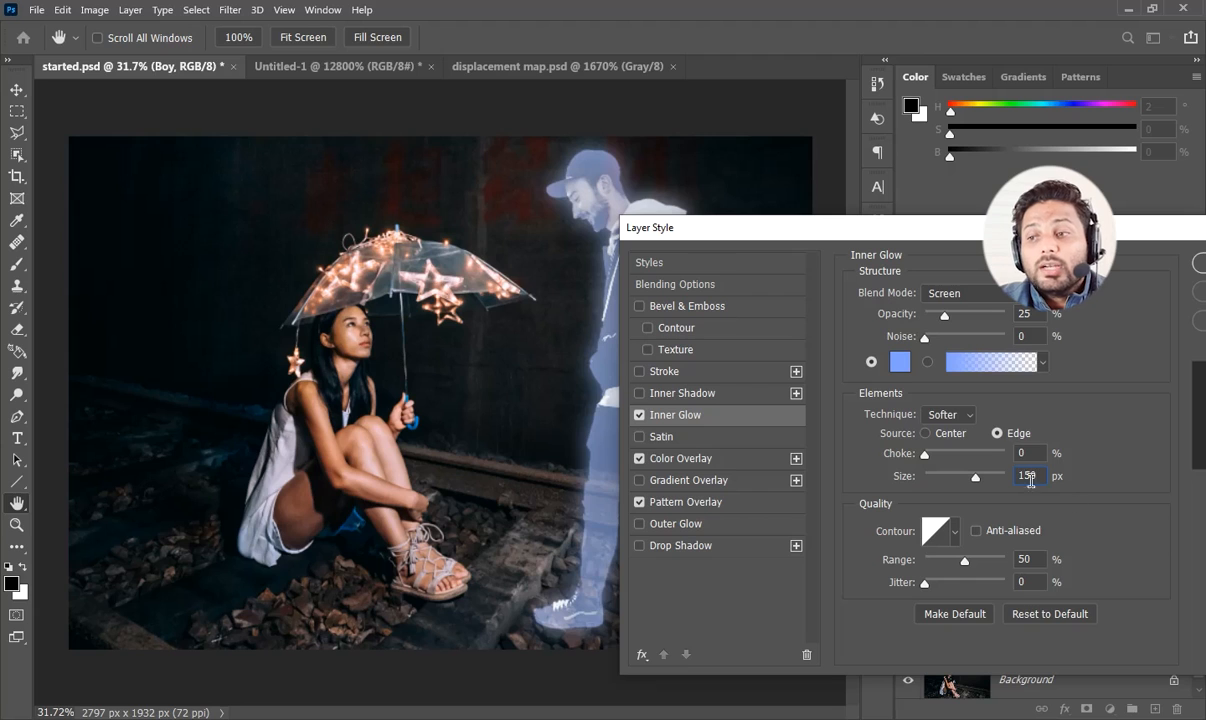
left_click_drag(1091, 227, 705, 261)
left_click(848, 289)
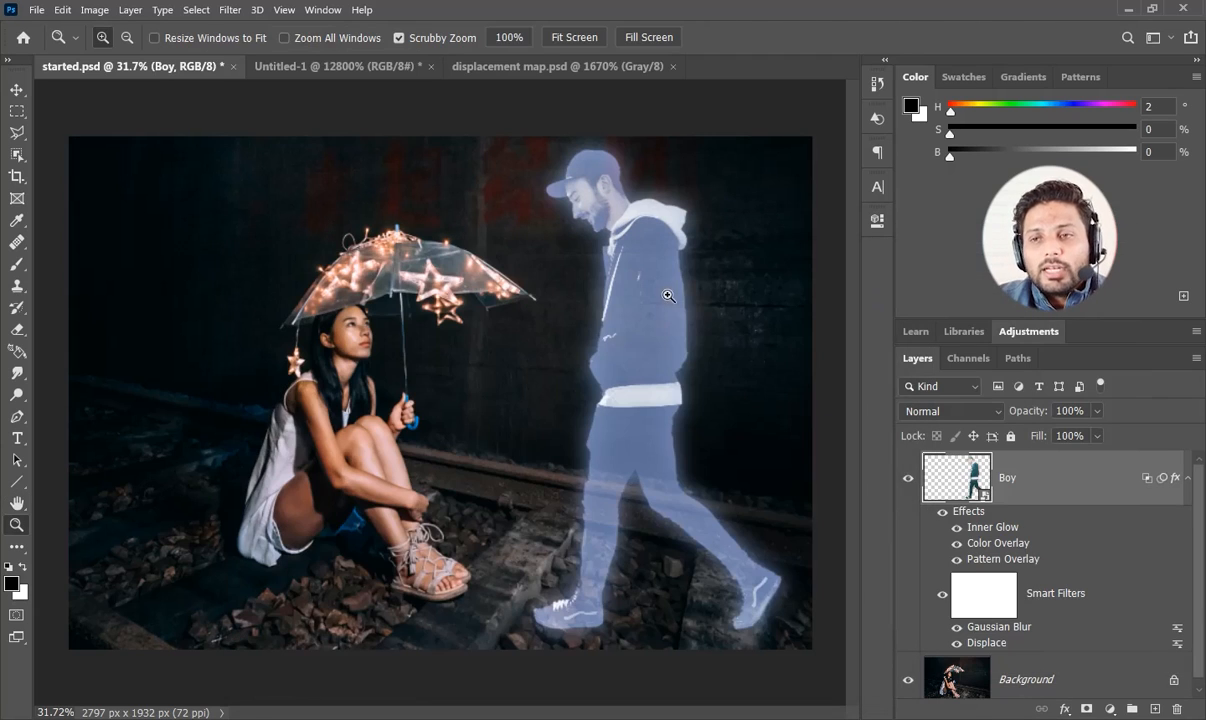
Compare the man with the Boy layer's Inner Glow effect hidden and shown again.
left_click(960, 531)
left_click_drag(592, 233, 700, 258)
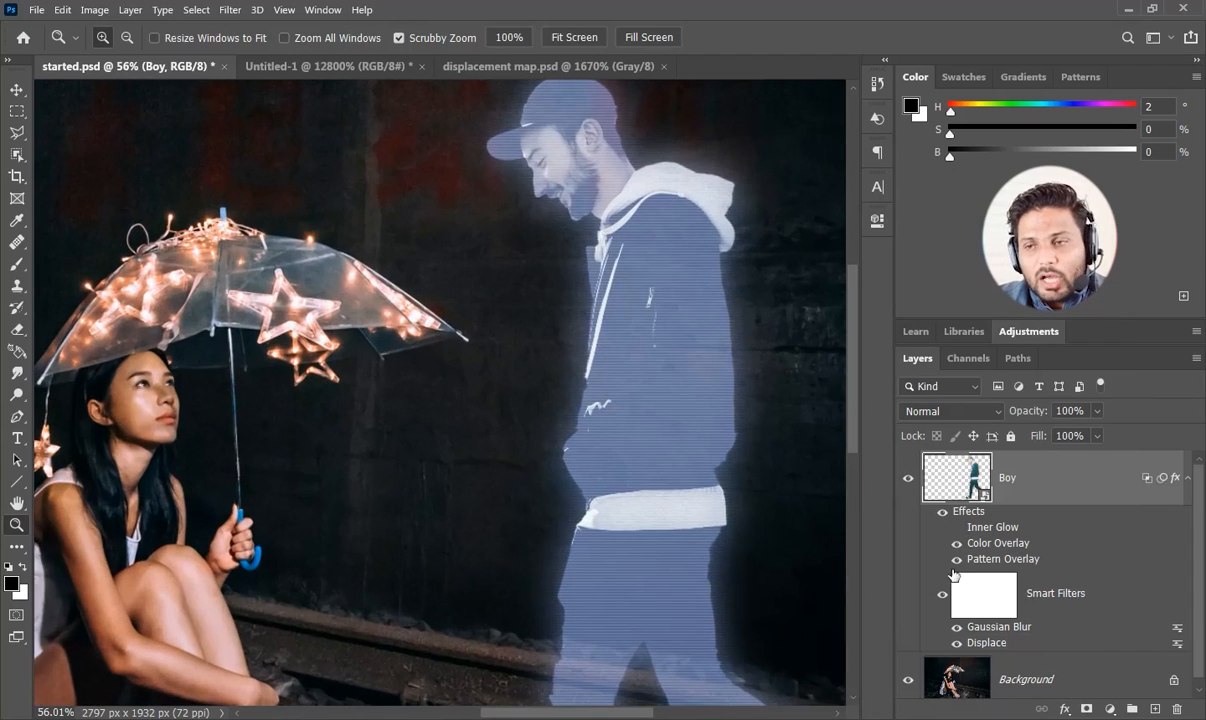
left_click(957, 527)
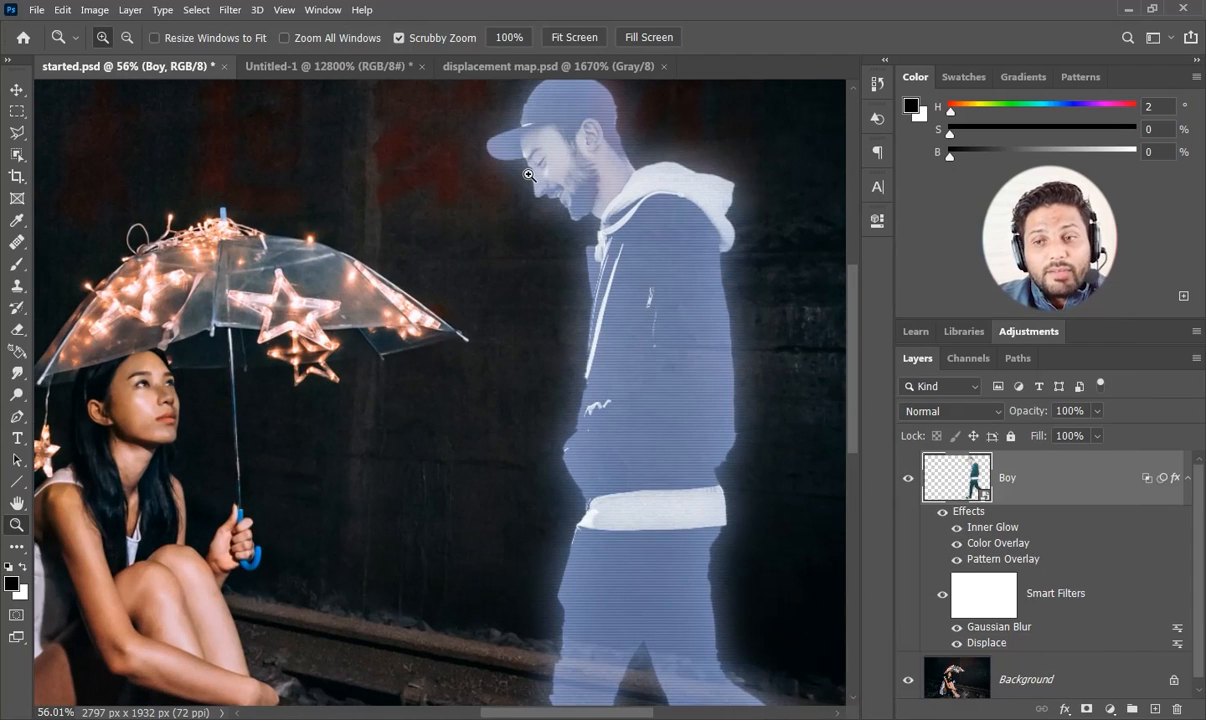
View the whole composite in full screen mode, fitted to the screen without the interface.
key("f")
key("f")
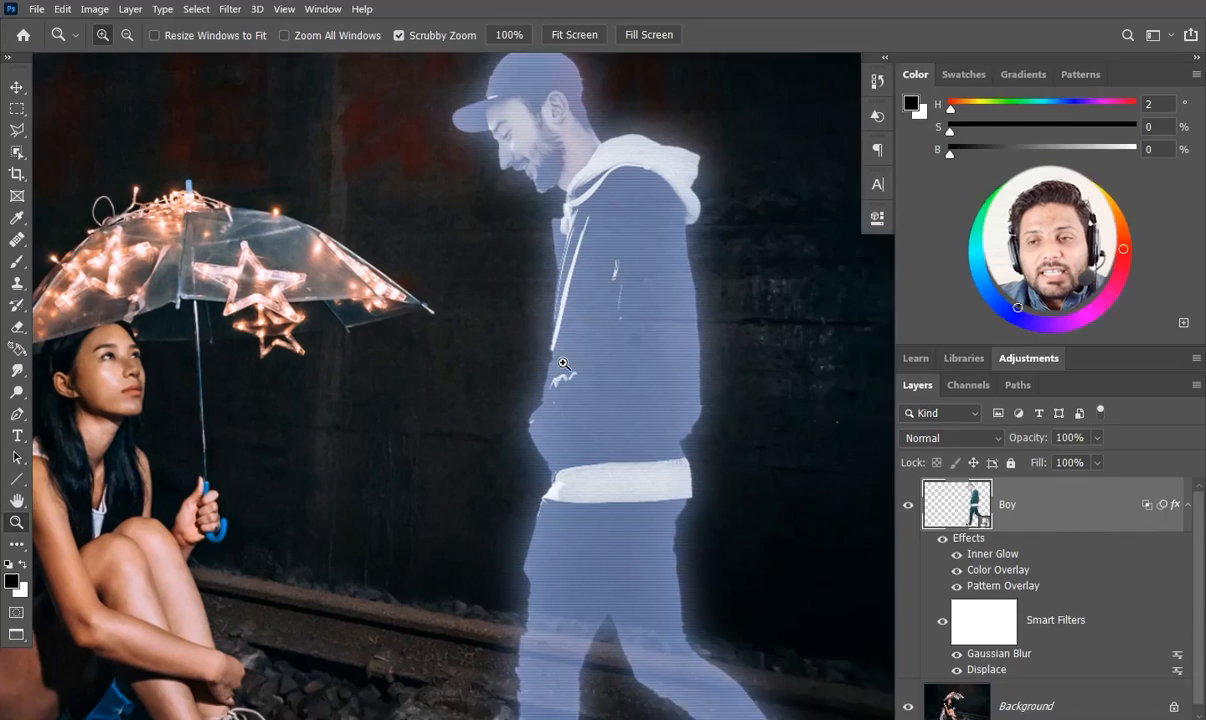
key("ctrl+0")
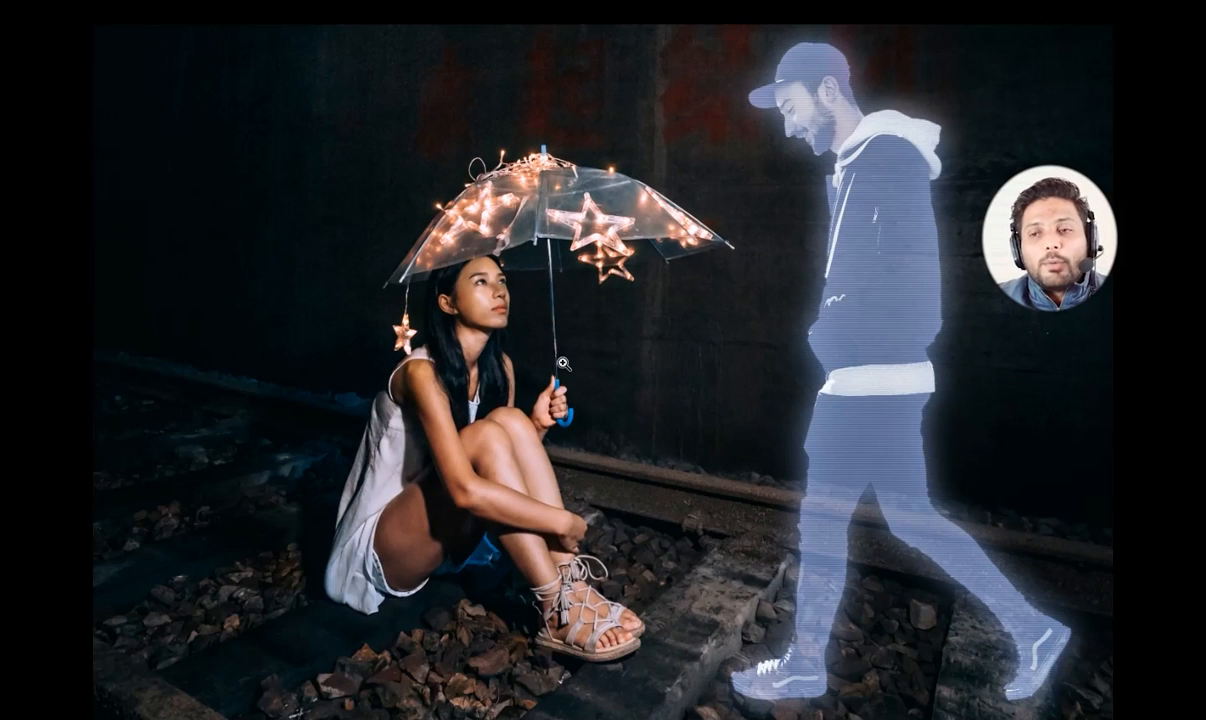